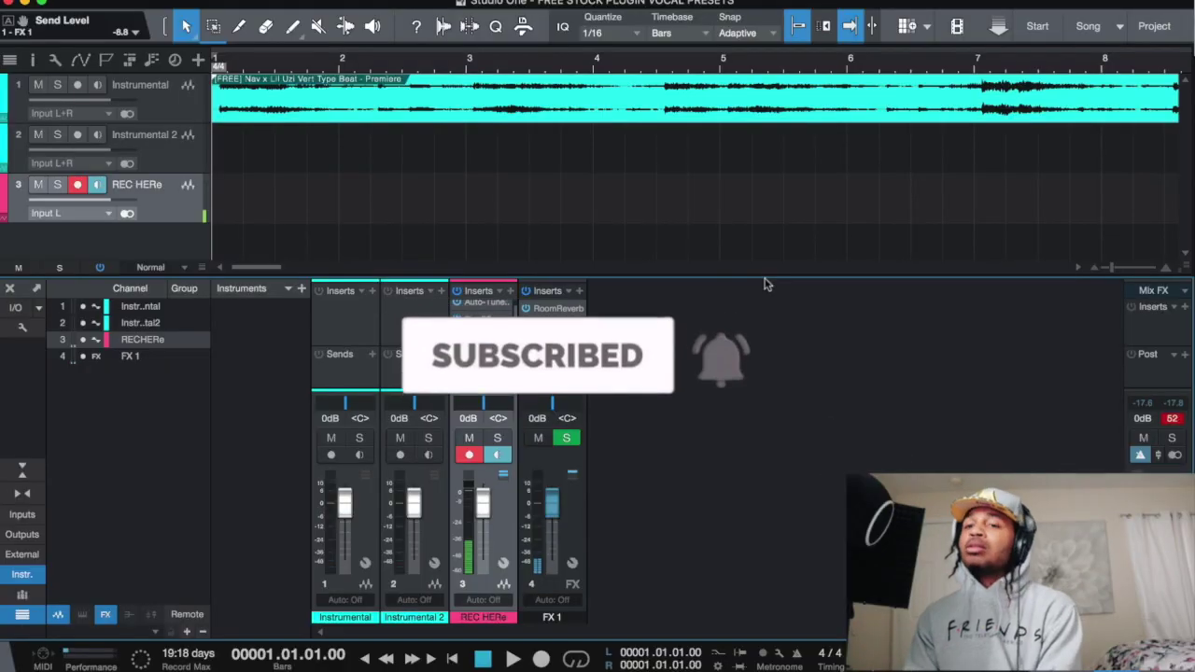
With the song playing, boost REC HERe's Pro EQ by 1.41 dB at 746 Hz (LMF) and 1.41 dB at 2.24 kHz (MF).
key(space)
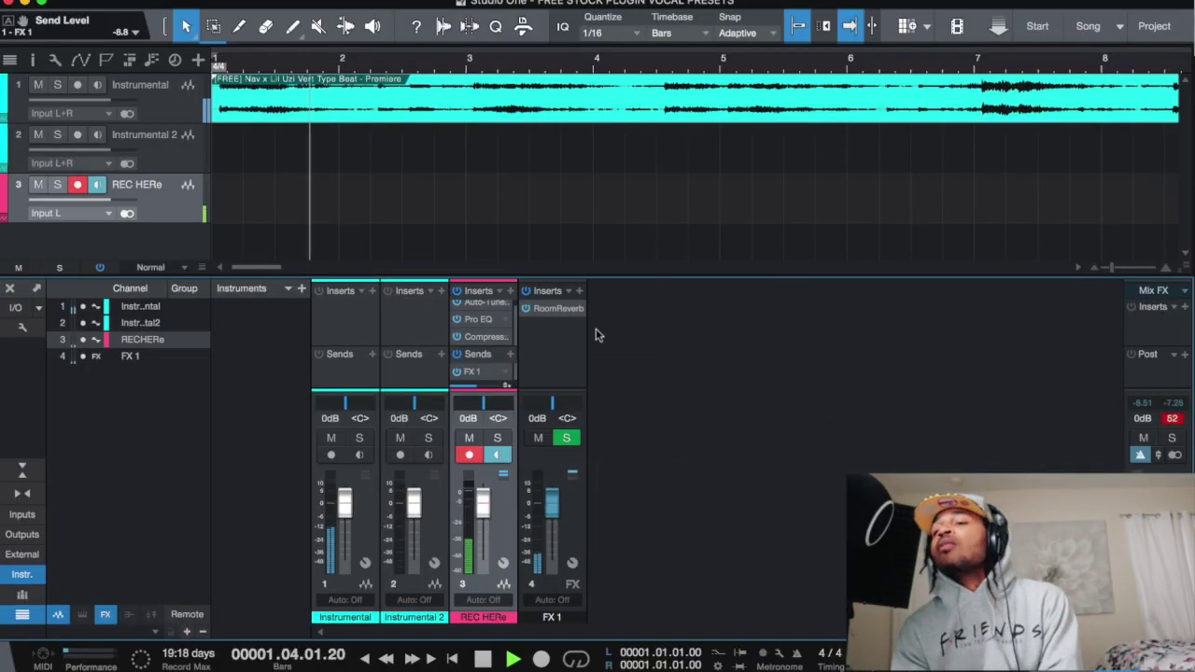
scroll(512, 351, down, 1)
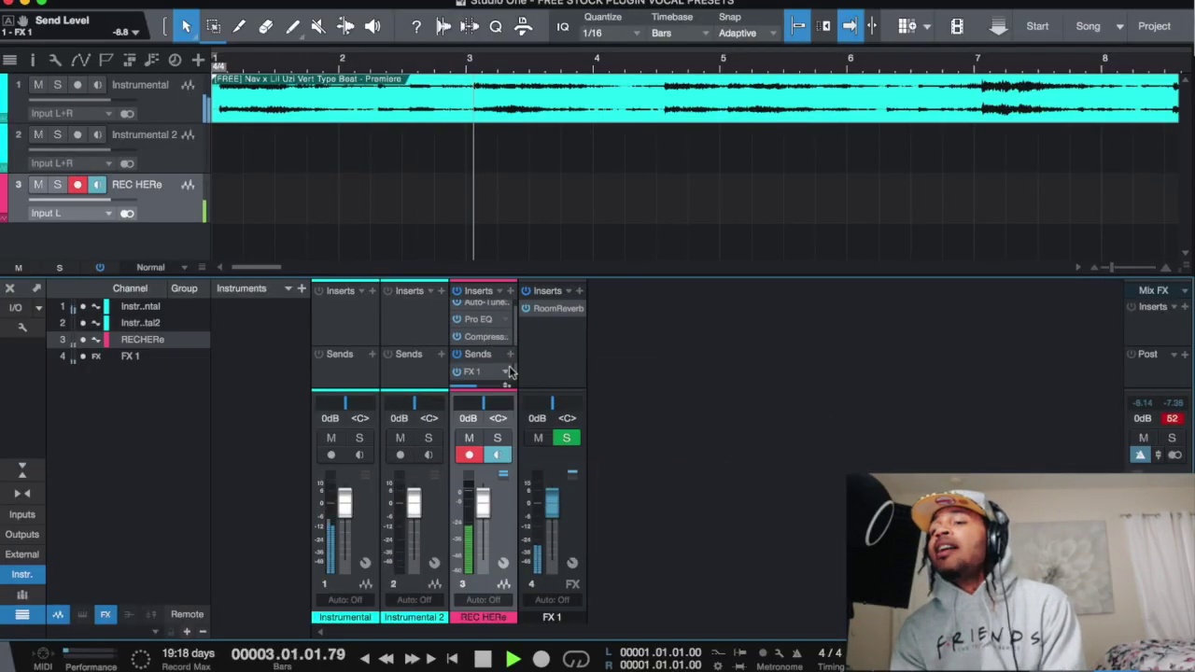
scroll(485, 320, up, 1)
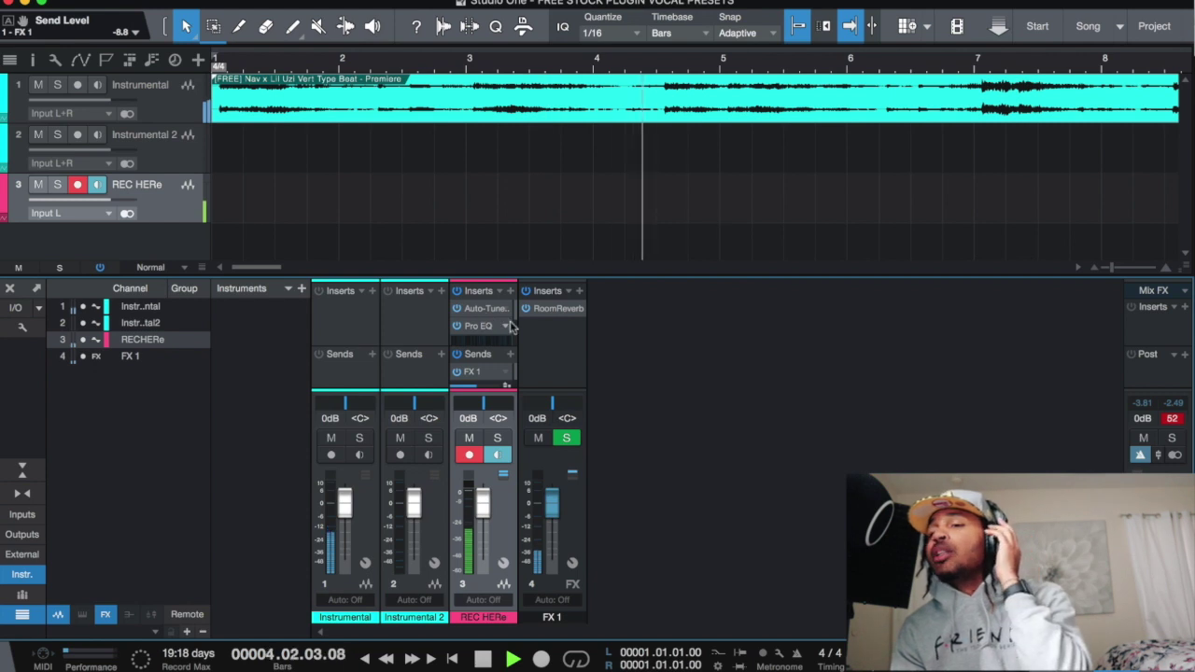
double_click(479, 324)
drag(653, 202, 568, 206)
click(652, 207)
drag(652, 211, 651, 213)
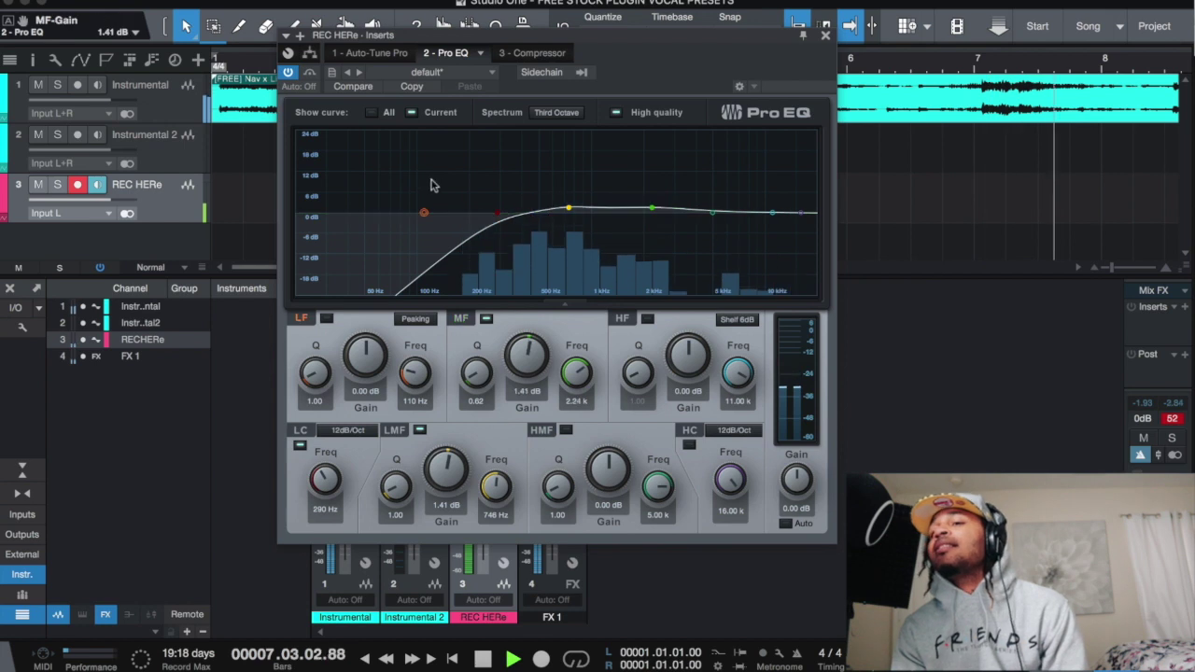
Set the Pro EQ's low cut to 167 Hz with a 36dB/Oct slope and keep it enabled.
double_click(497, 215)
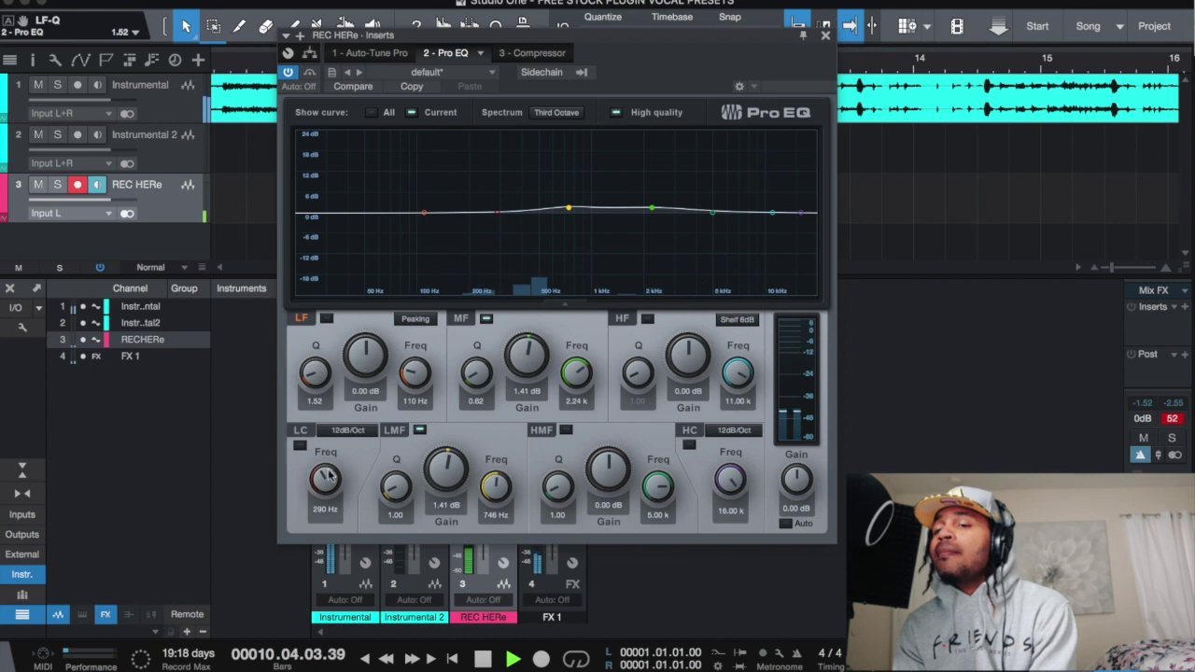
drag(329, 476, 328, 442)
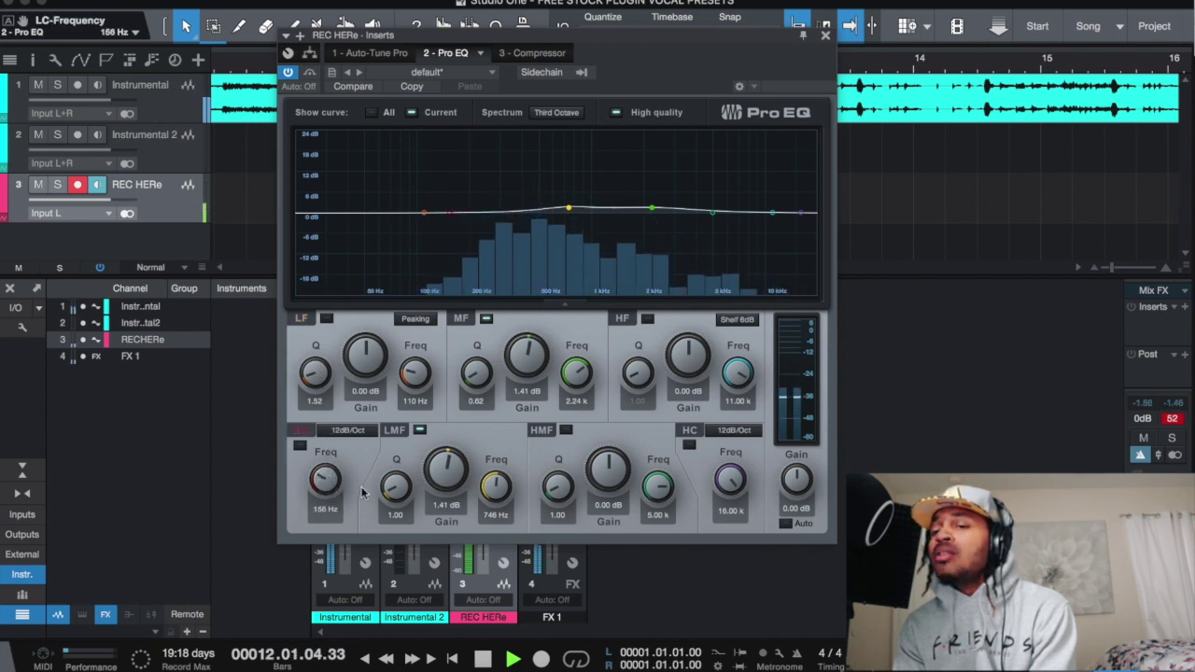
click(299, 446)
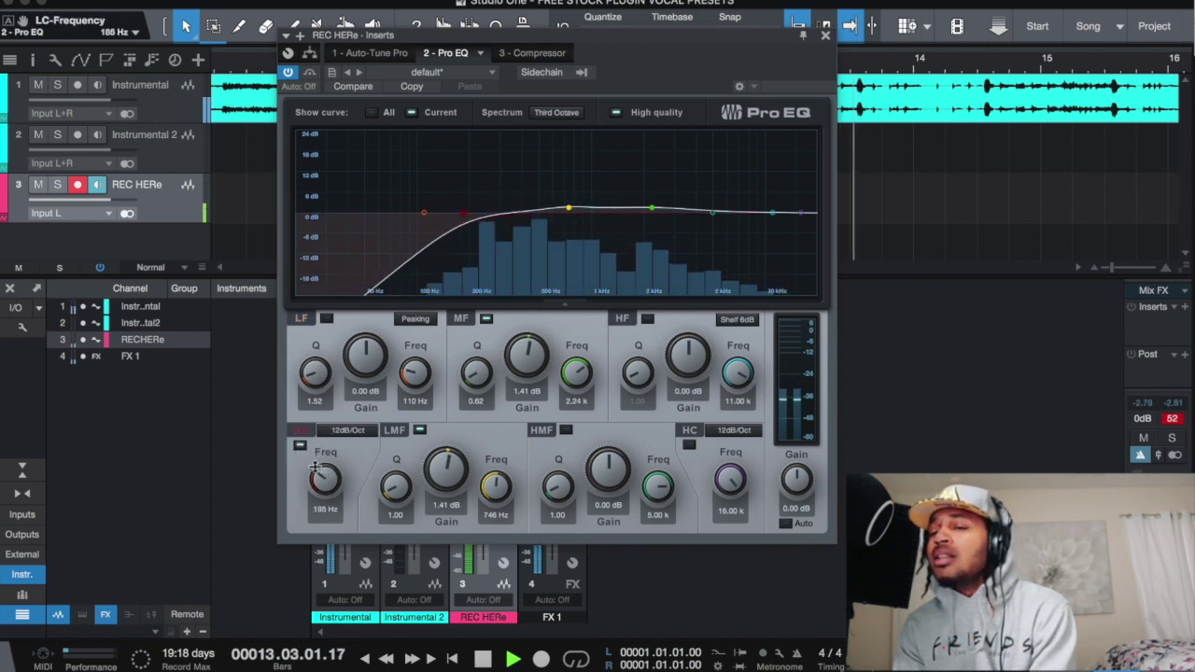
click(348, 429)
click(359, 495)
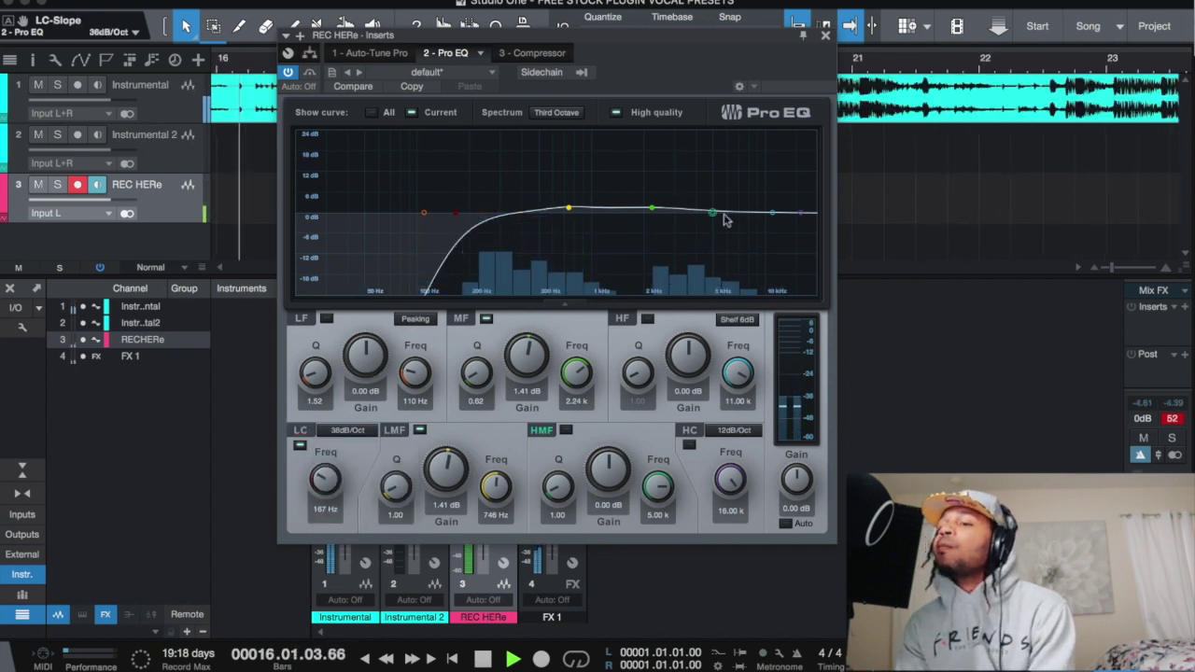
Set the Pro EQ's HF frequency to 5.71 kHz, close the EQ and collapse its insert on the REC HERe channel.
mouse_move(715, 214)
mouse_down()
mouse_move(707, 181)
mouse_move(715, 210)
mouse_move(760, 181)
mouse_move(693, 176)
mouse_move(705, 163)
mouse_move(721, 201)
mouse_up()
click(825, 34)
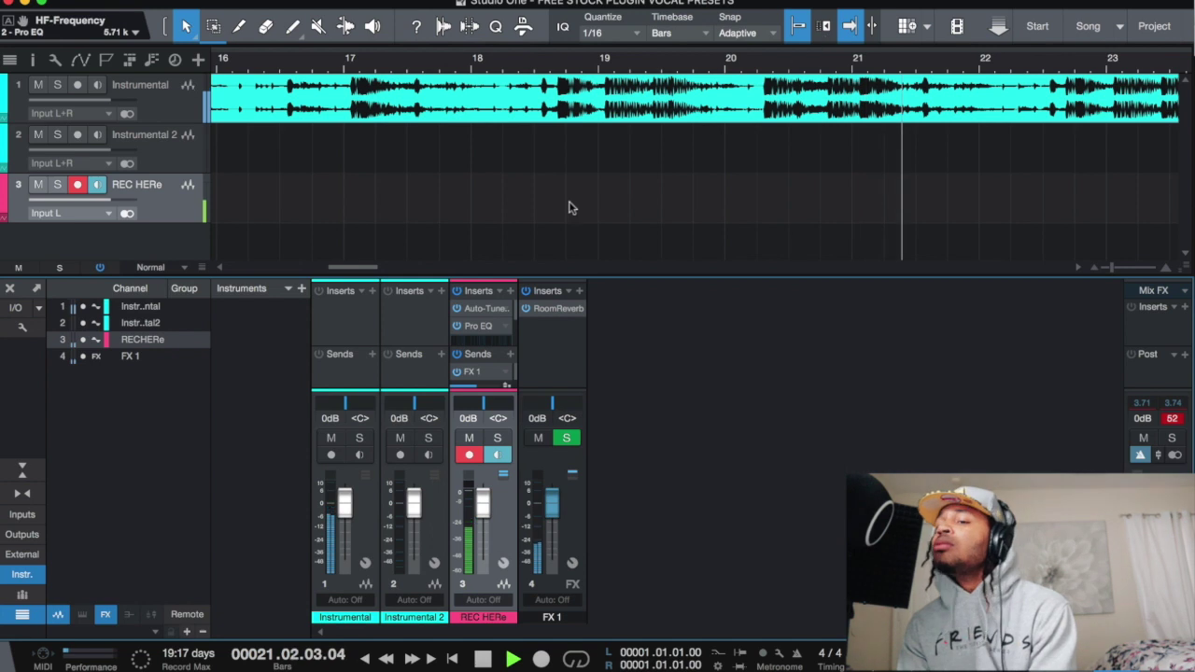
right_click(494, 328)
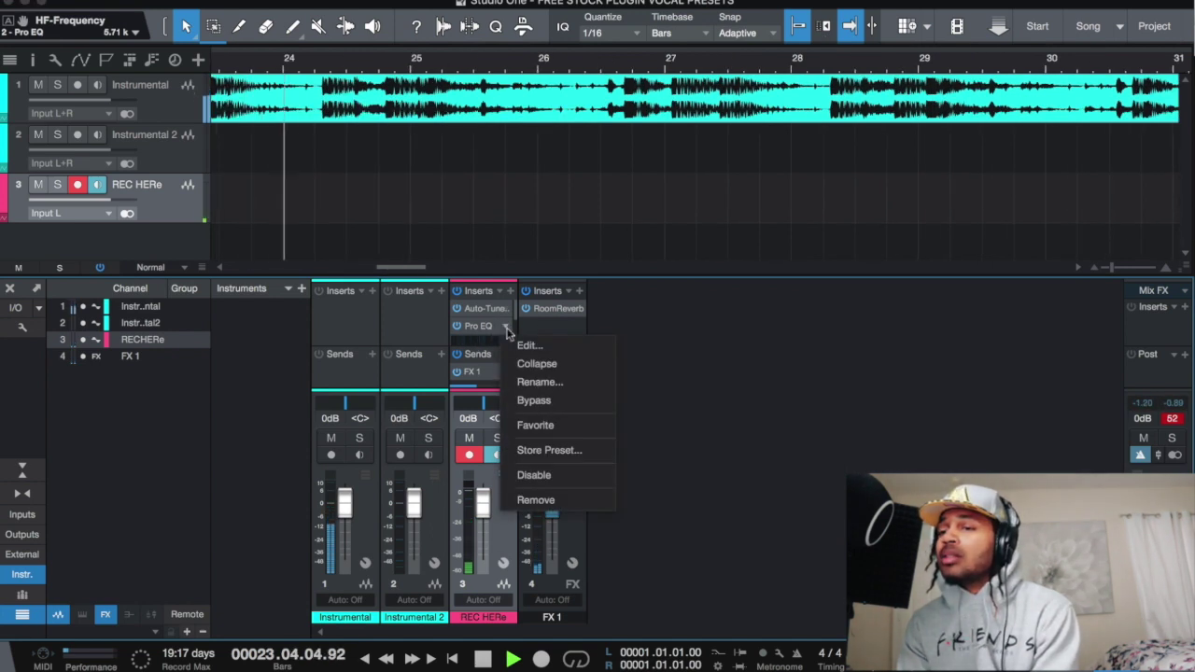
click(532, 366)
Set the REC HERe Compressor to 11.70 dB input gain with automatic output gain, and close it.
scroll(485, 342, down, 1)
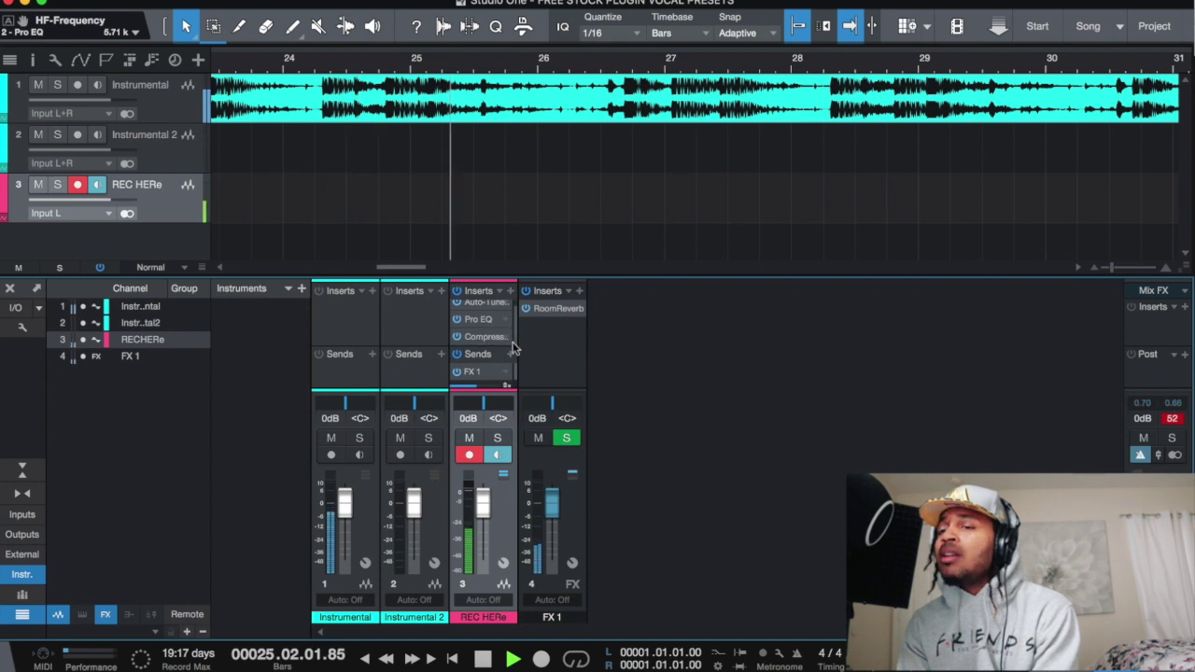
scroll(485, 343, up, 1)
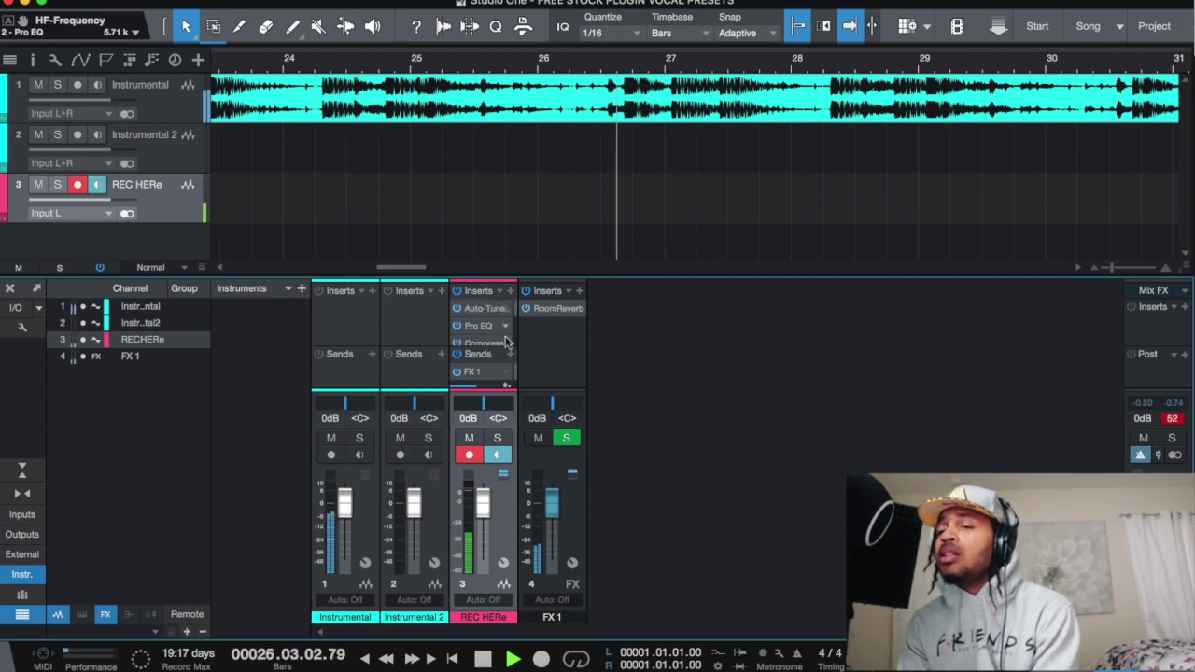
double_click(488, 343)
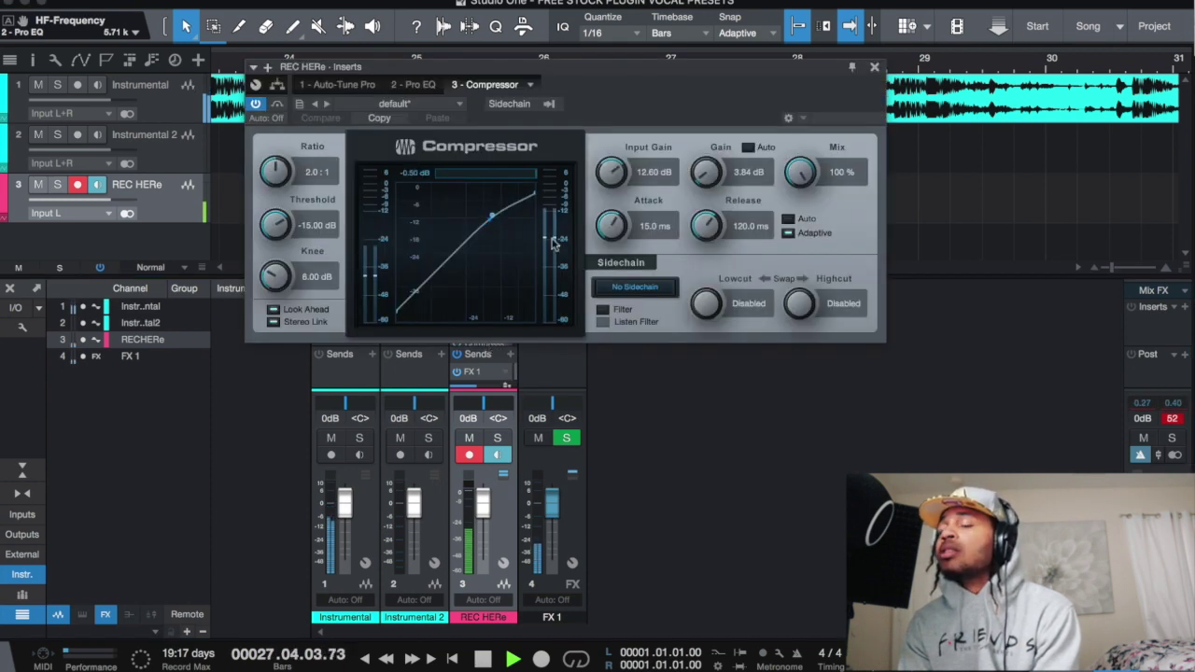
mouse_move(612, 172)
mouse_down()
mouse_move(617, 205)
mouse_move(612, 182)
mouse_up()
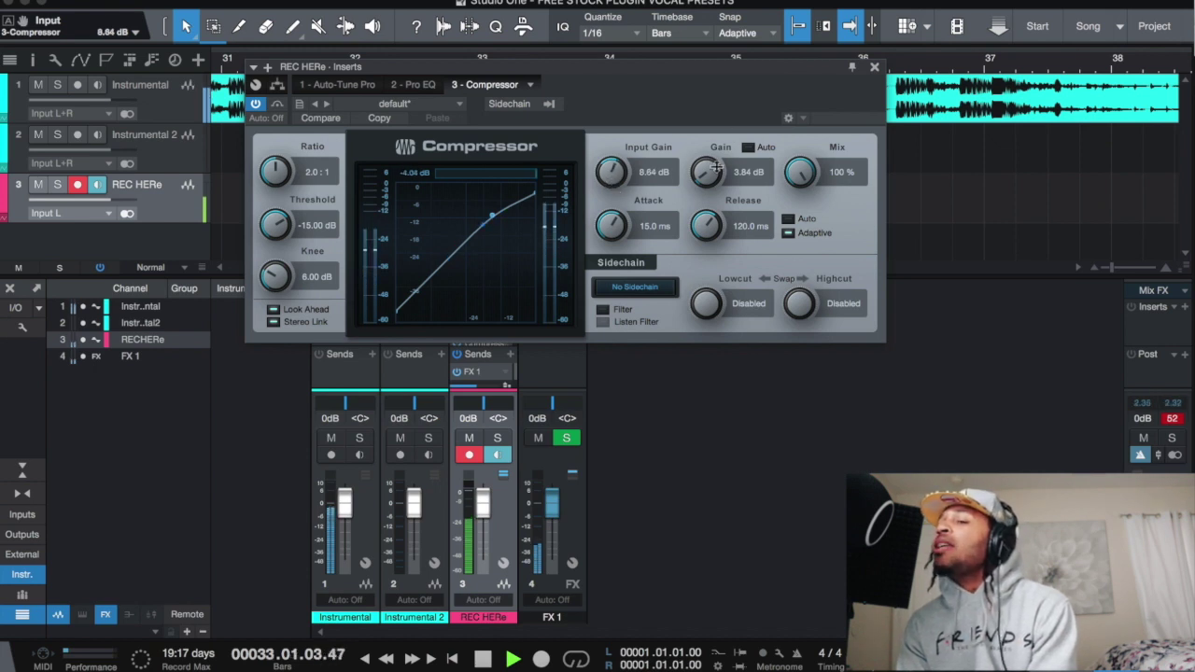
drag(715, 166, 715, 155)
click(747, 149)
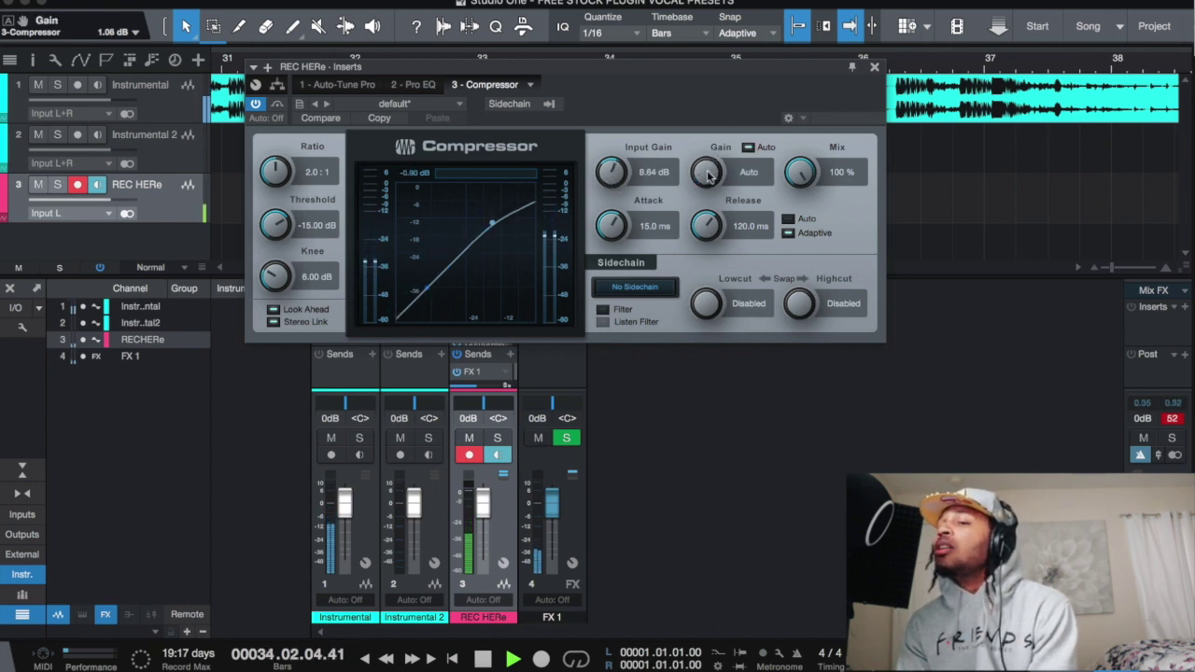
drag(619, 168, 620, 153)
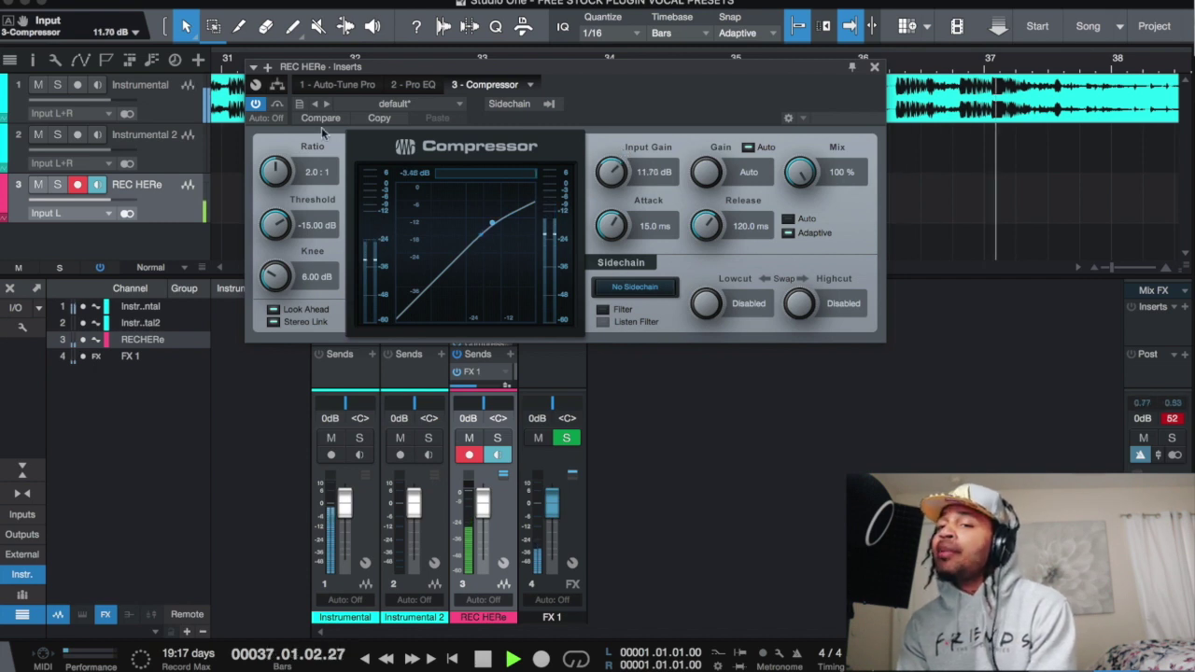
click(874, 68)
Set FX 1's Room Reverb to size 13.86 m, width 2.13, height 0.88, predelay 11.9 ms, length 4.48 s, dampness 0.43 and population 0.95.
click(546, 318)
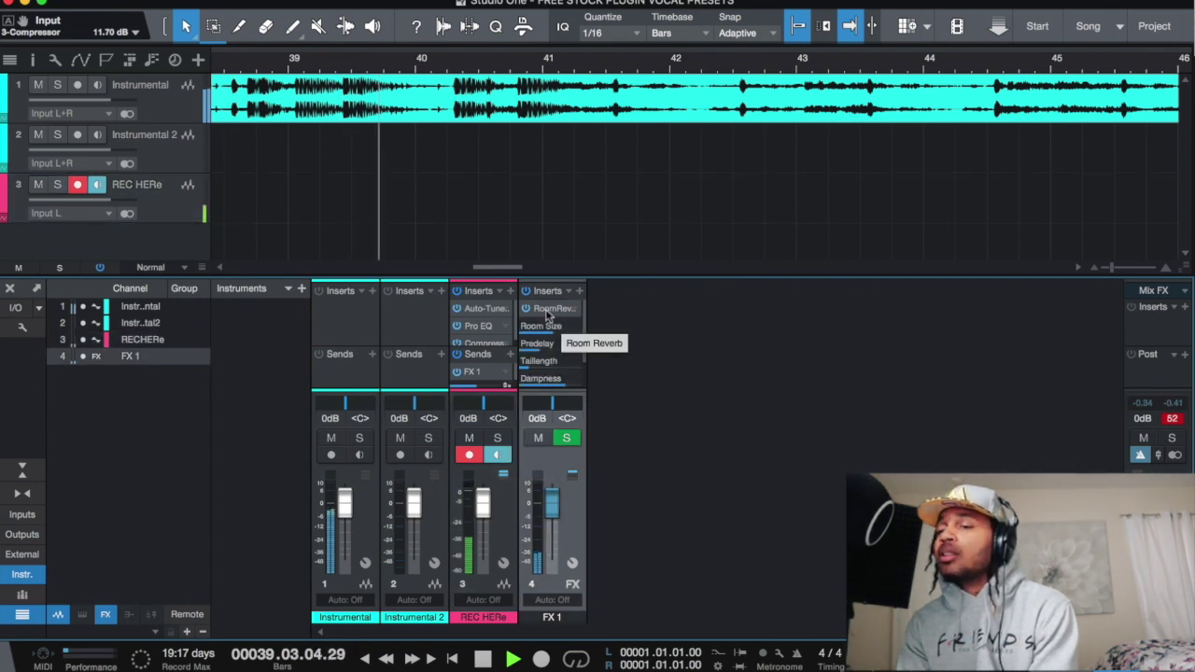
click(557, 311)
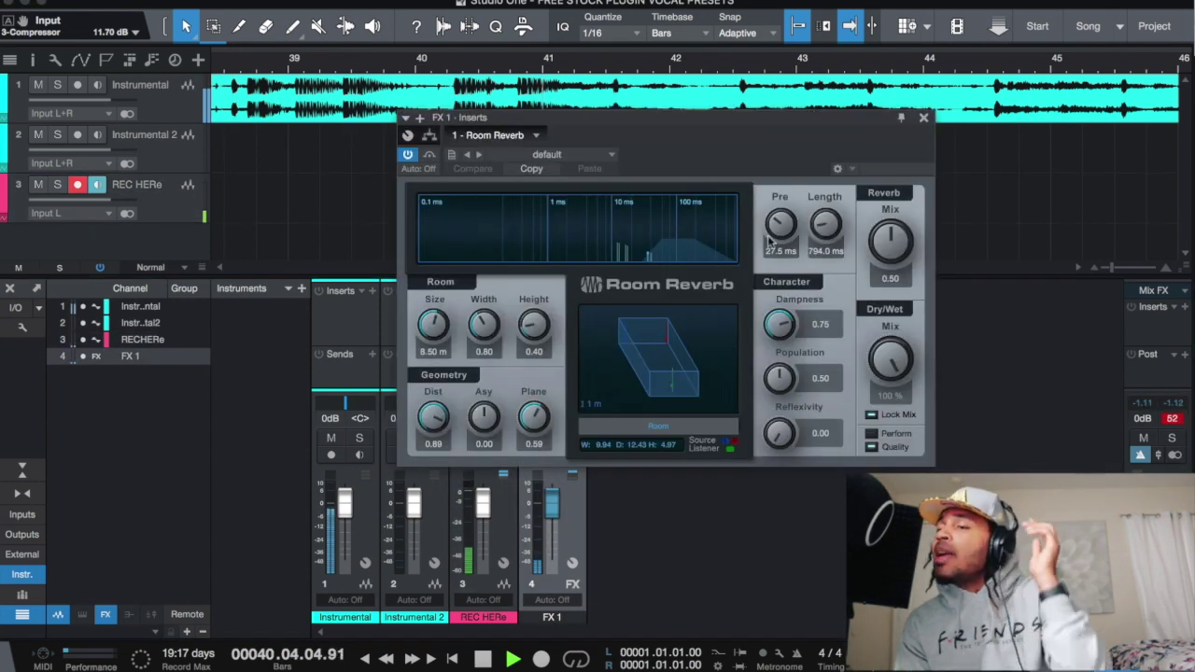
drag(781, 224, 825, 178)
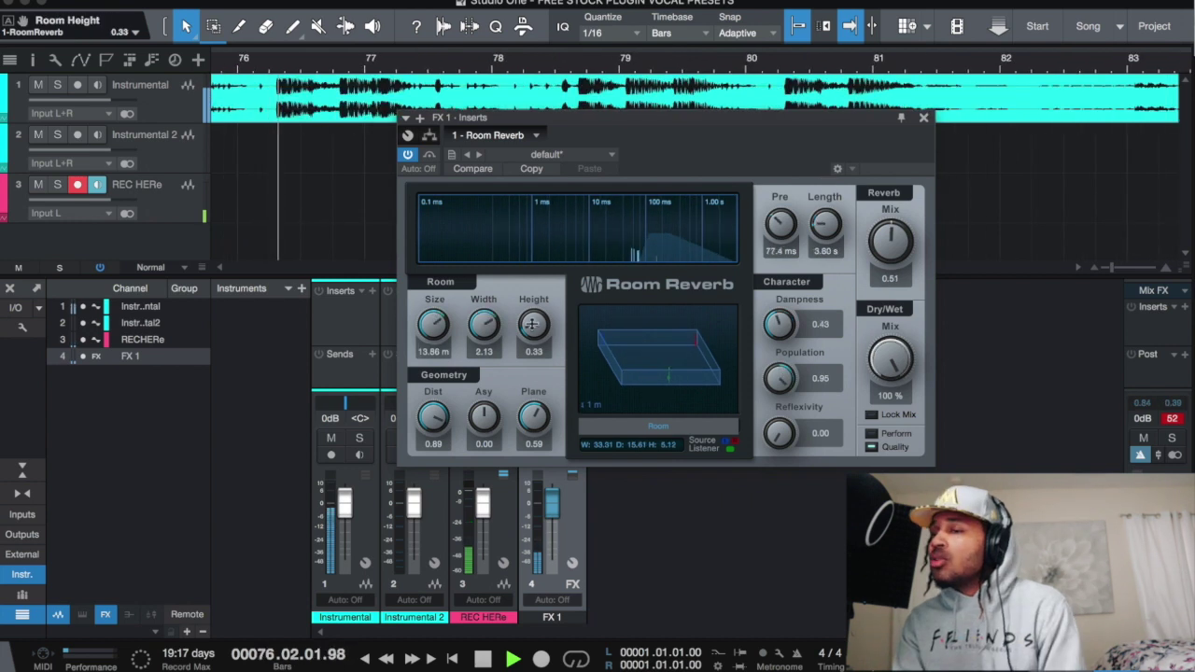
drag(533, 317, 529, 277)
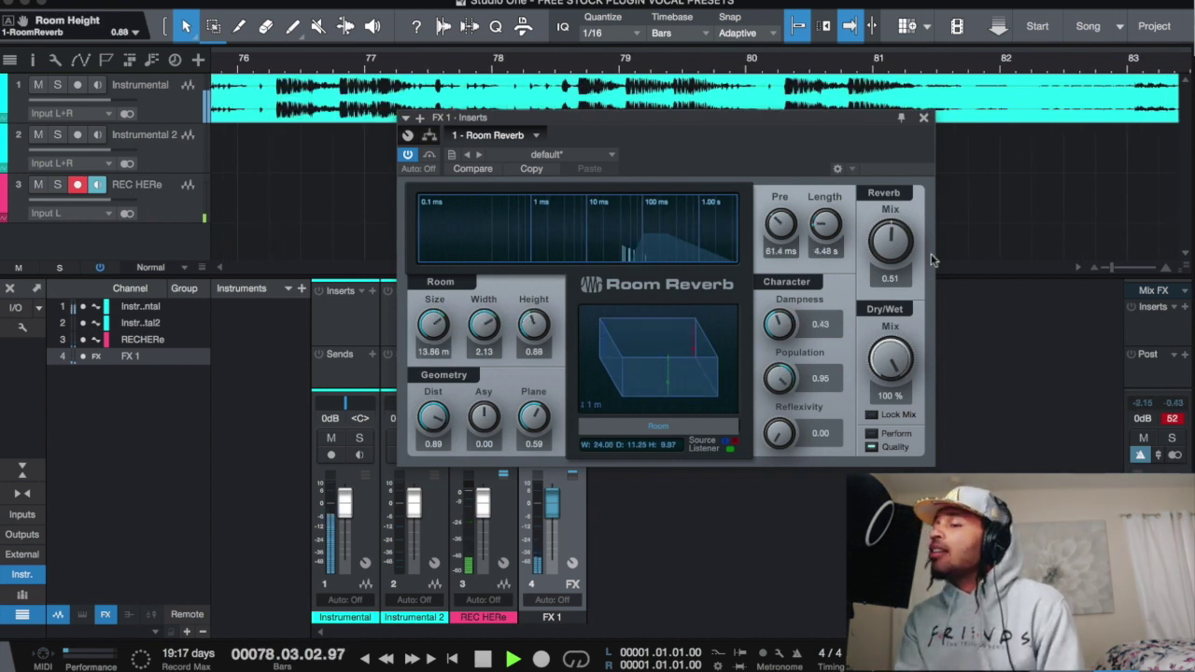
drag(791, 219, 792, 238)
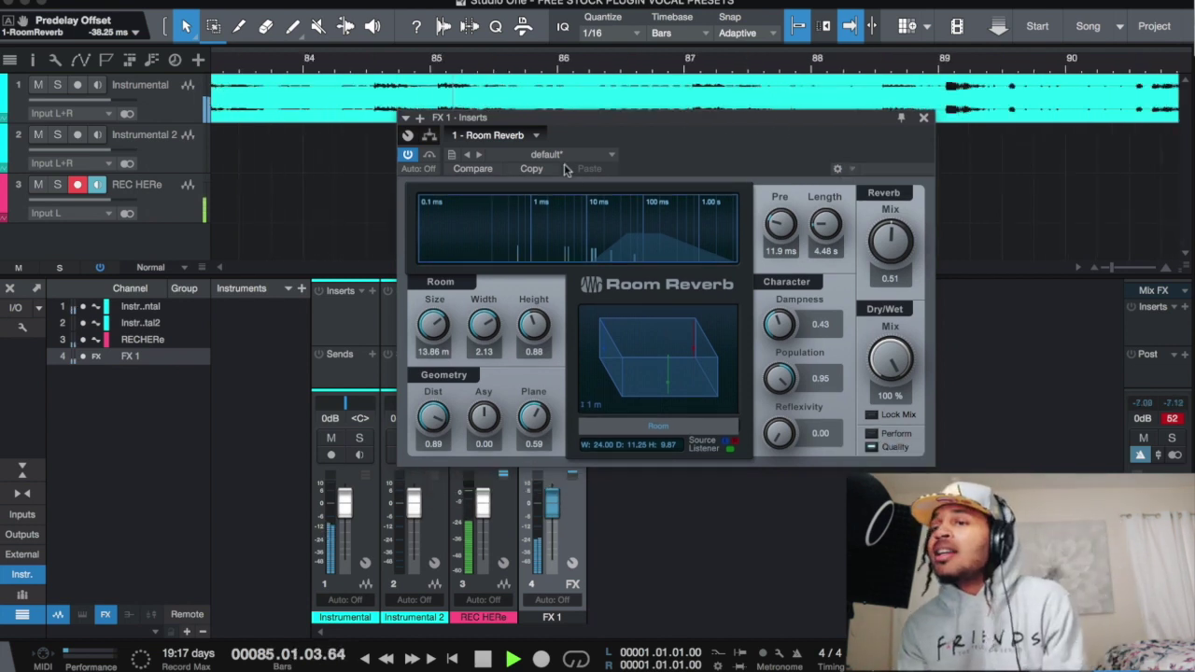
Store the current Room Reverb settings as a preset named Sky VEERB 23.
click(452, 155)
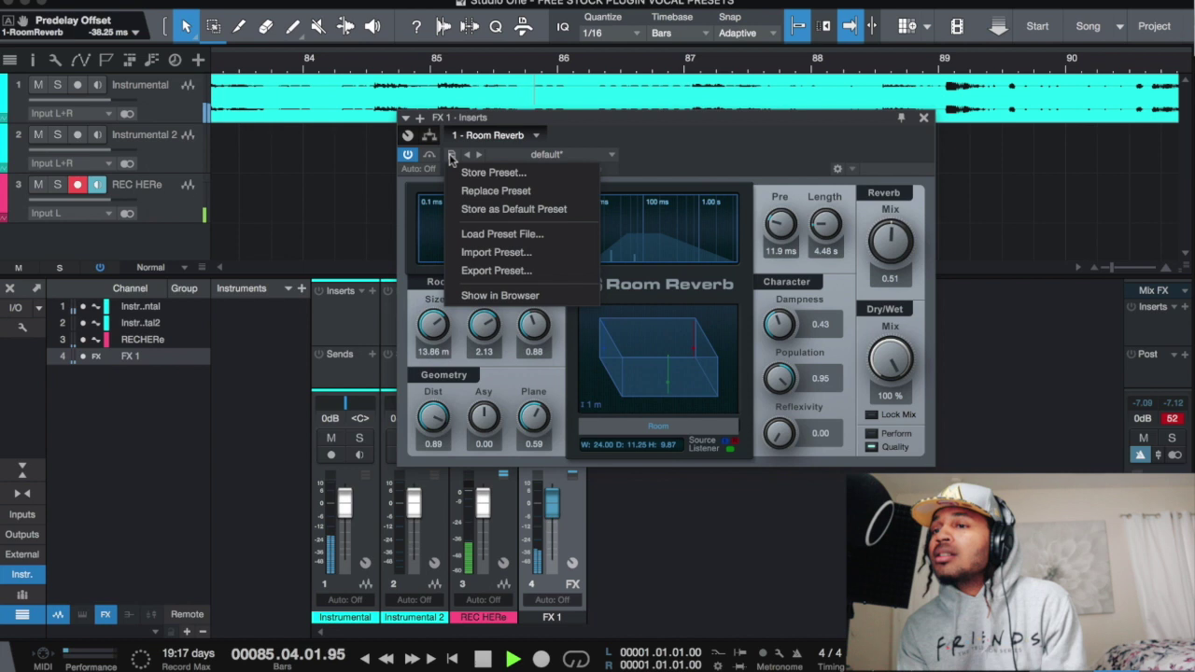
click(513, 174)
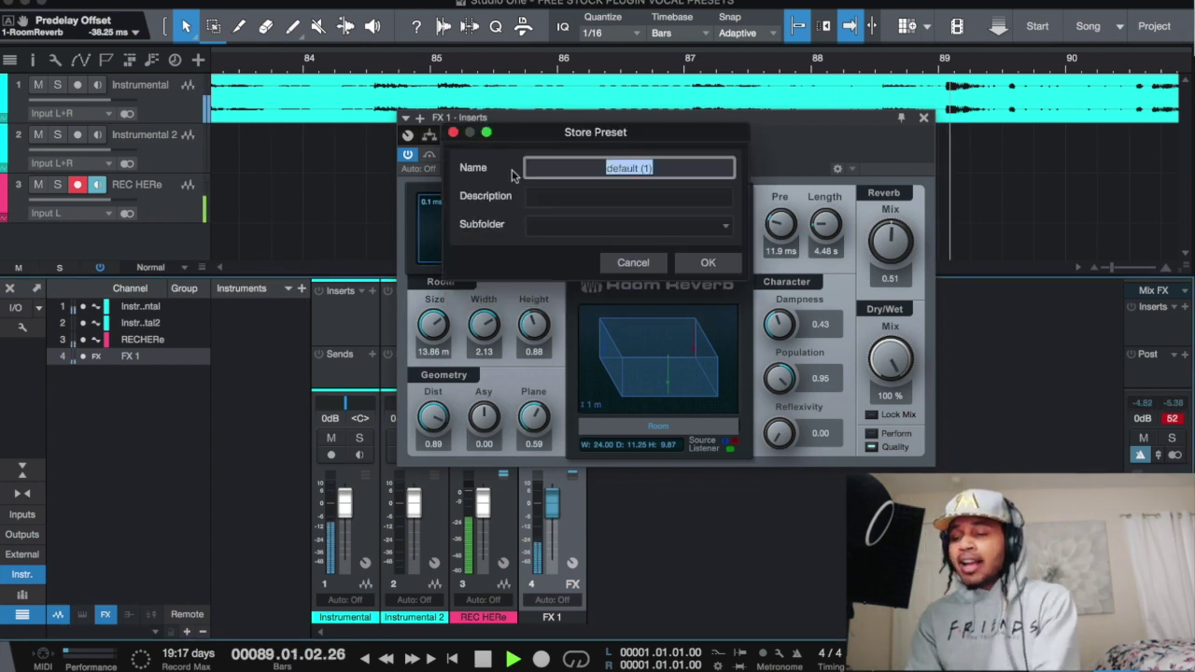
text(Sky V)
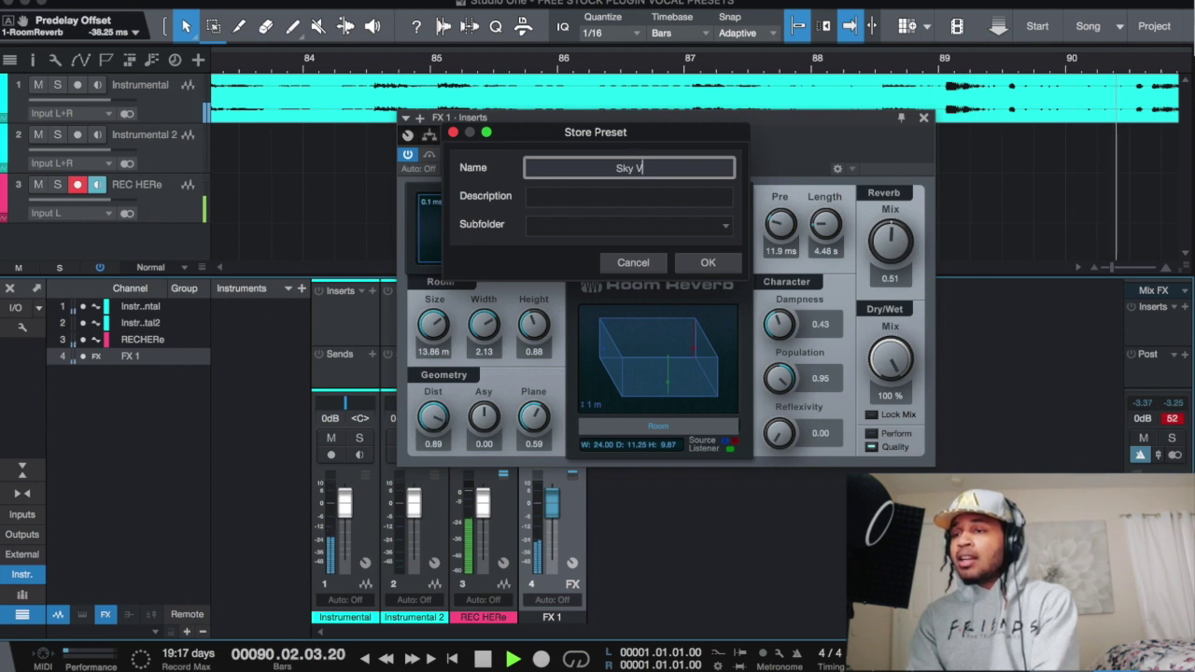
text(EERB 3)
key(Return)
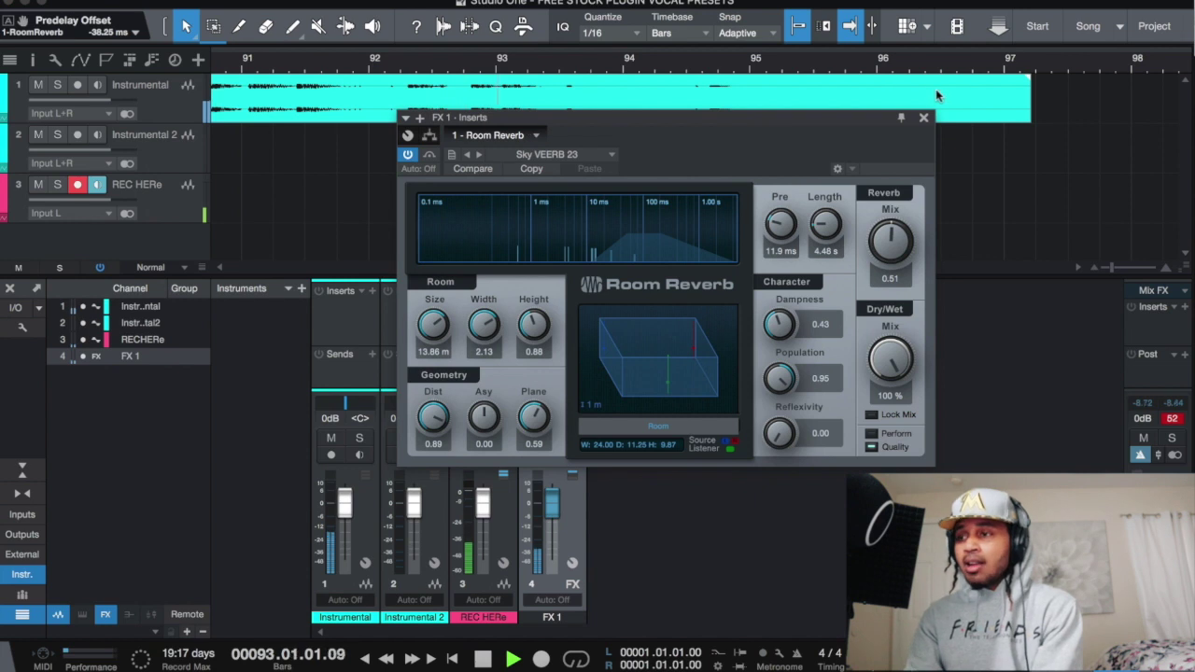
Set the Room Reverb's length to 1.78 s and its reflexivity to 0.14, and close the plug-in.
drag(822, 224, 822, 232)
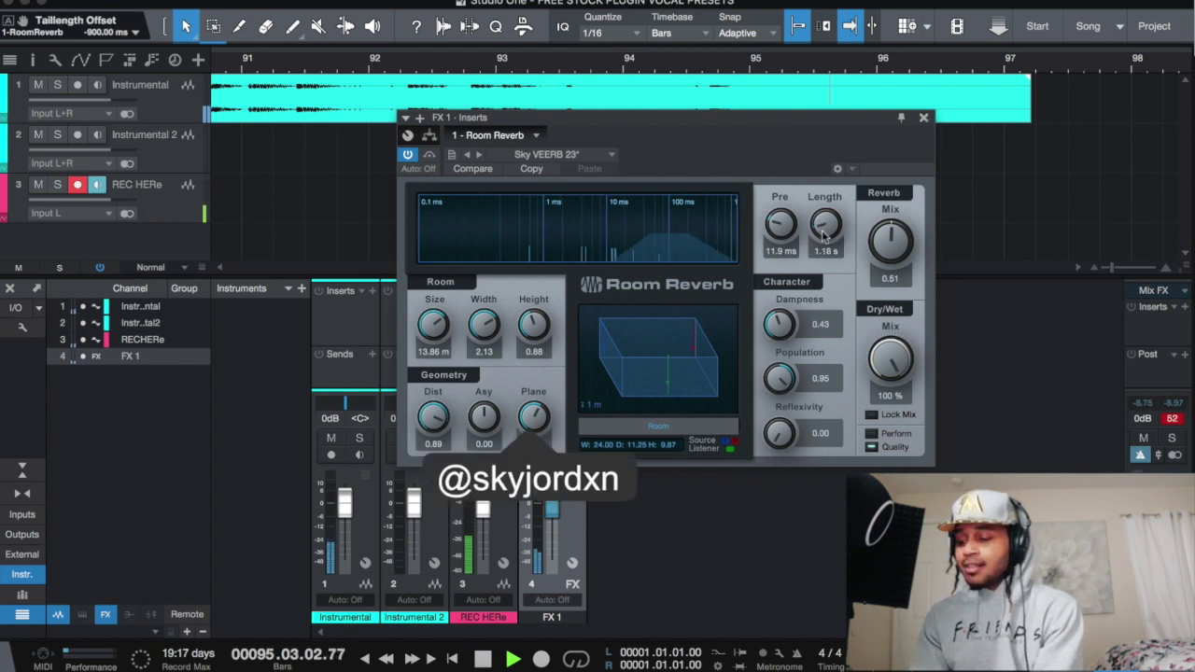
key(comma)
mouse_move(823, 237)
mouse_down()
mouse_move(822, 227)
mouse_move(825, 237)
mouse_up()
drag(780, 432, 776, 407)
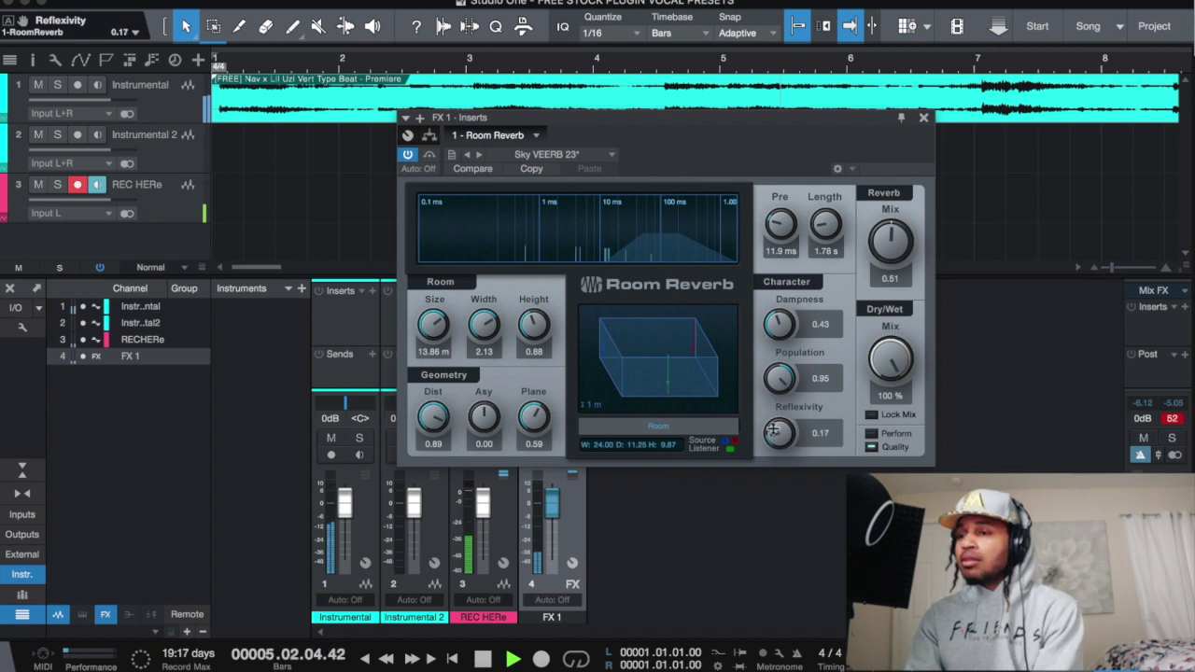
click(924, 119)
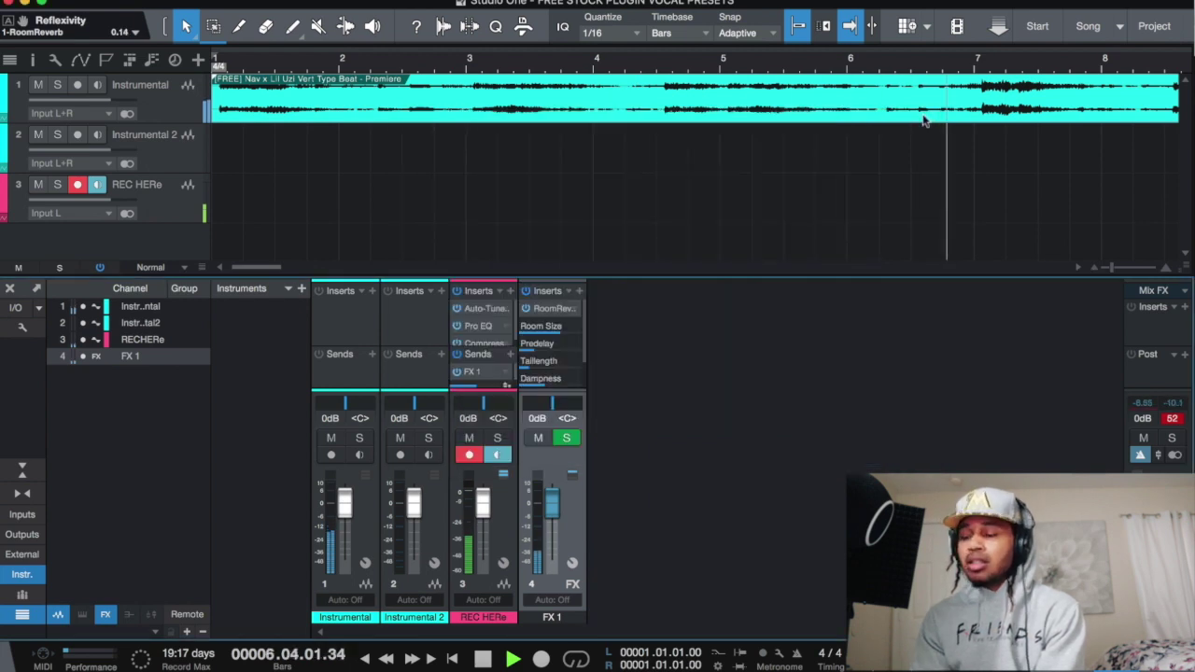
Add a second FX channel as a send from REC HERe and insert the PreSonus Groove Delay on it.
click(510, 354)
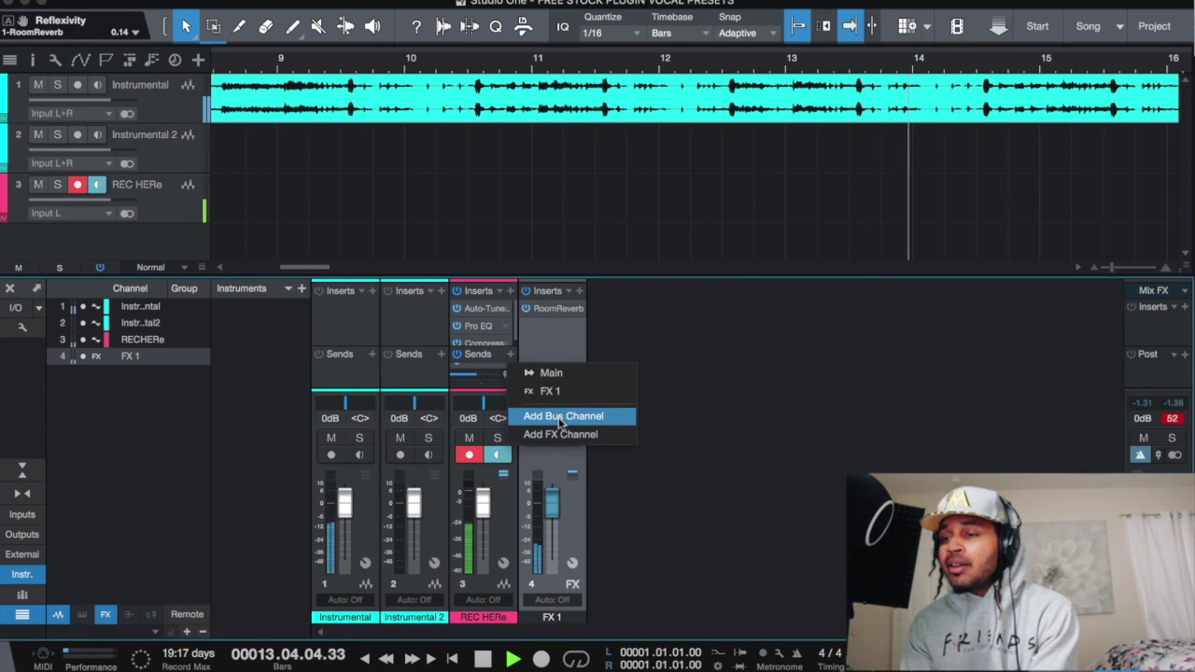
click(563, 434)
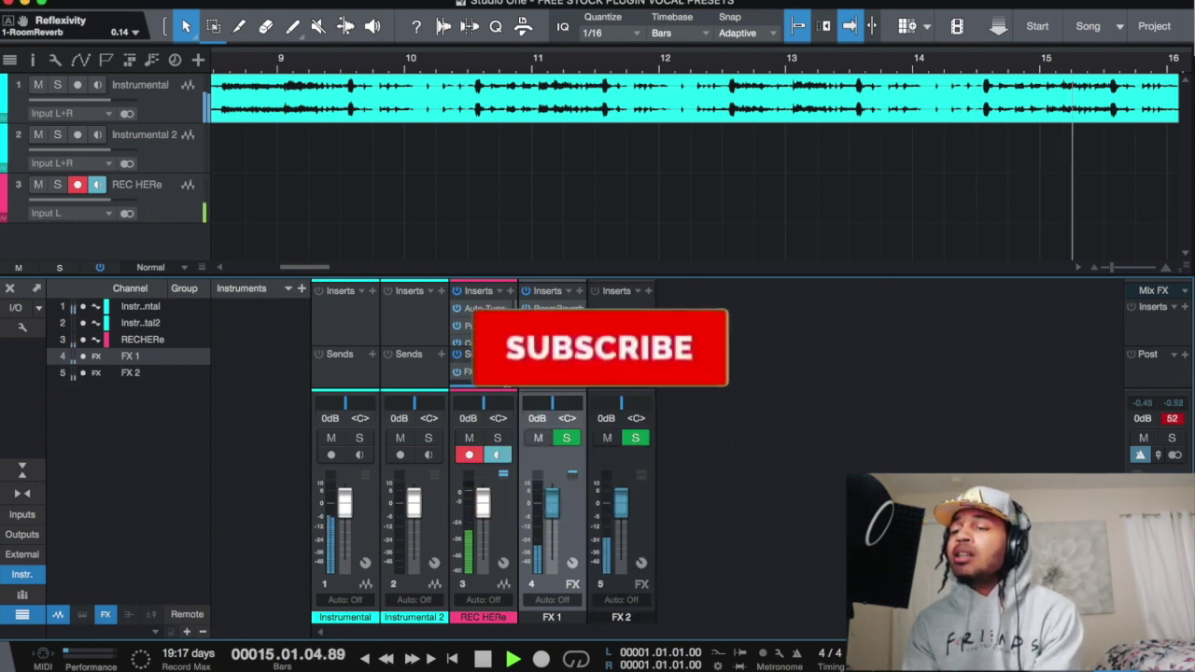
click(648, 290)
scroll(799, 499, down, 5)
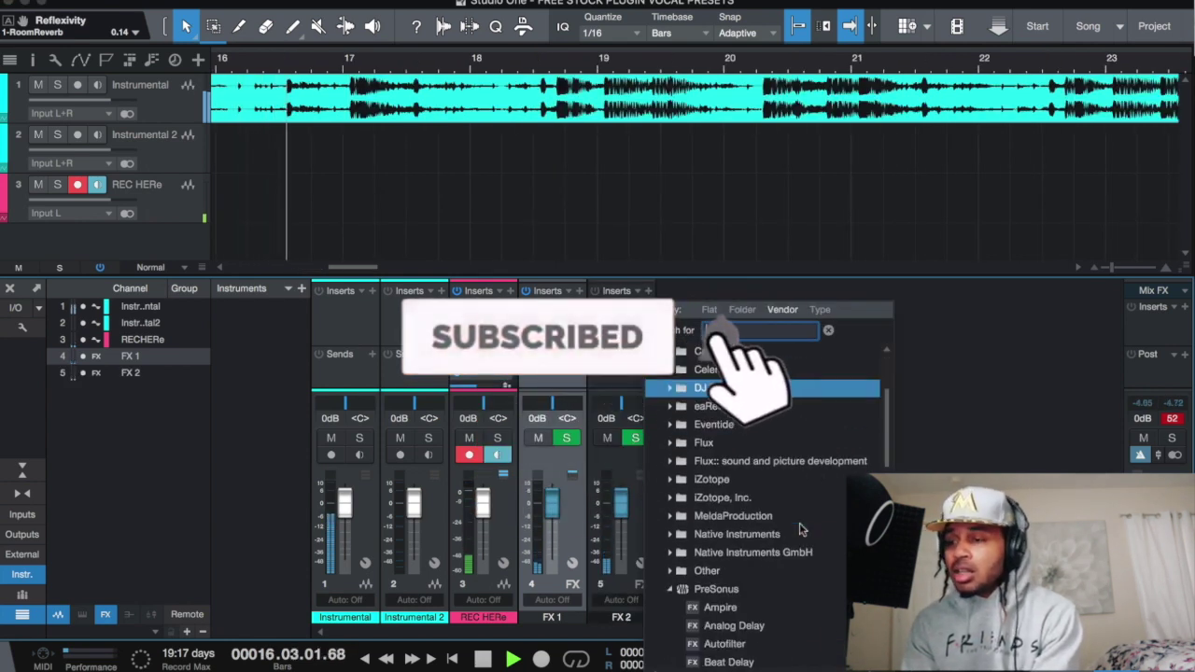
click(747, 527)
scroll(747, 529, down, 6)
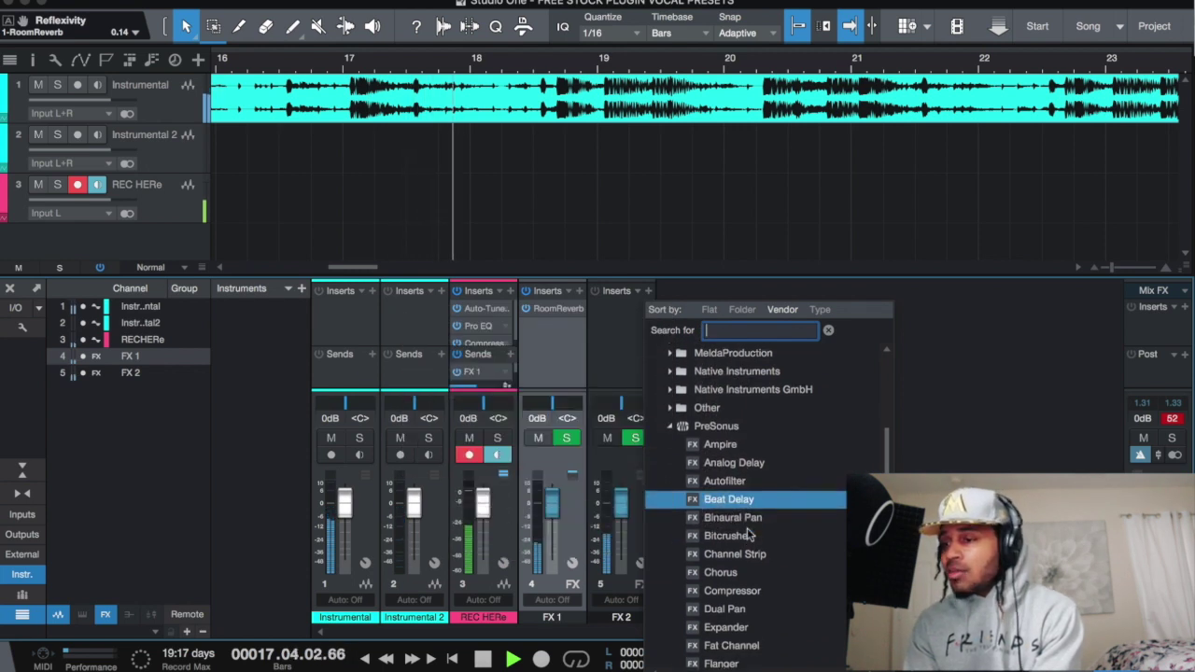
scroll(747, 532, down, 8)
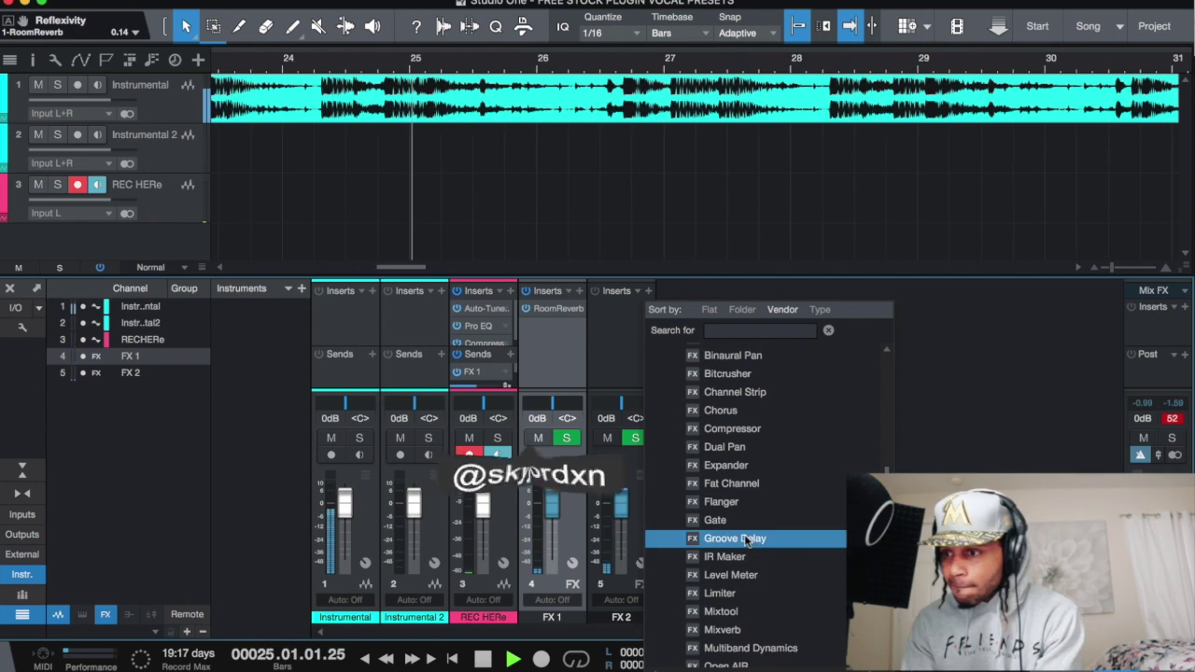
double_click(723, 536)
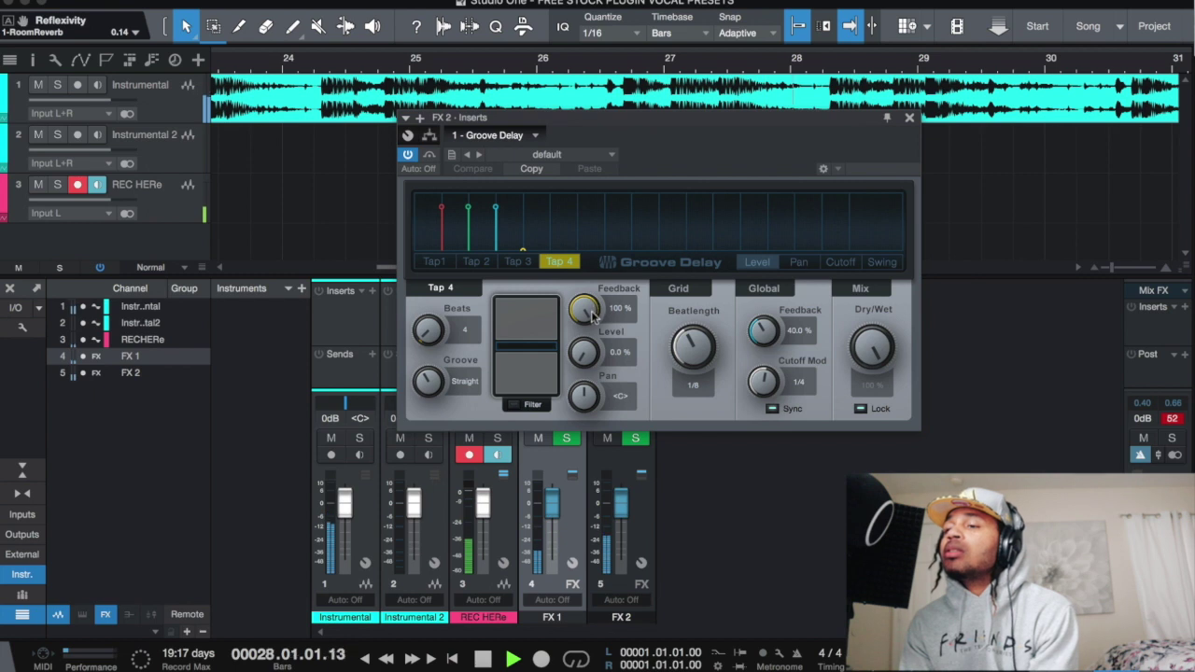
drag(771, 119, 794, 221)
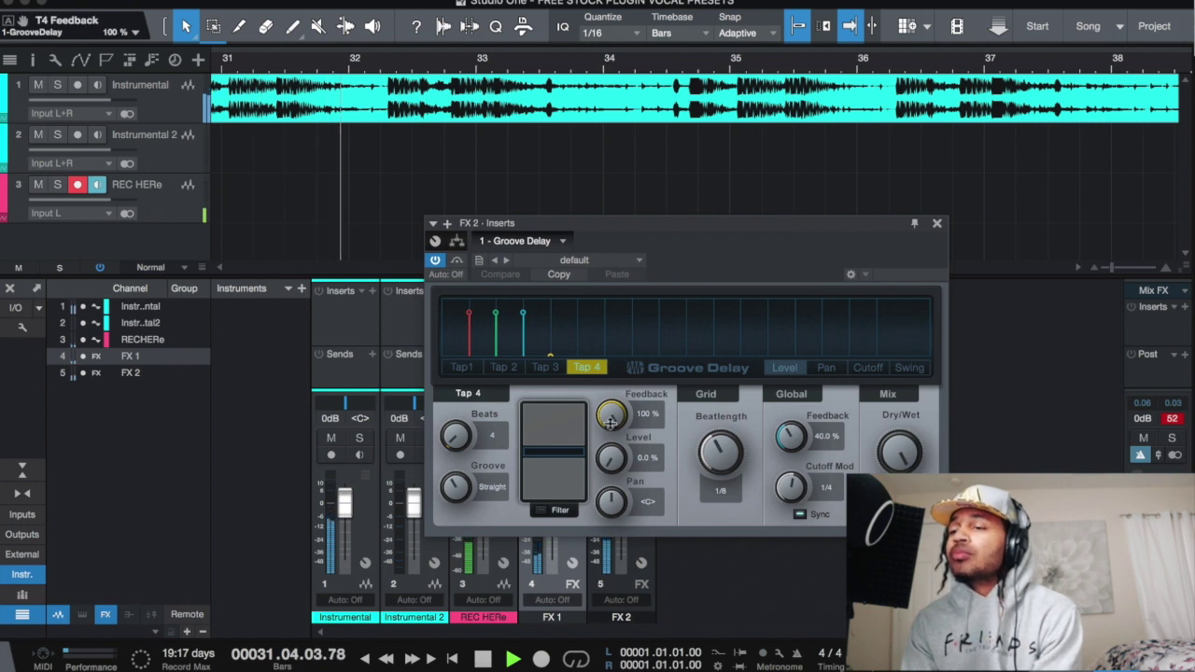
In the Groove Delay, set Tap 4's feedback to 49.5% and beats to 2, the beatlength to 1/2 and the global feedback to 78.1%.
drag(611, 416, 607, 518)
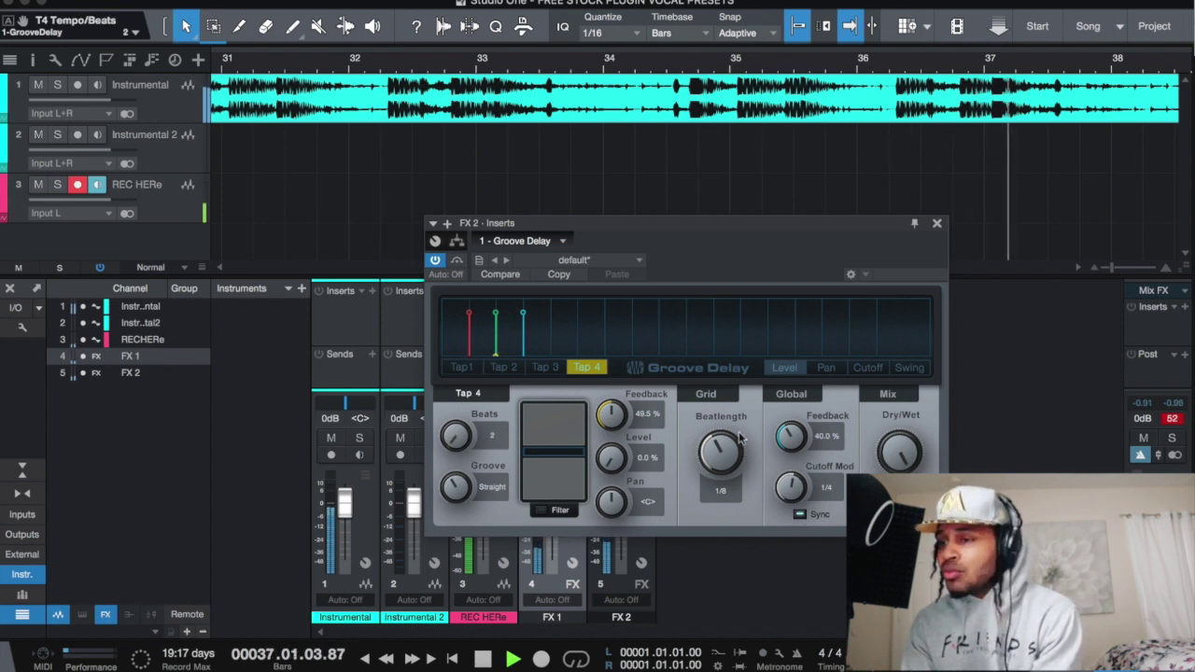
drag(711, 459, 712, 438)
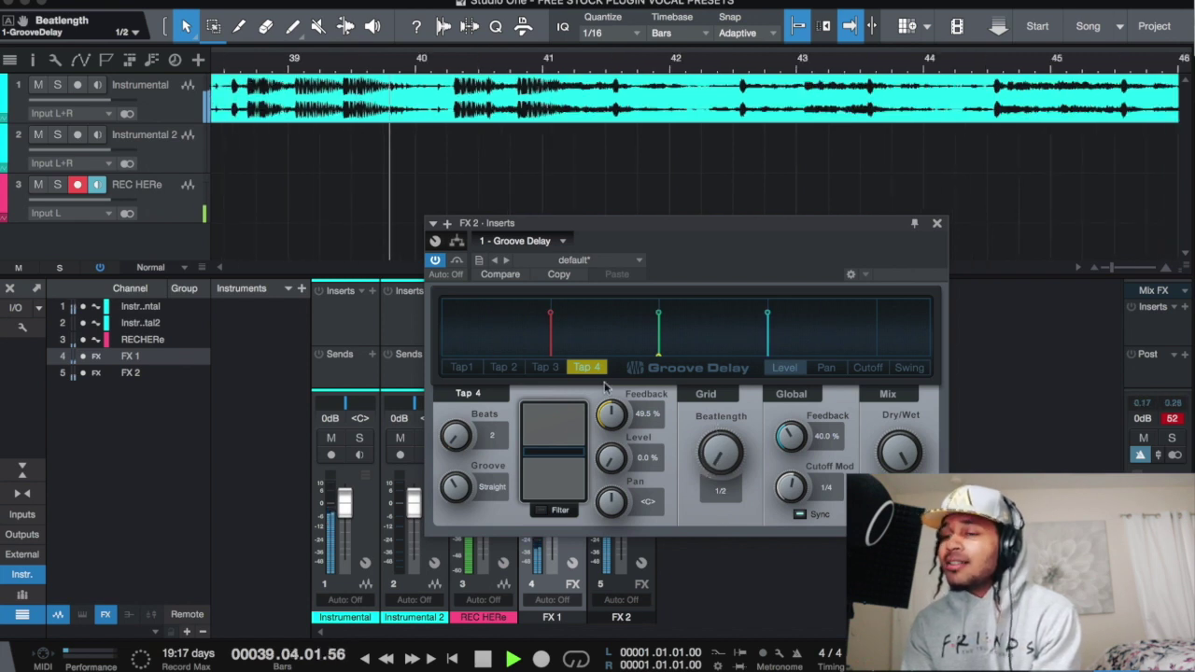
drag(686, 224, 761, 249)
drag(865, 462, 862, 411)
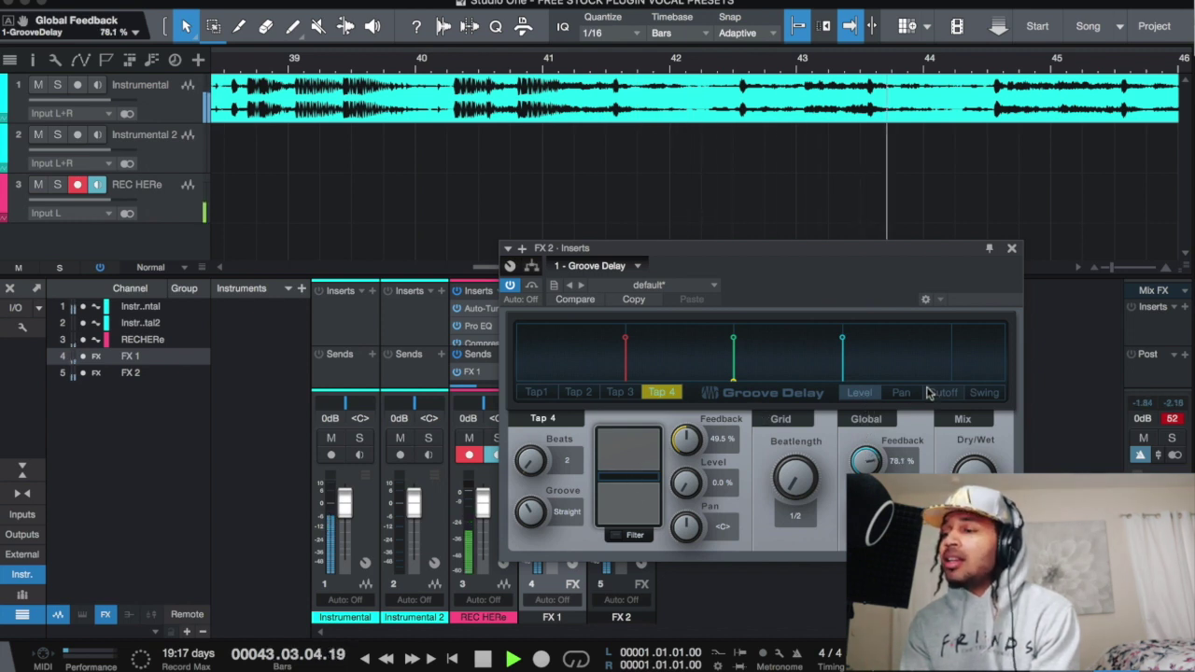
Enable Tap 4's filter, set its pass mix to 28% low-pass and 72% high-pass, and lower the tap's feedback to 26.0%.
click(623, 535)
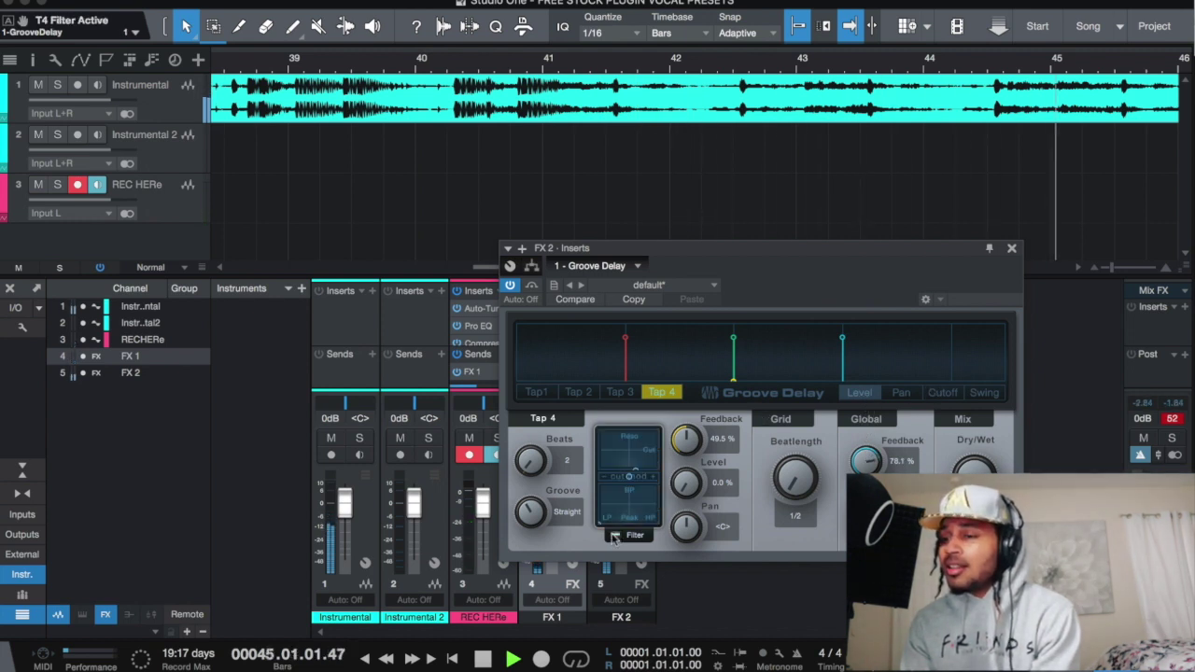
drag(638, 466, 643, 504)
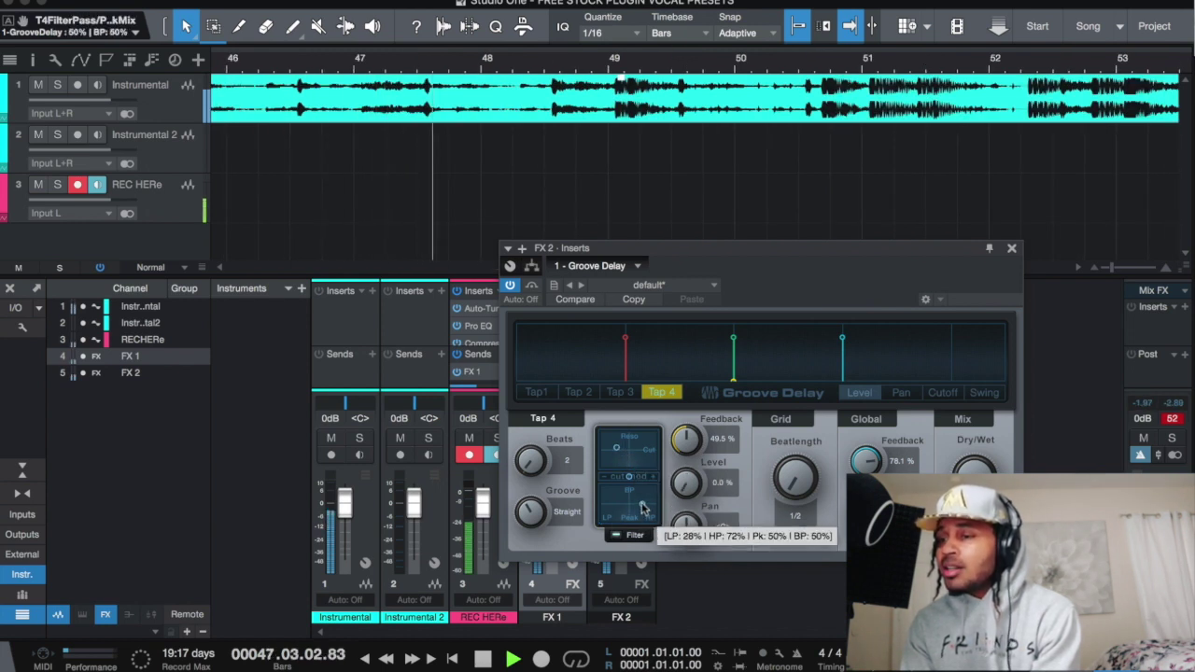
drag(686, 440, 685, 478)
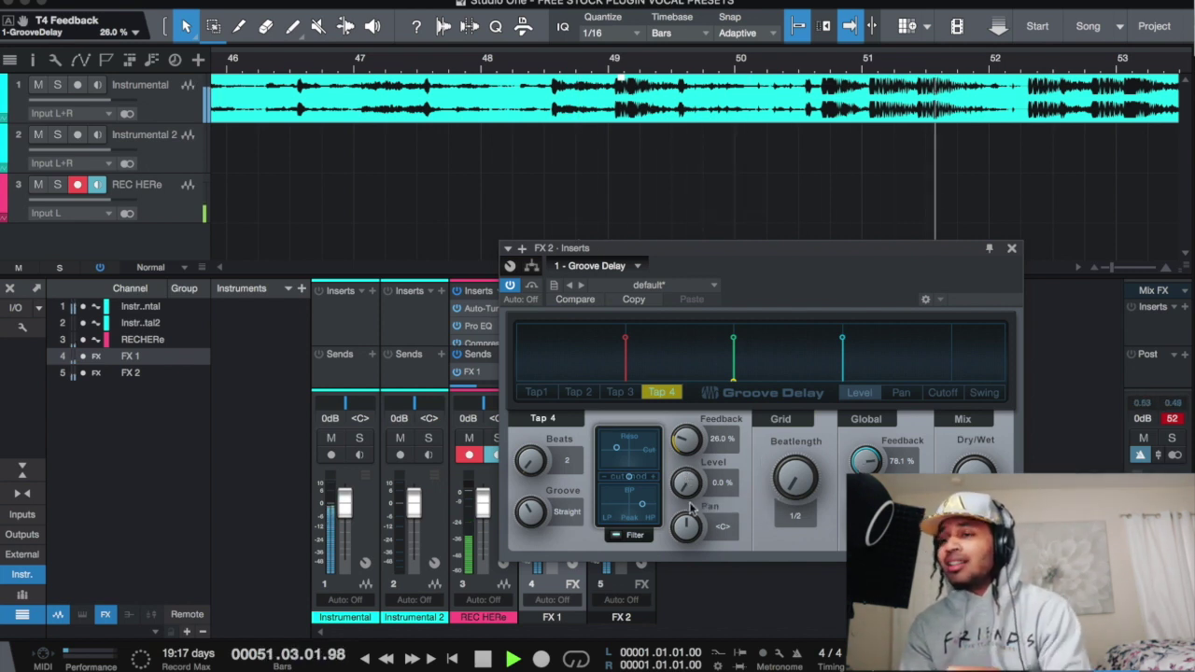
Set the delay tap levels to 48.6% for Tap 1, 72.9% for Tap 2 and 44.3% for Tap 3.
click(901, 393)
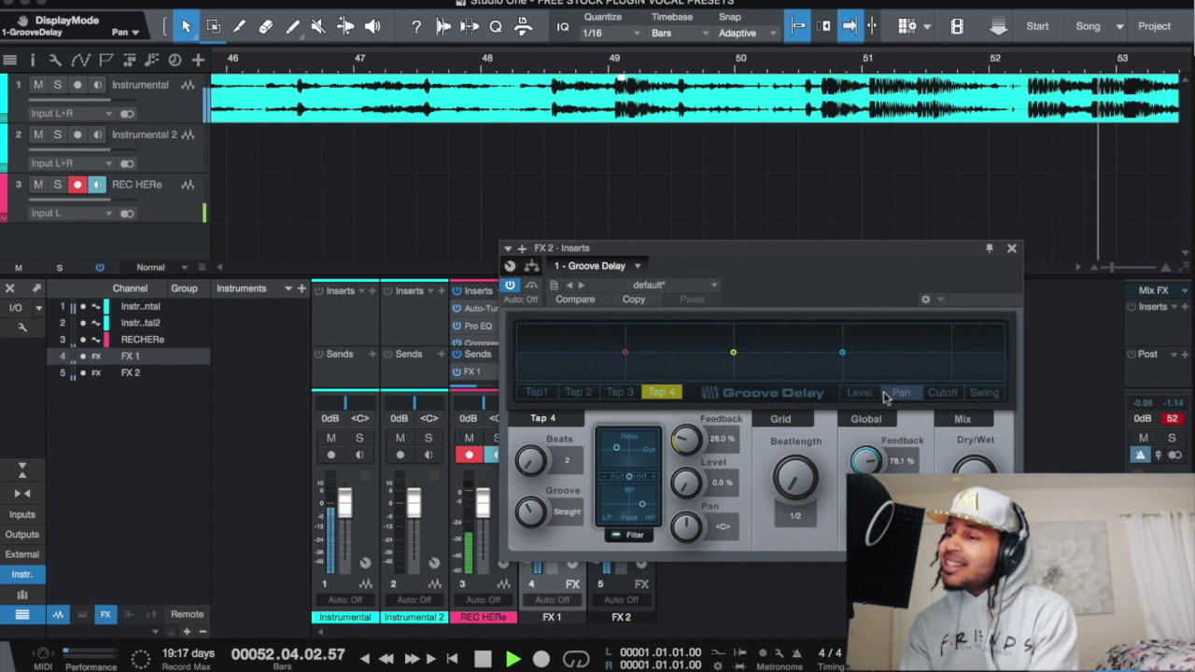
click(861, 395)
drag(733, 343, 733, 362)
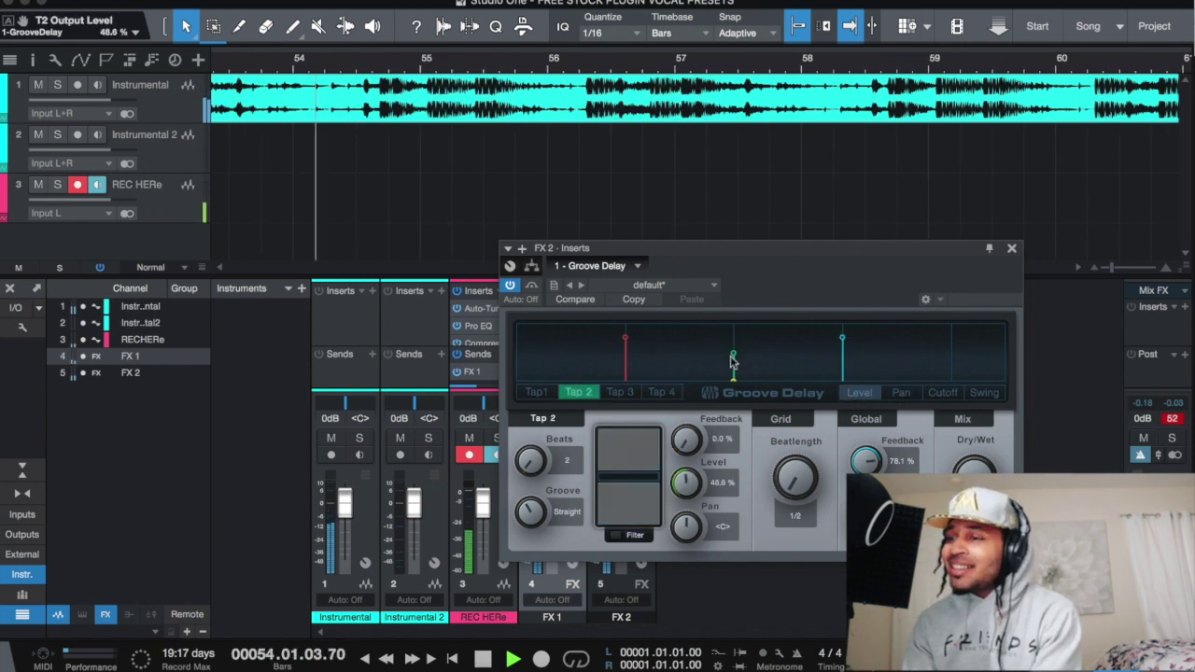
drag(840, 342, 842, 375)
click(579, 393)
click(536, 392)
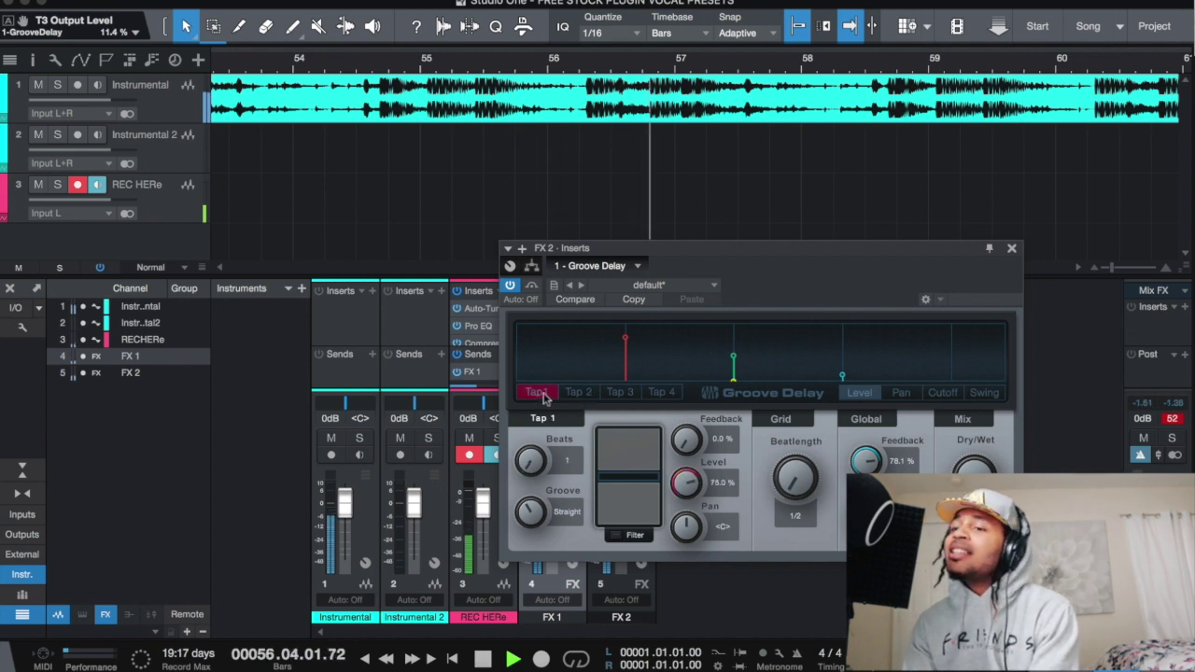
drag(625, 343, 626, 362)
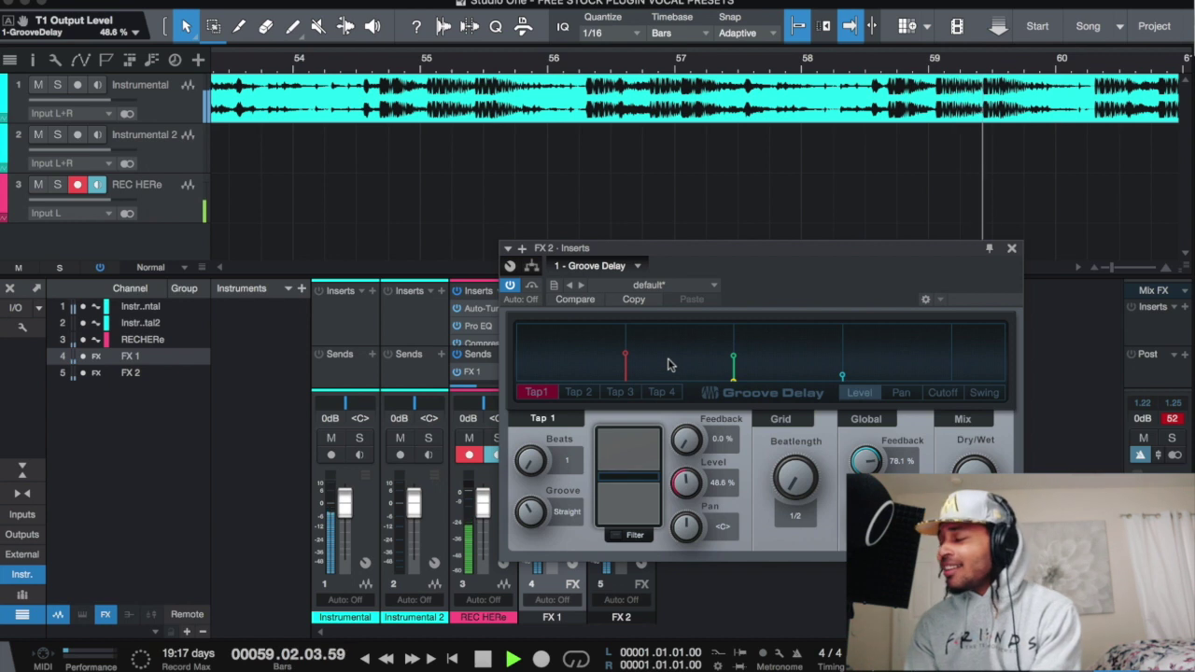
drag(731, 359, 736, 345)
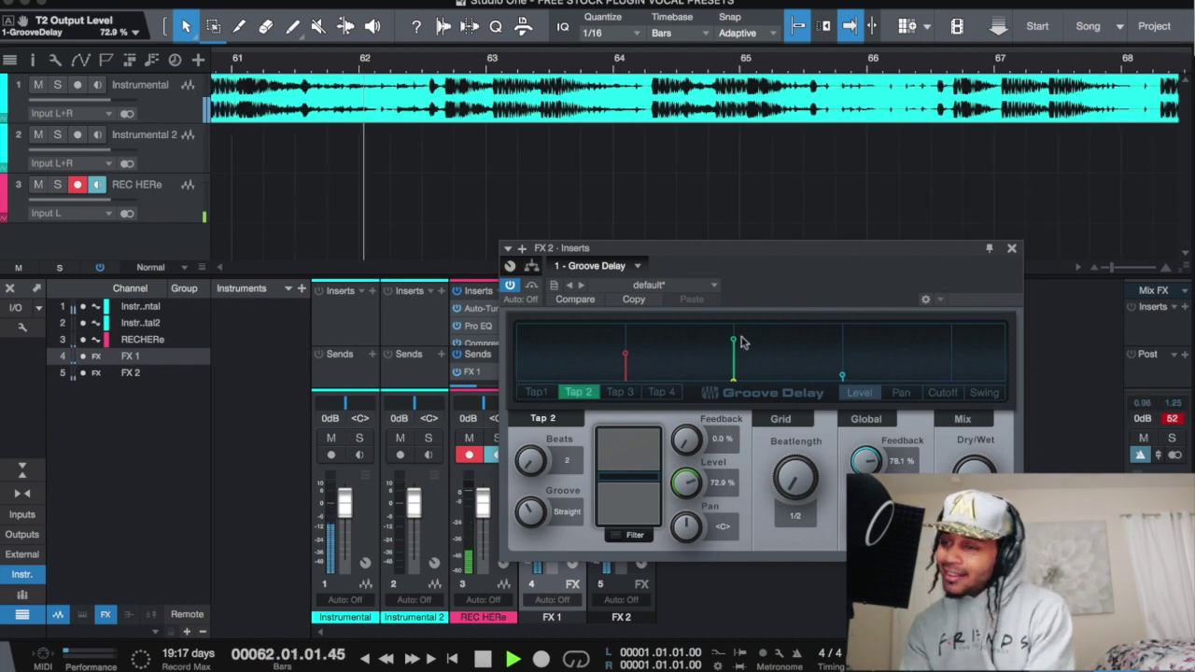
drag(843, 378, 843, 362)
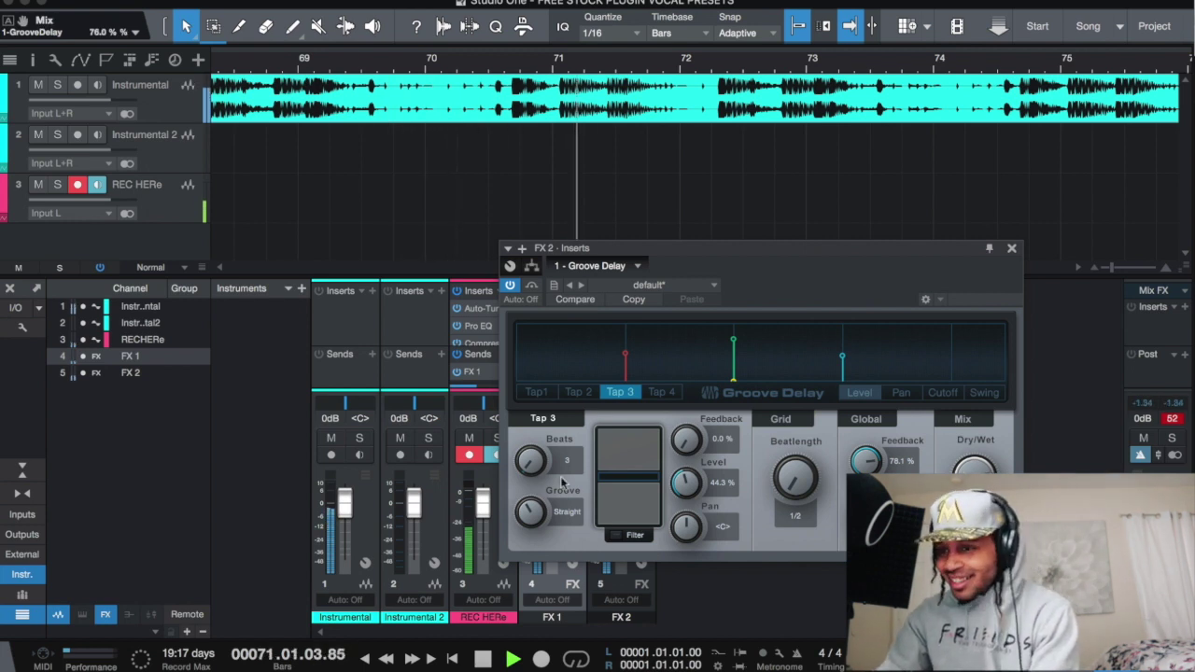
Try Tap 3's groove at 119.2% and 94.6%, returning it to Straight after each.
drag(531, 511, 530, 466)
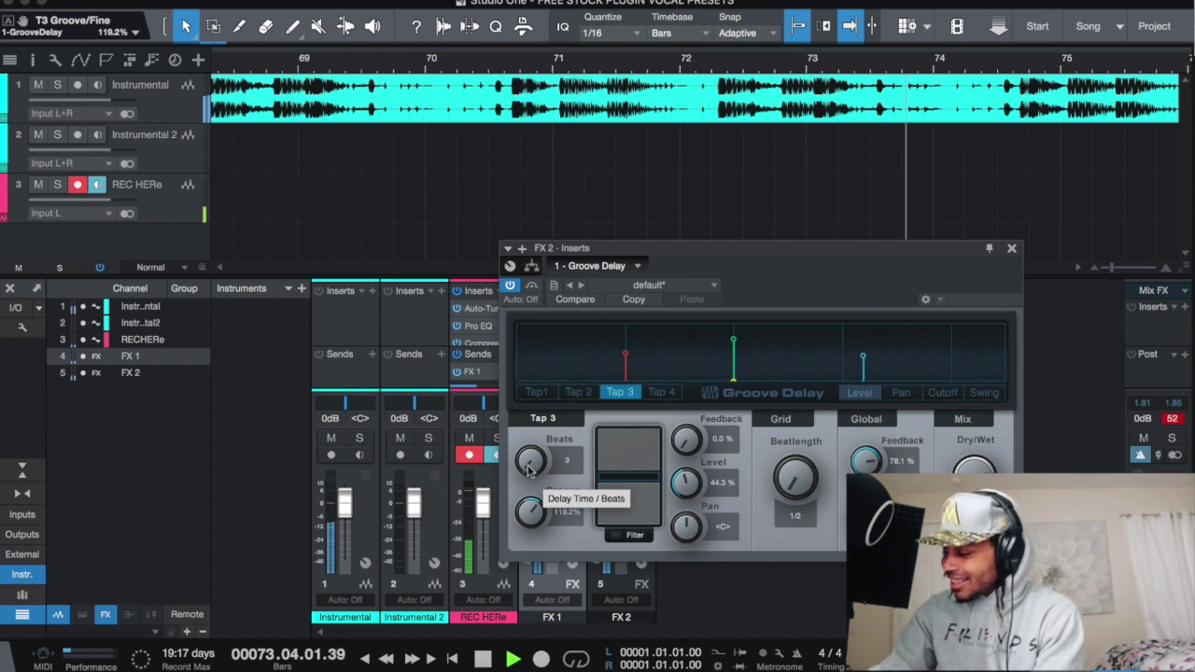
drag(530, 510, 545, 557)
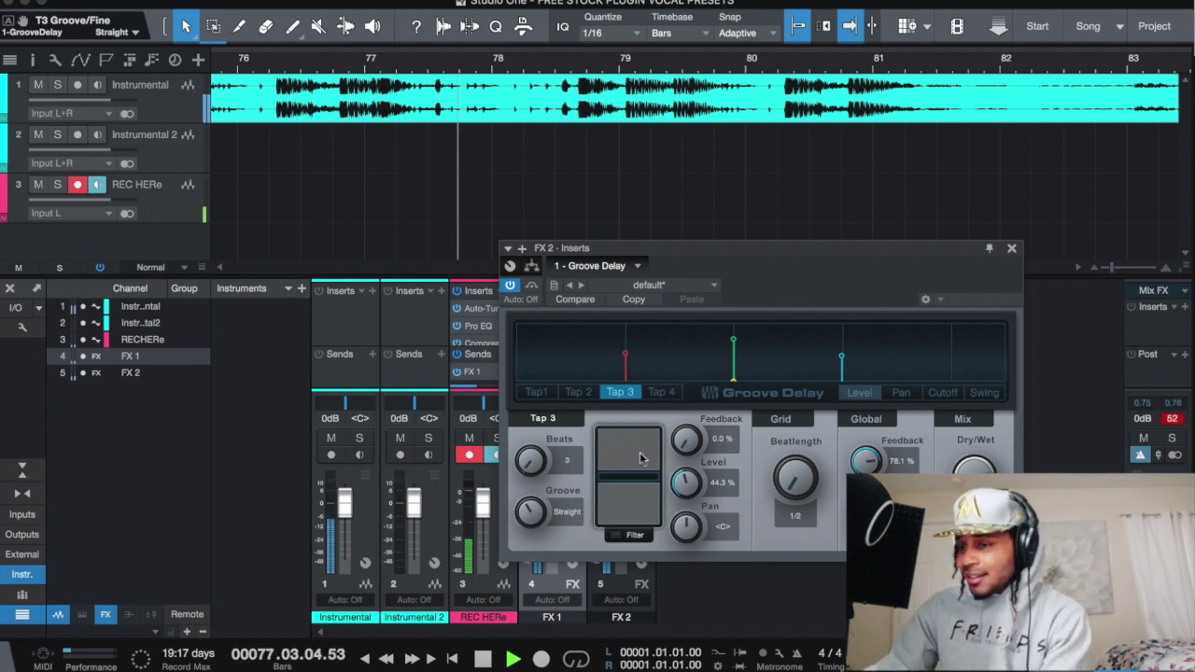
drag(539, 507, 539, 520)
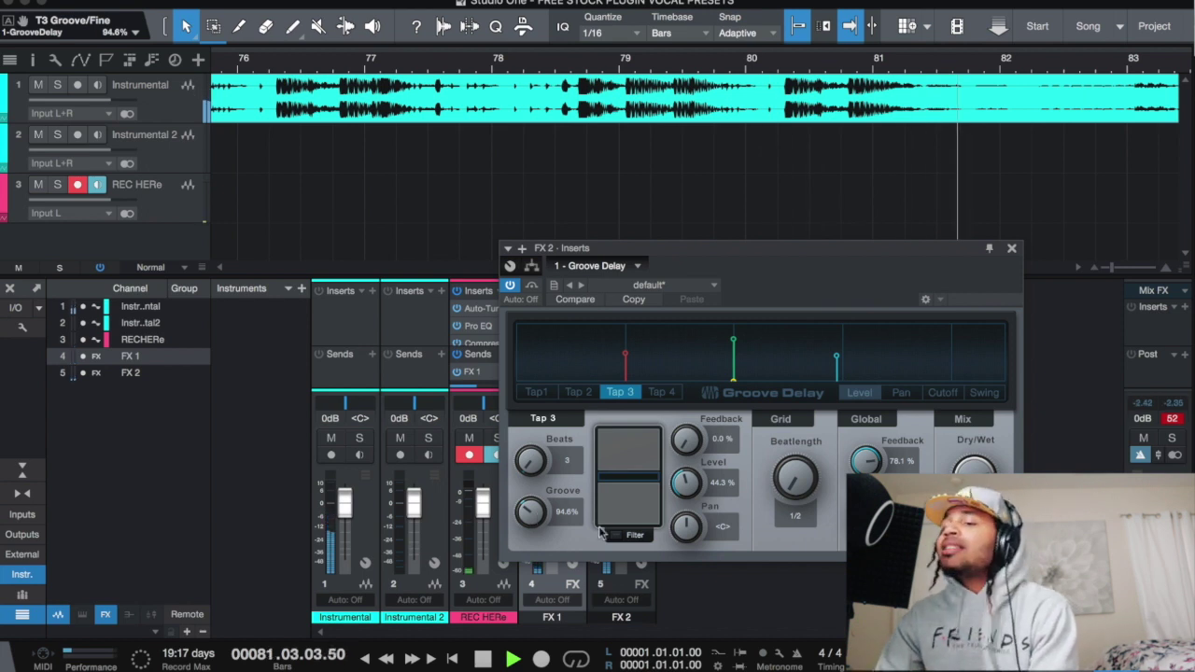
drag(532, 507, 532, 493)
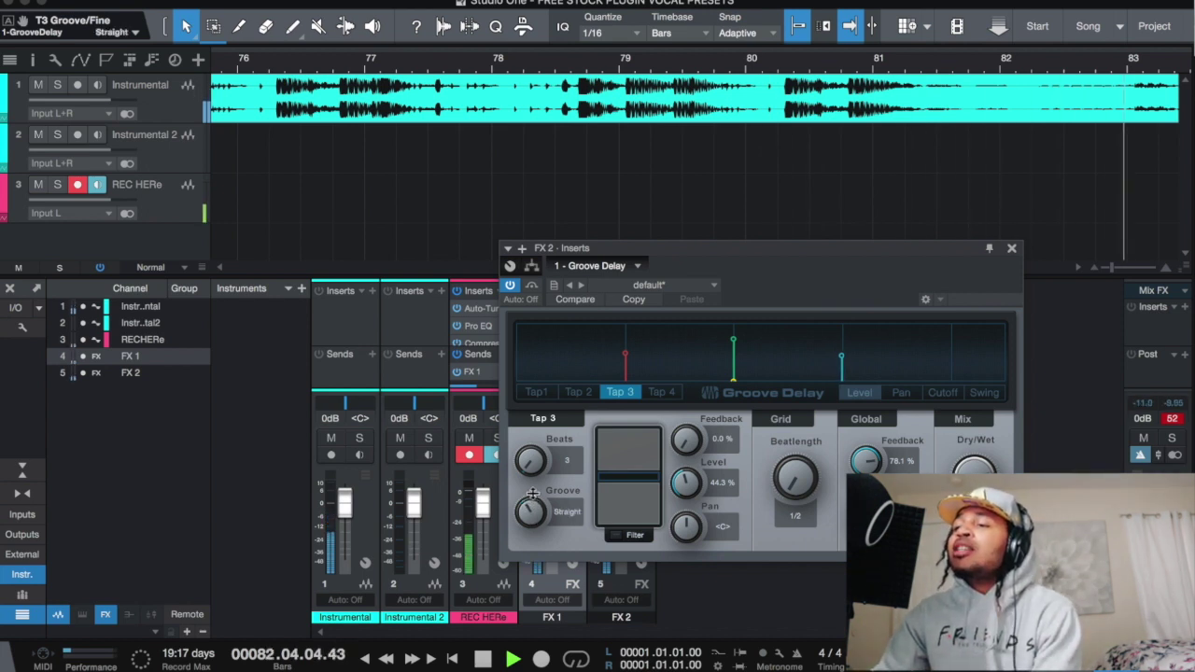
Close the Groove Delay, insert the PreSonus Flanger on FX 2 and play the song from its beginning.
click(1013, 250)
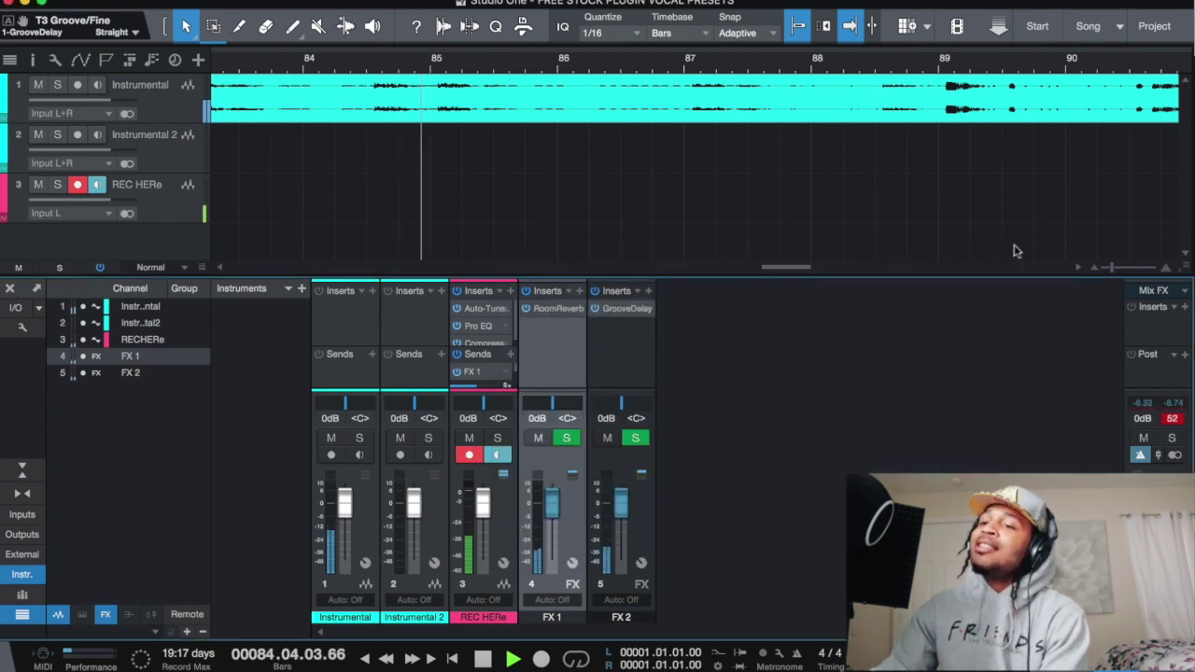
click(647, 290)
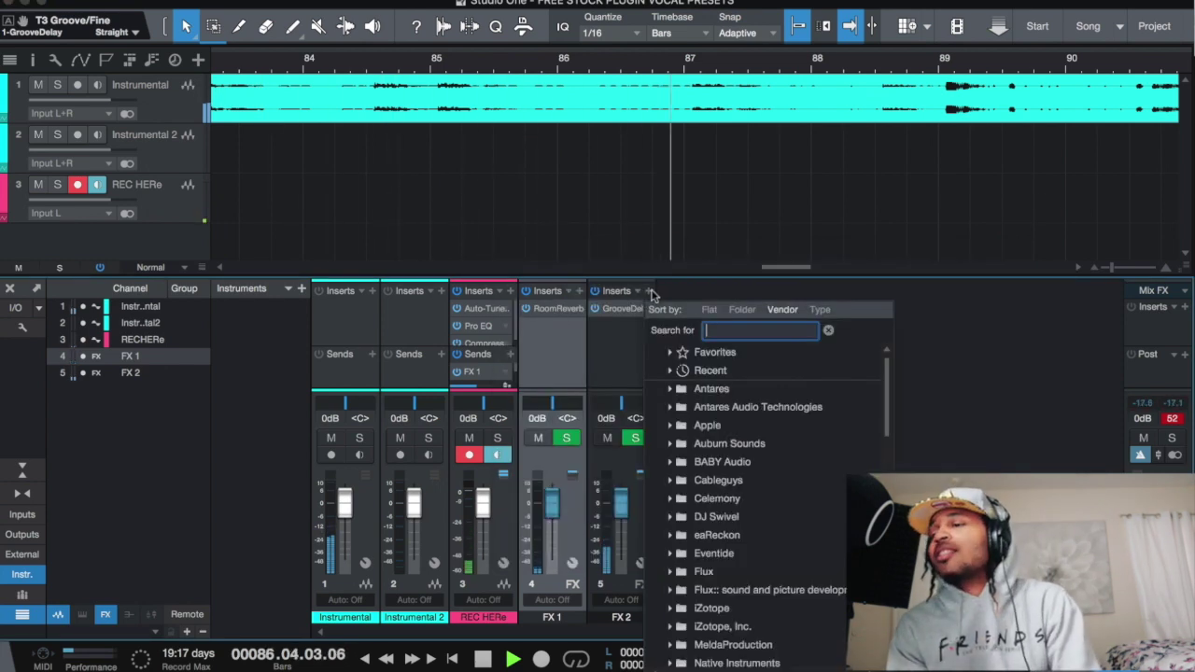
scroll(760, 573, down, 2)
scroll(761, 573, down, 6)
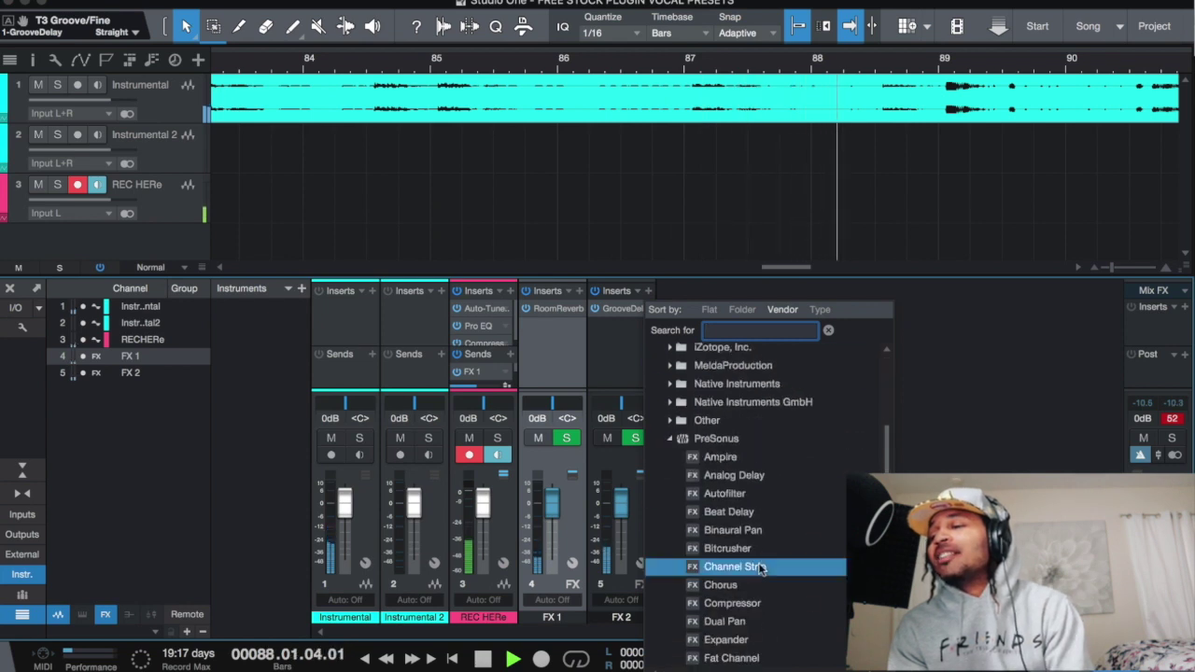
scroll(761, 569, down, 2)
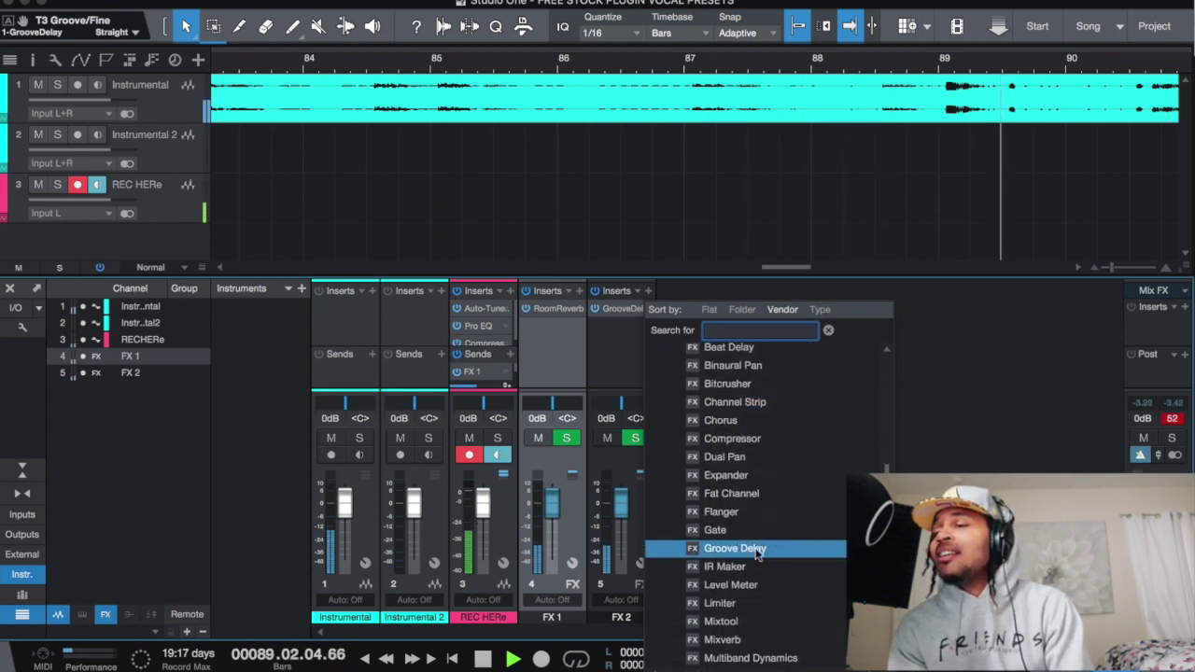
click(754, 513)
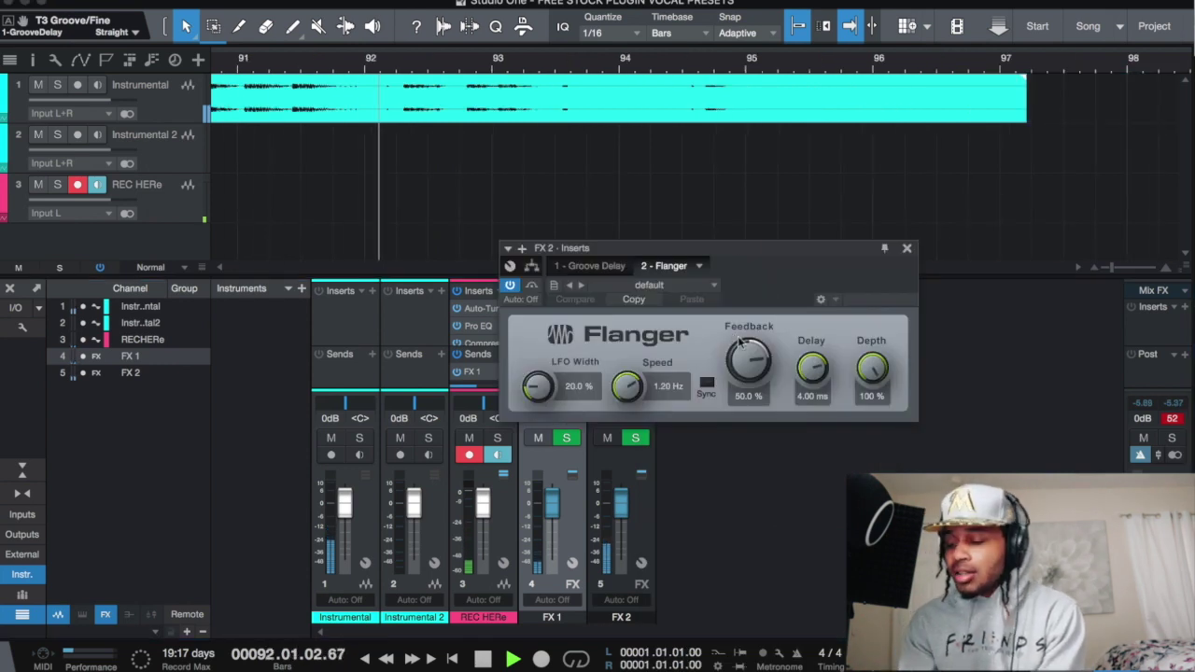
key(space)
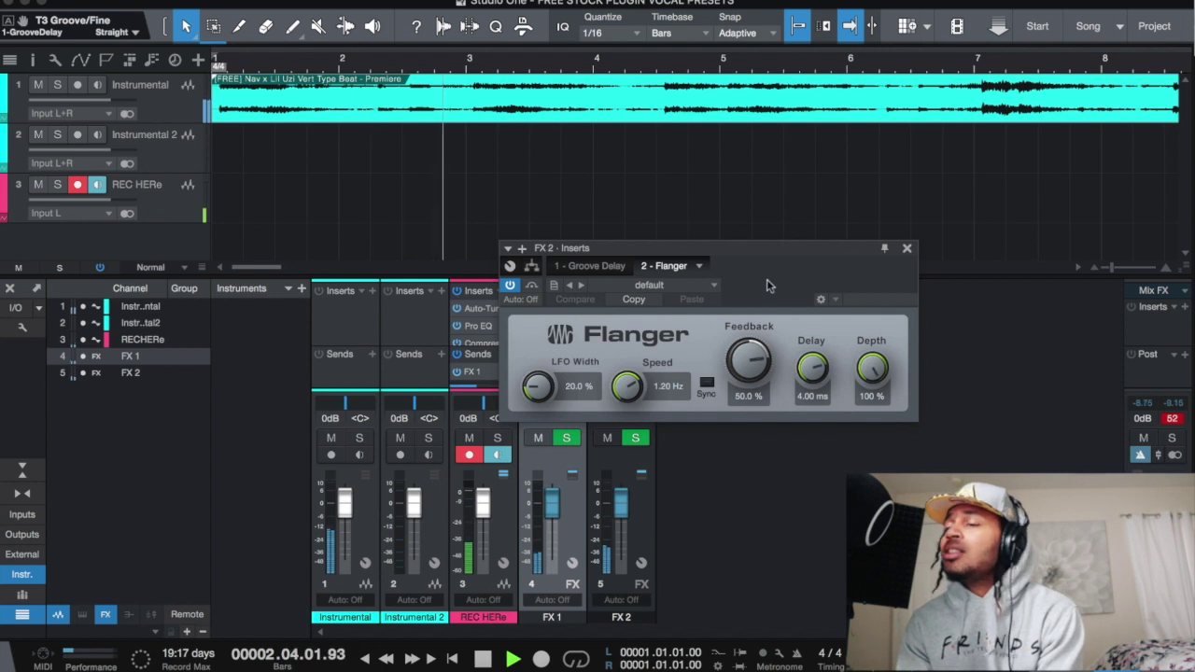
Set the Flanger's depth to 81.0%, speed to 0.26 Hz and feedback to about 54.9%, and close the plug-in.
drag(833, 249, 879, 258)
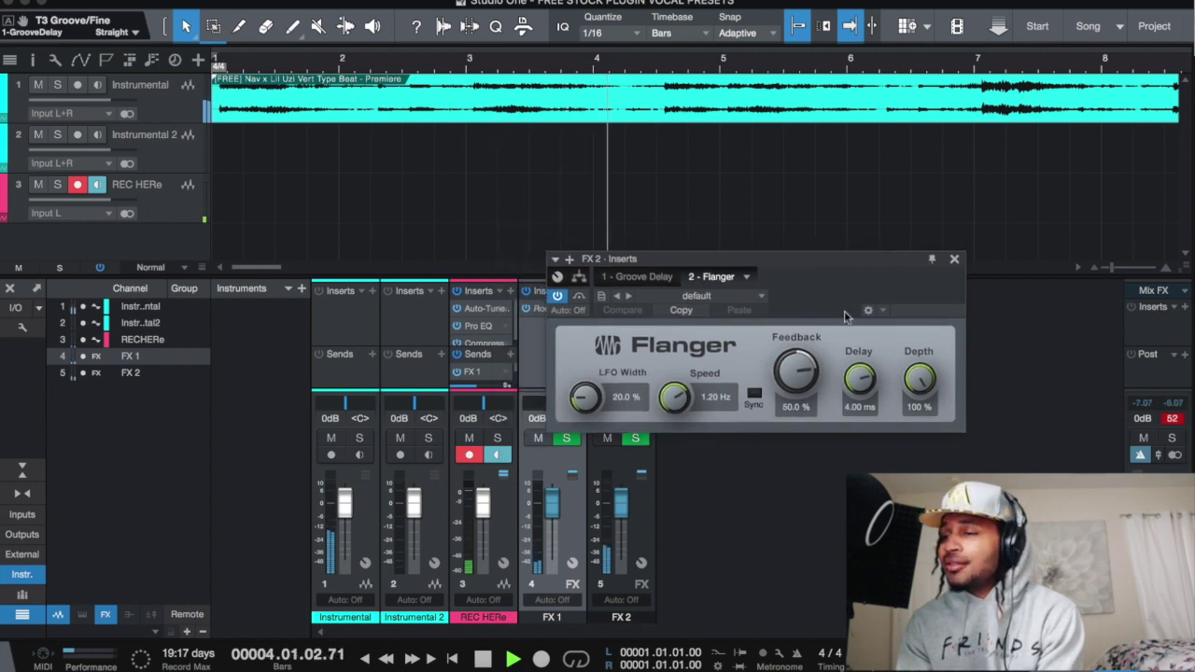
drag(918, 377, 919, 390)
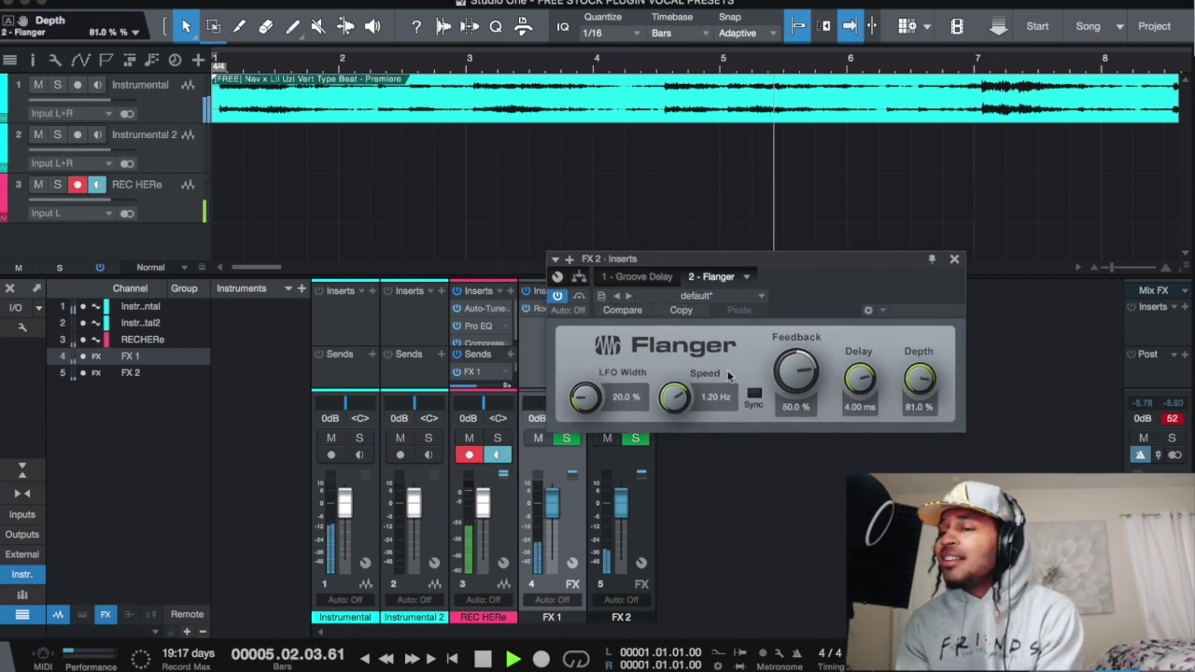
drag(675, 394, 644, 394)
drag(797, 373, 796, 356)
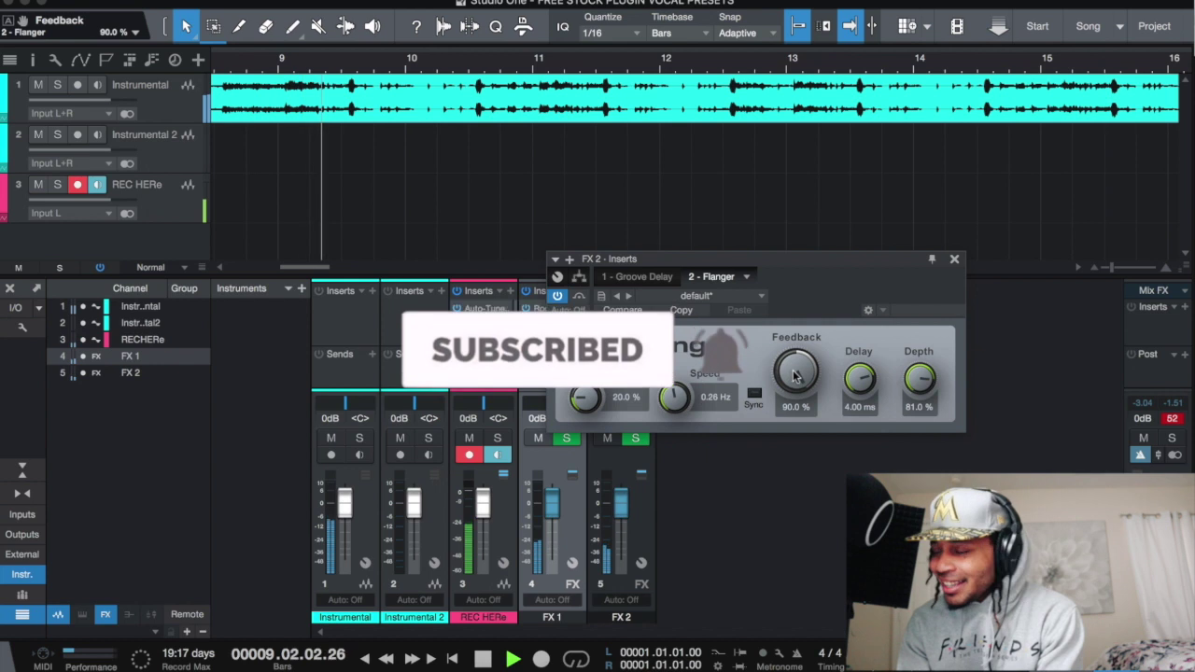
drag(797, 371, 799, 397)
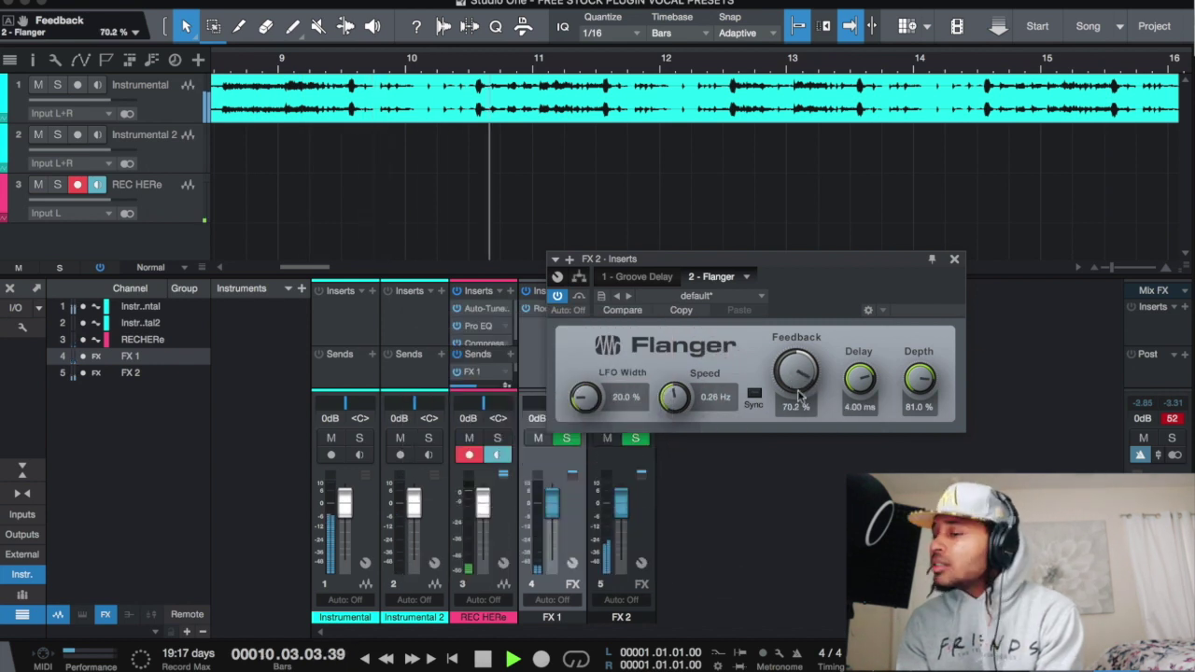
click(954, 262)
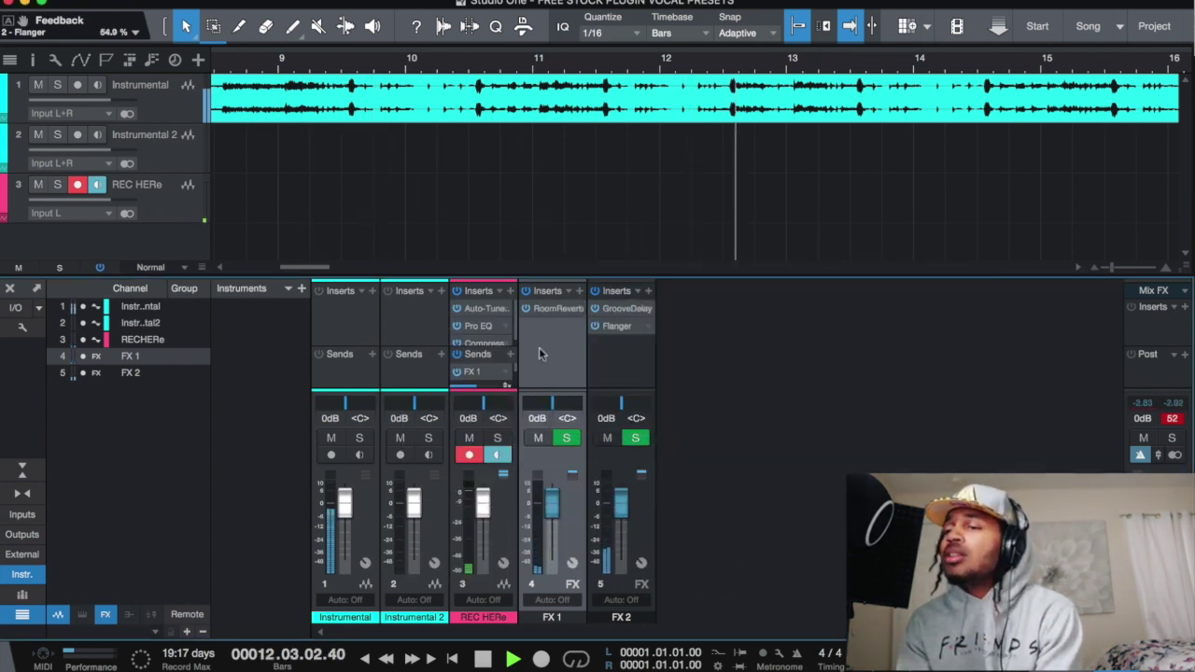
Insert the PreSonus Pro EQ on FX 2, following the Flanger.
click(647, 291)
scroll(738, 523, down, 10)
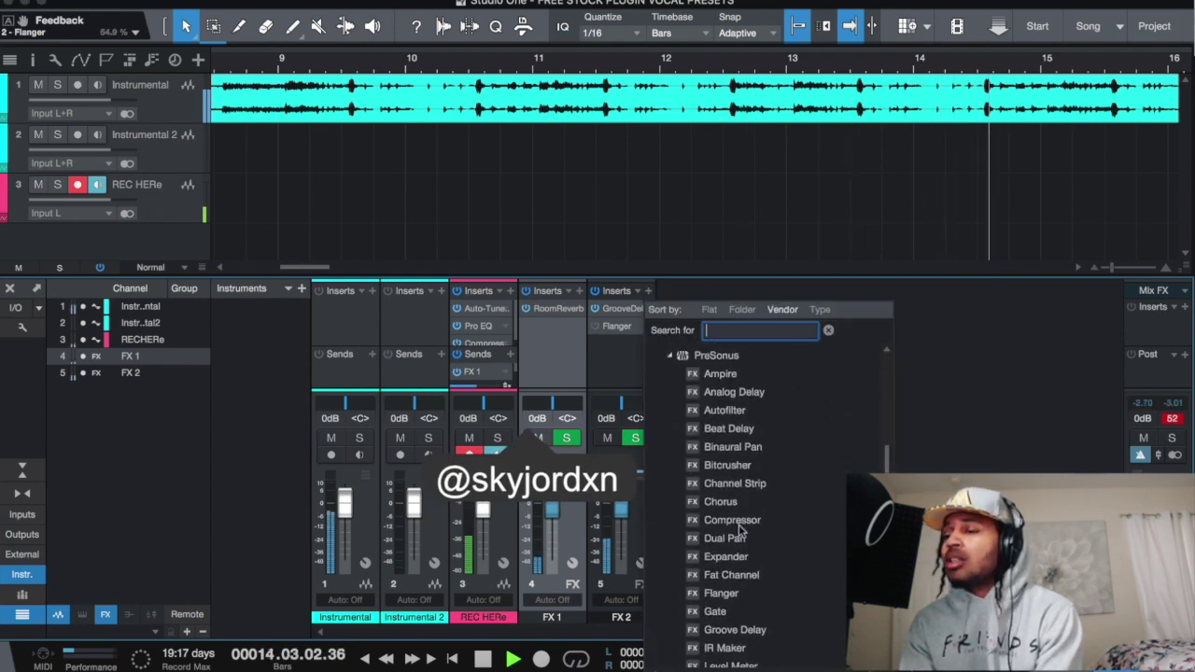
scroll(740, 531, down, 3)
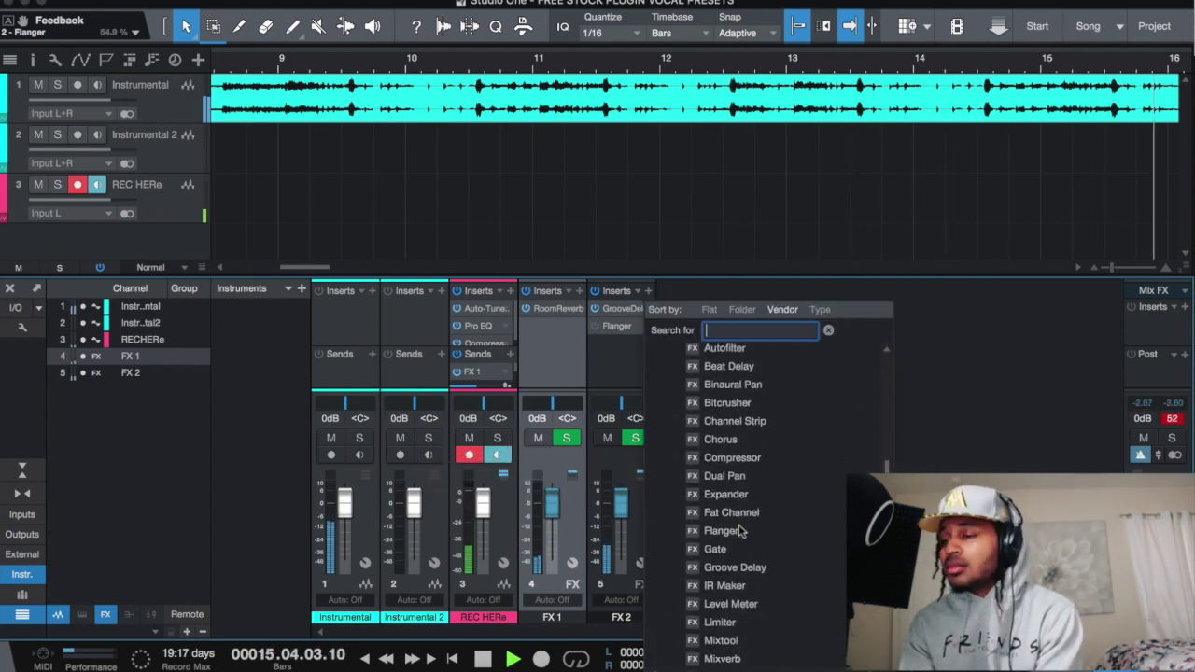
click(734, 568)
click(739, 459)
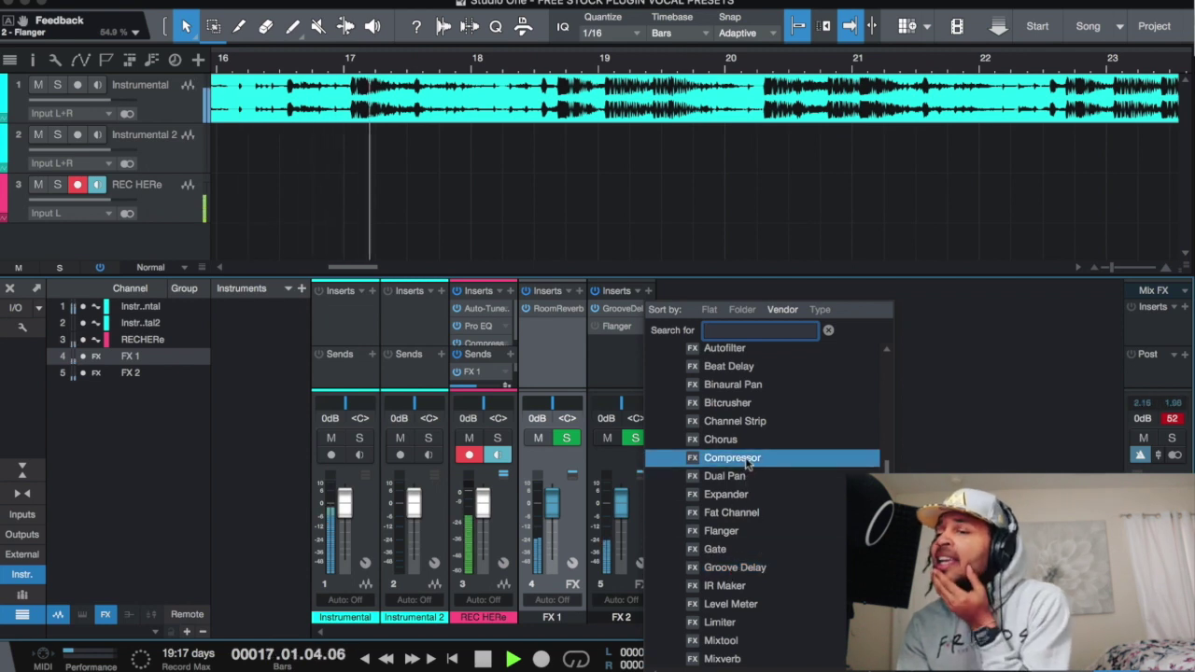
scroll(747, 472, down, 5)
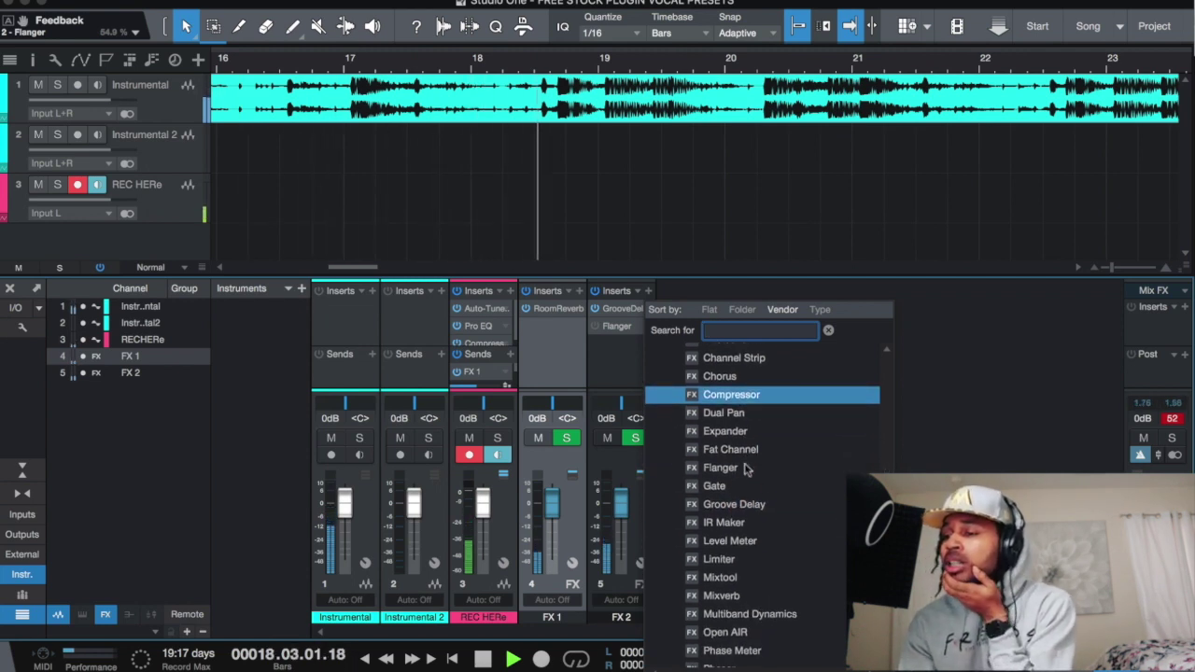
scroll(747, 471, down, 1)
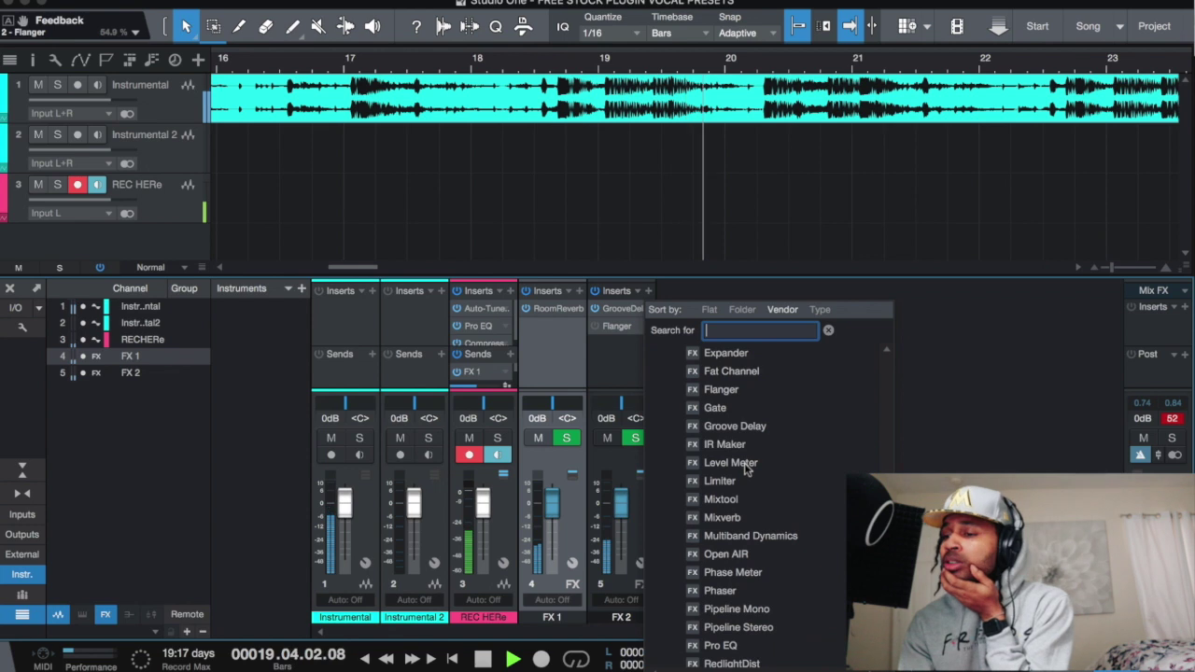
scroll(745, 470, down, 4)
click(723, 514)
click(735, 568)
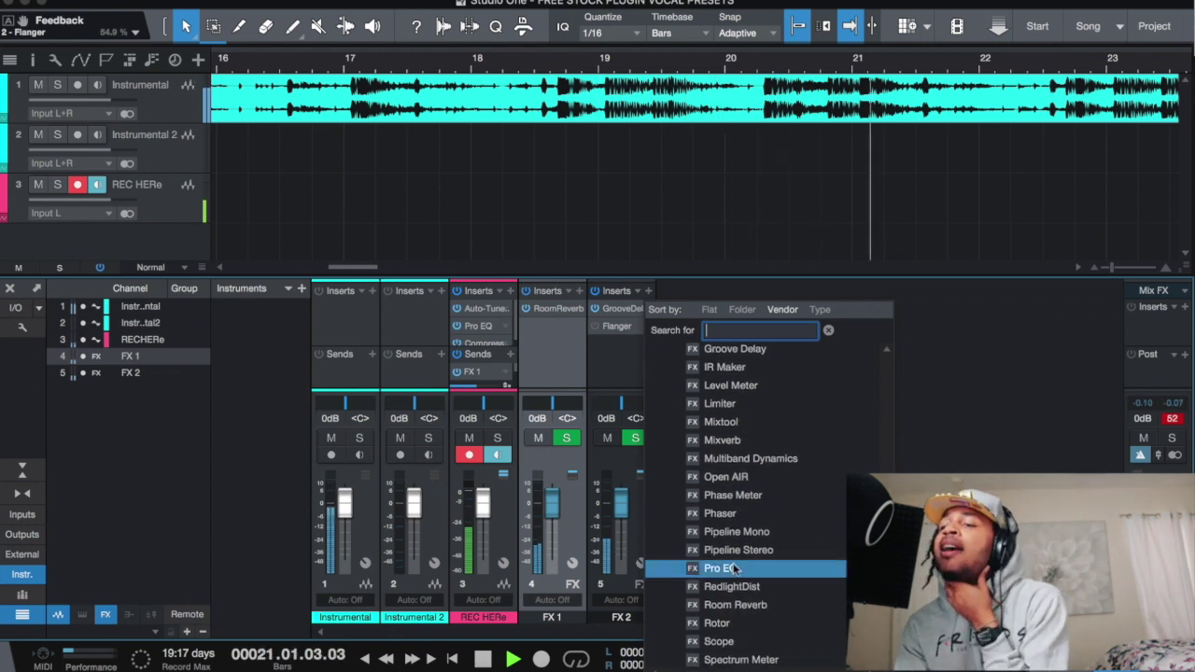
double_click(734, 568)
In FX 2's Pro EQ, cut the LF band by 24 dB at 177 Hz, boost the MF band 13.41 dB at 1.06 kHz, and close the plug-in.
drag(693, 444, 733, 519)
drag(1034, 431, 864, 390)
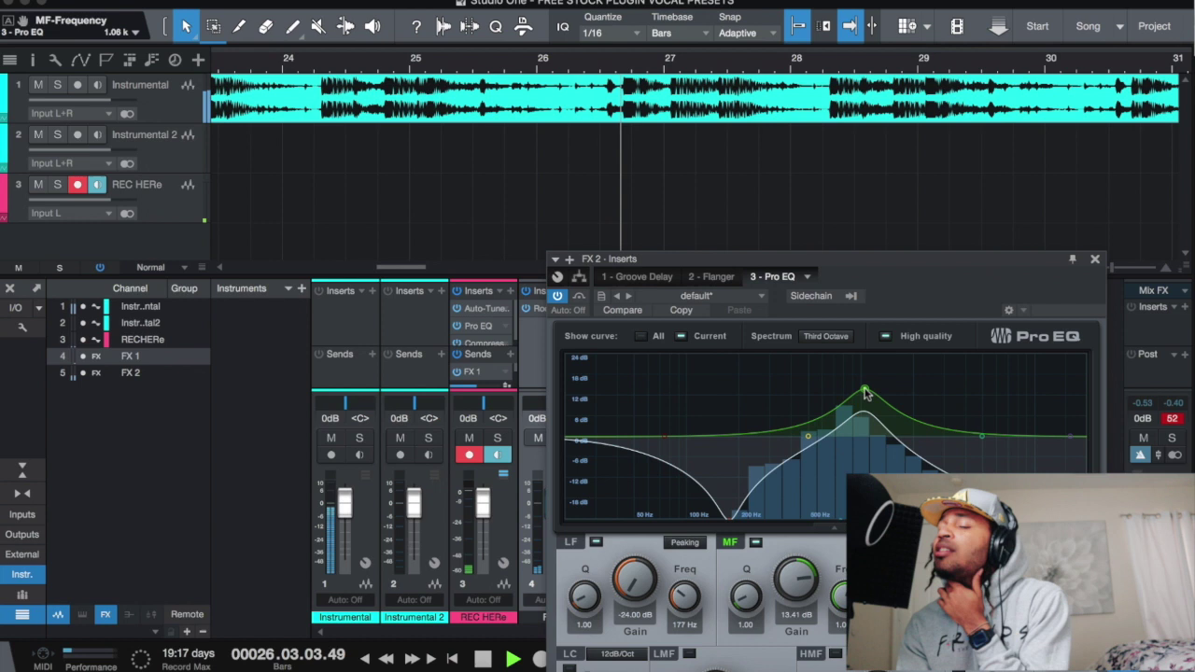
click(1096, 259)
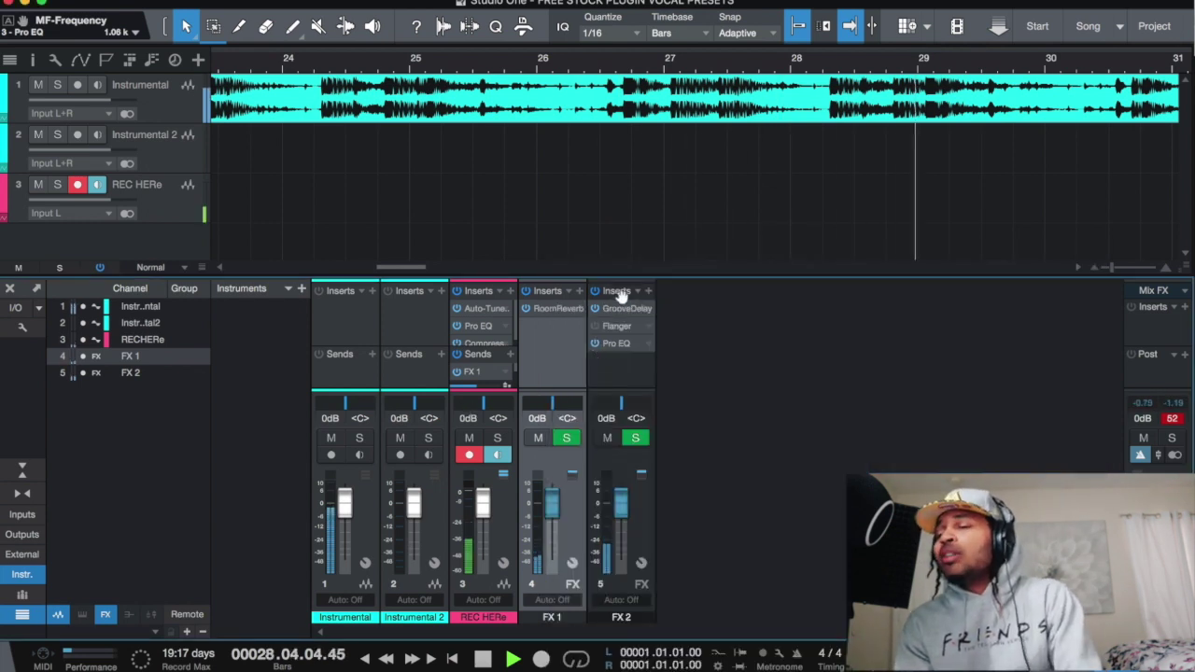
Expand the Room Reverb's quick controls on FX 1 and raise the room size to 38.87 m.
scroll(514, 378, down, 1)
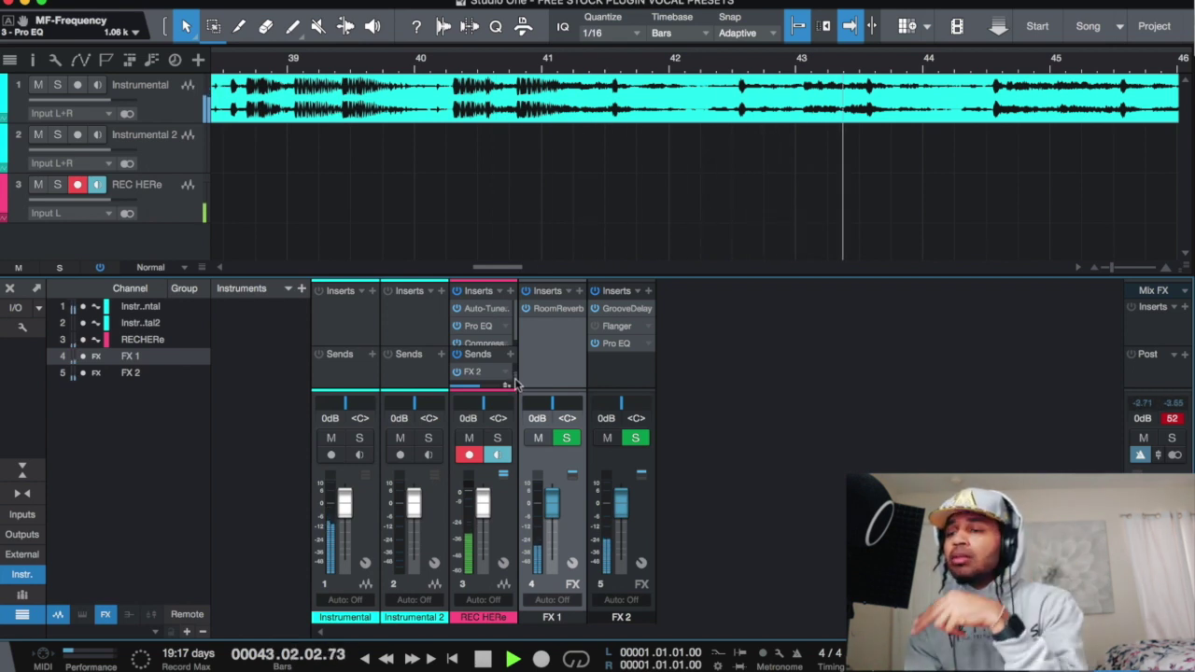
right_click(511, 319)
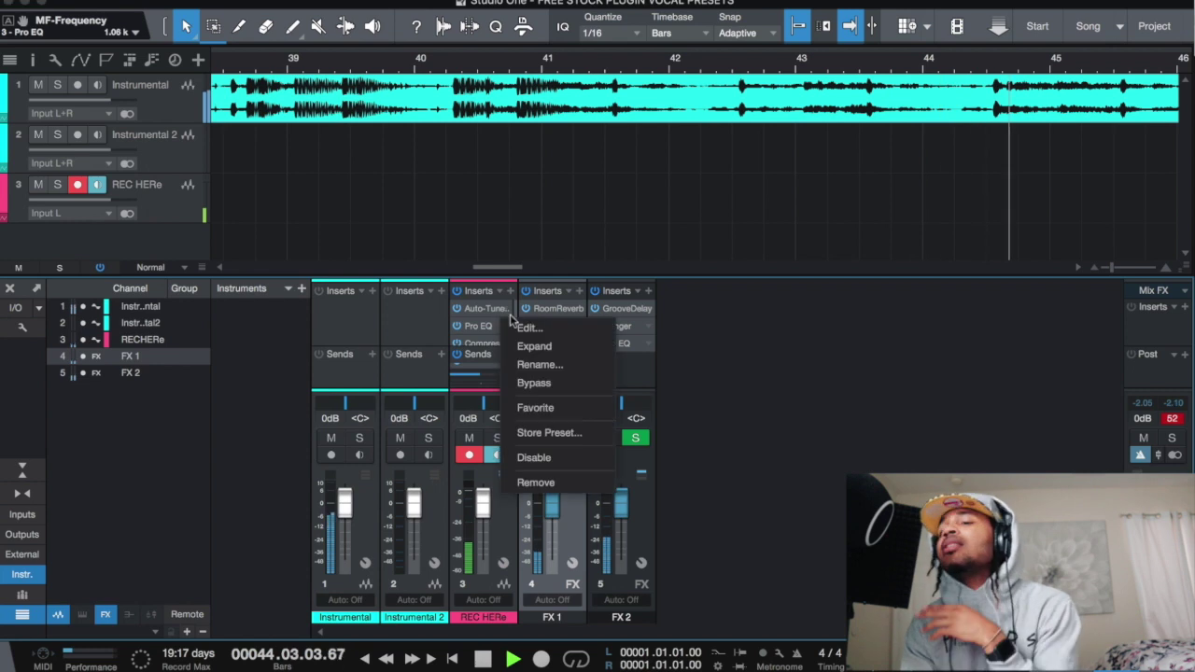
click(540, 334)
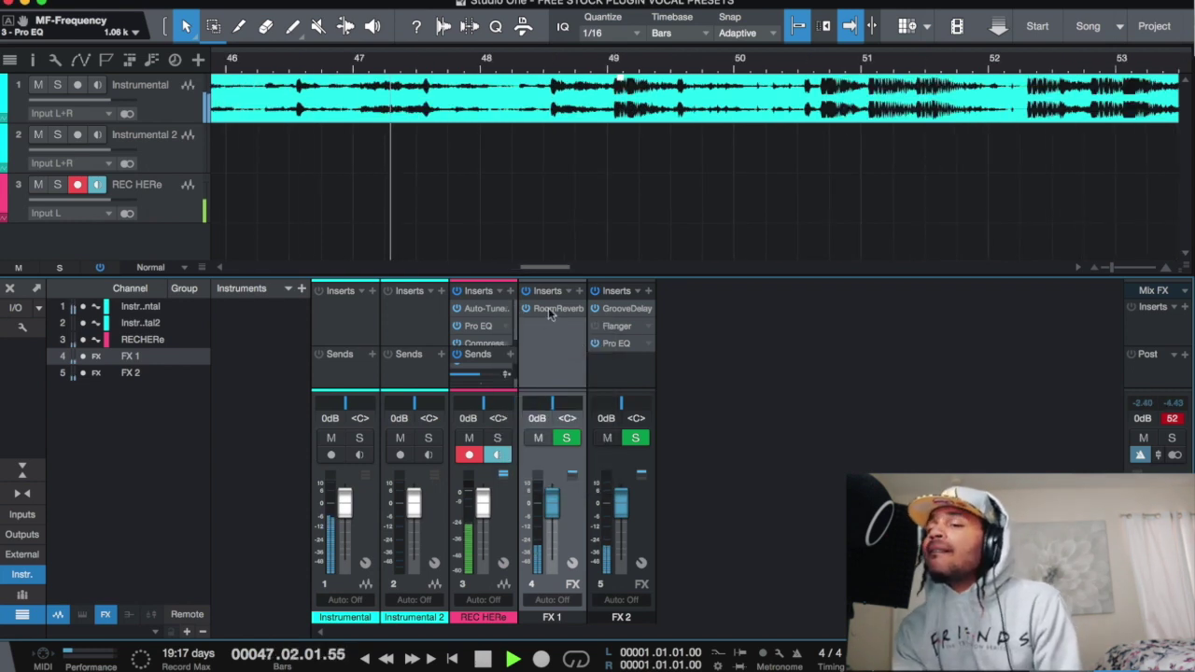
click(551, 316)
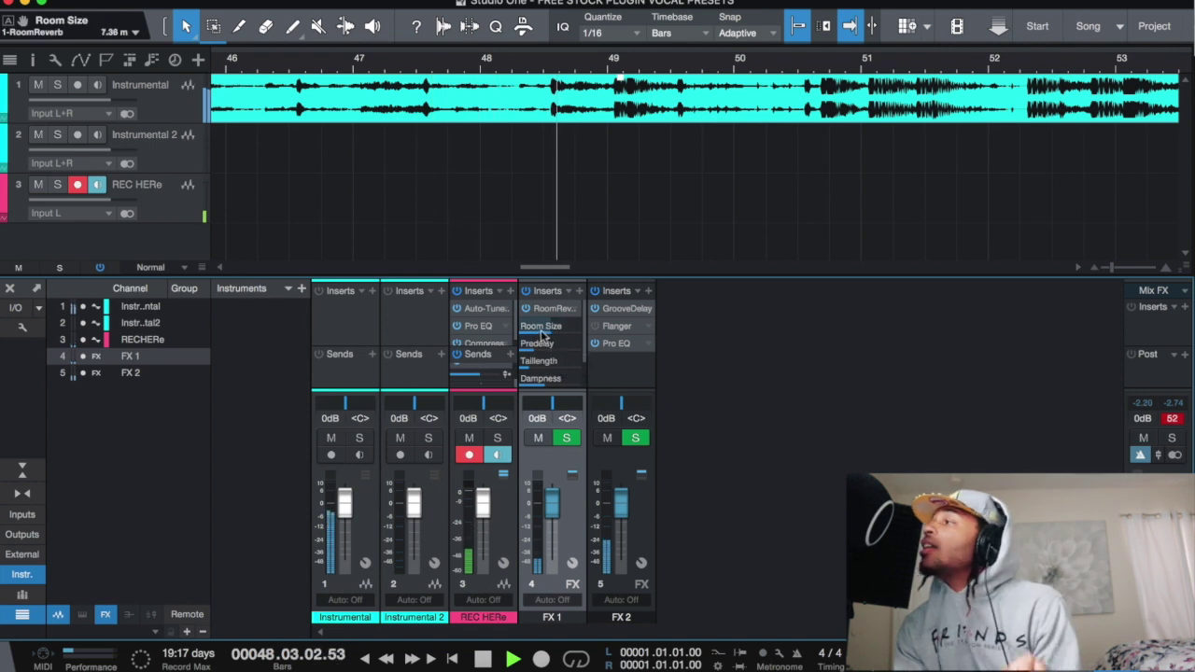
drag(541, 334, 573, 349)
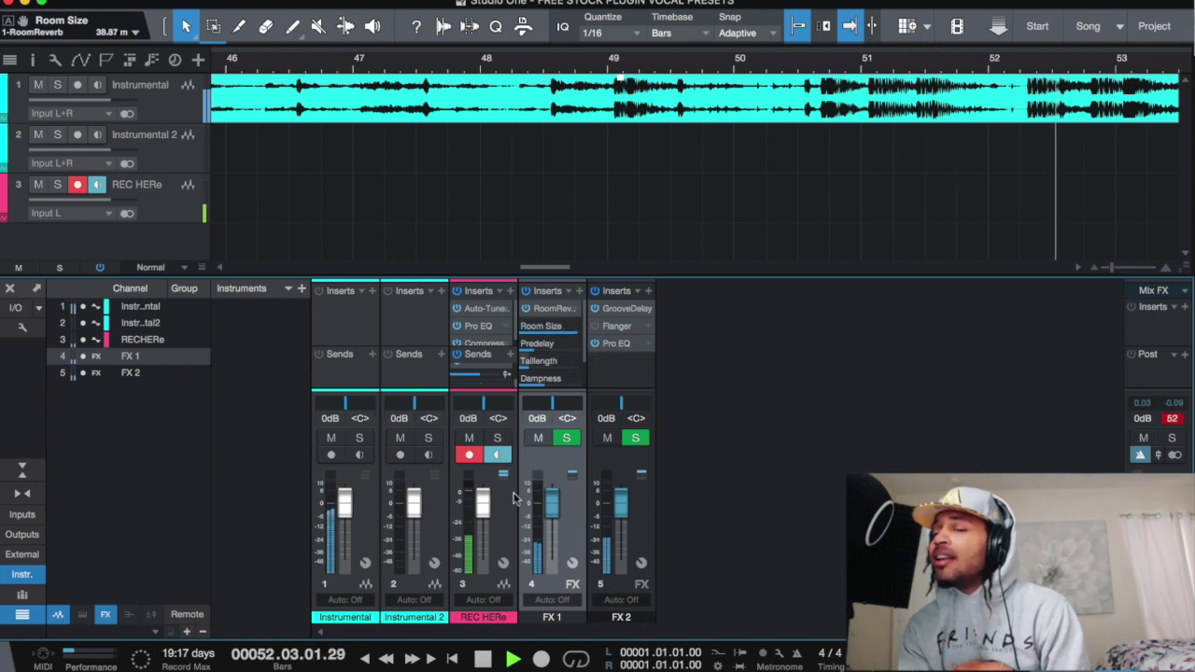
Lower the FX 1 channel's volume to -10.2 dB and the FX 2 channel's volume to -2.7 dB.
drag(552, 504, 557, 523)
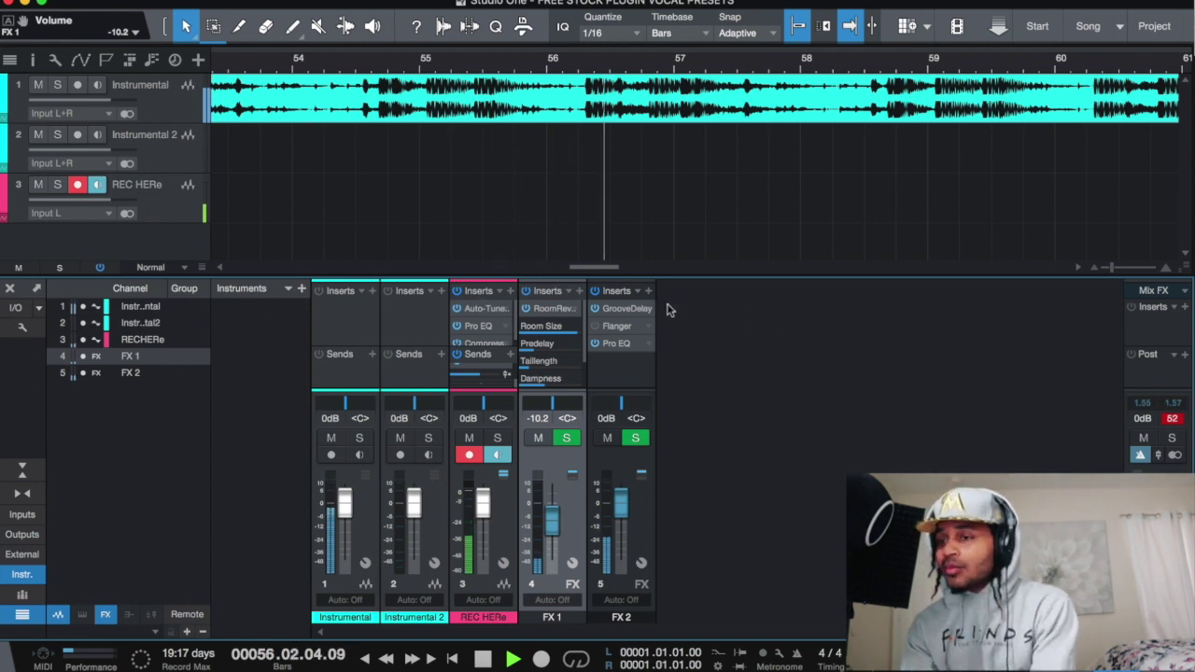
drag(620, 490, 620, 497)
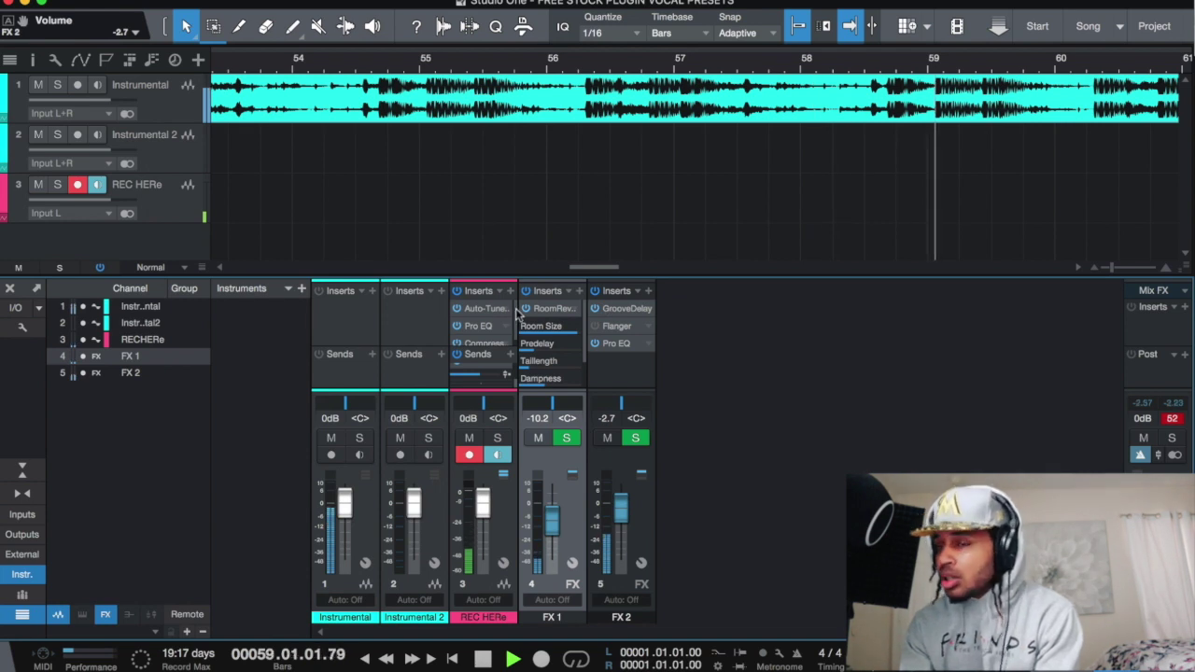
Add a bus channel through REC HERe's sends and insert the PreSonus Fat Channel on the new bus.
scroll(516, 317, down, 1)
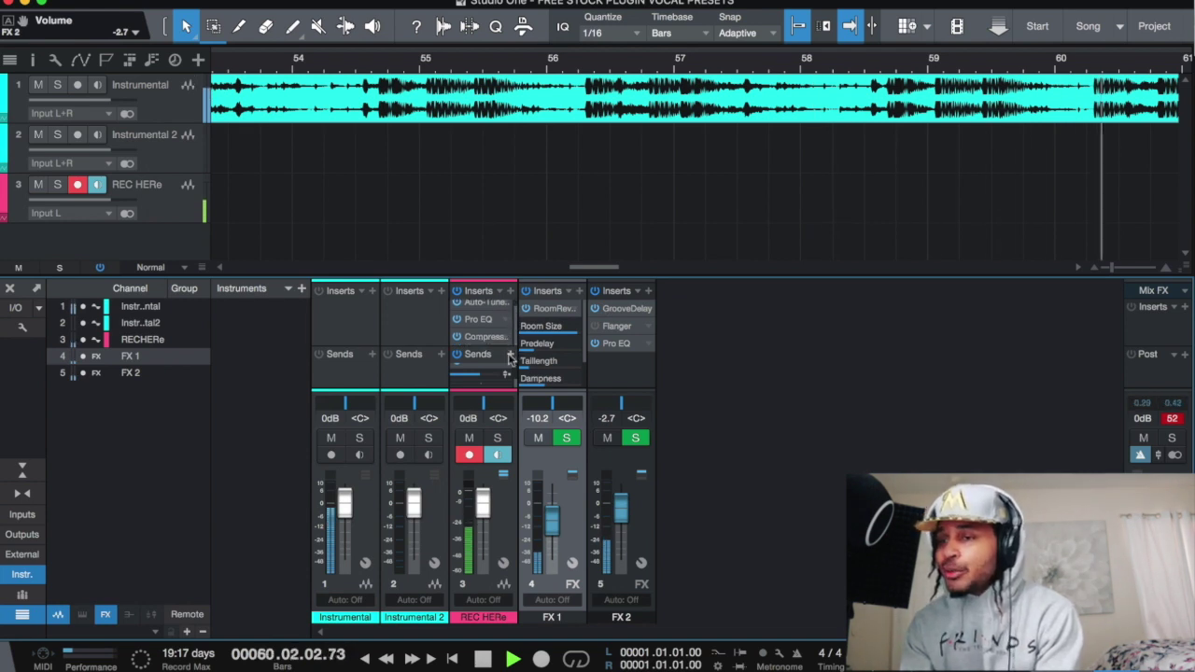
click(510, 355)
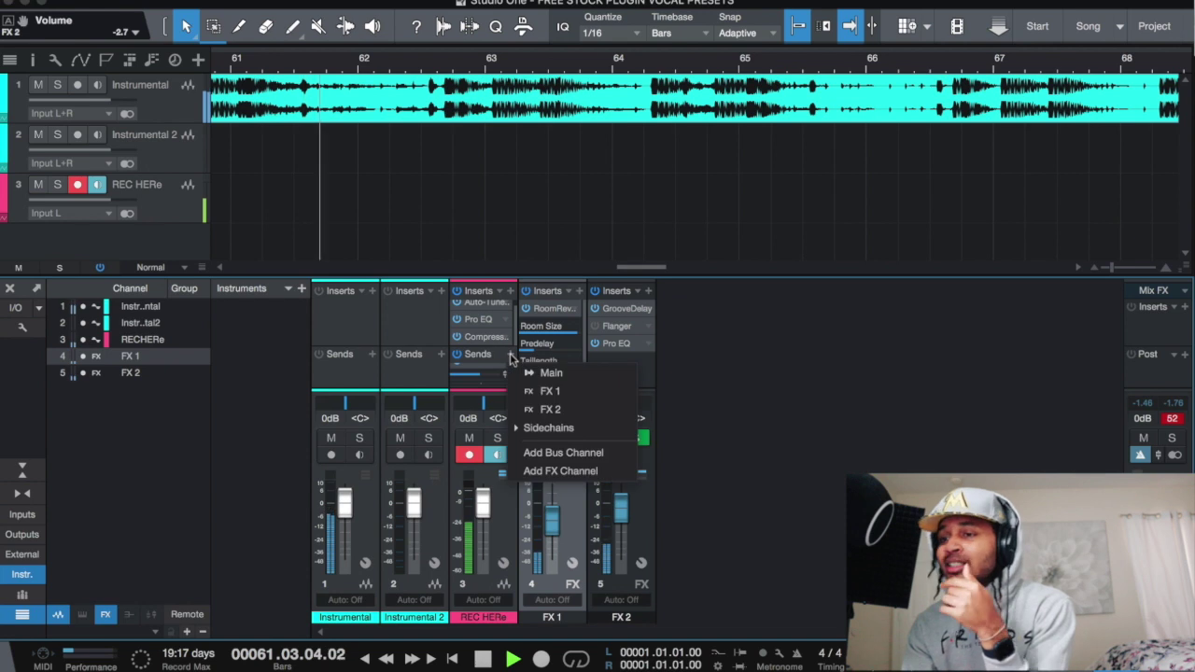
click(561, 453)
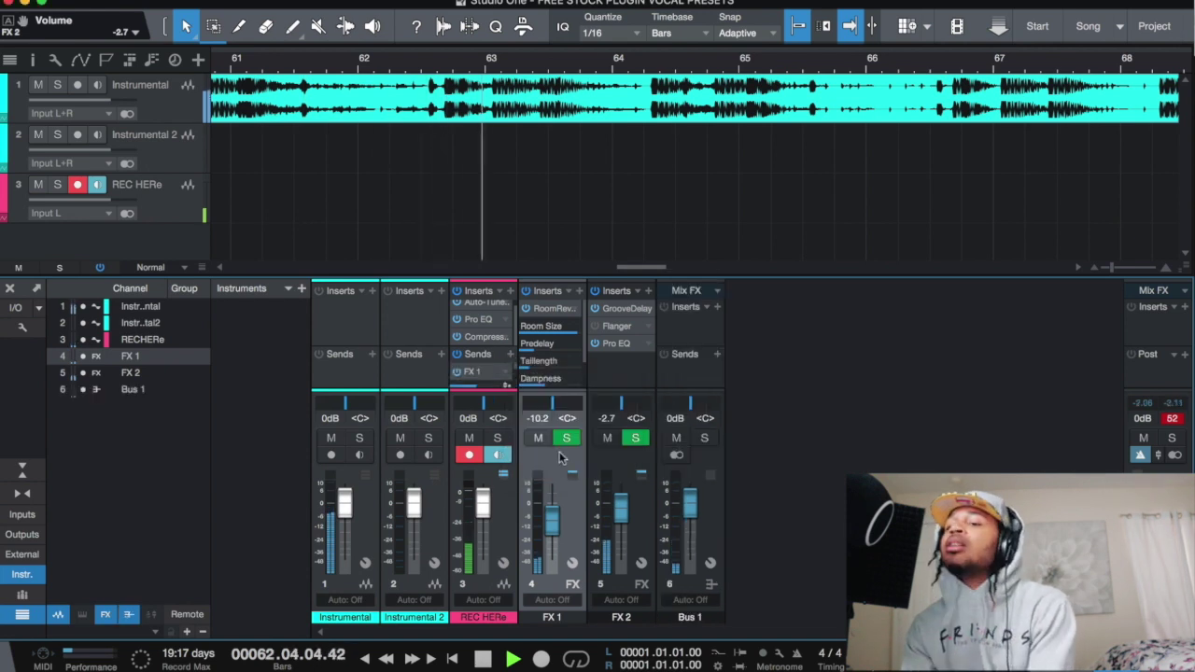
click(716, 308)
scroll(837, 570, down, 10)
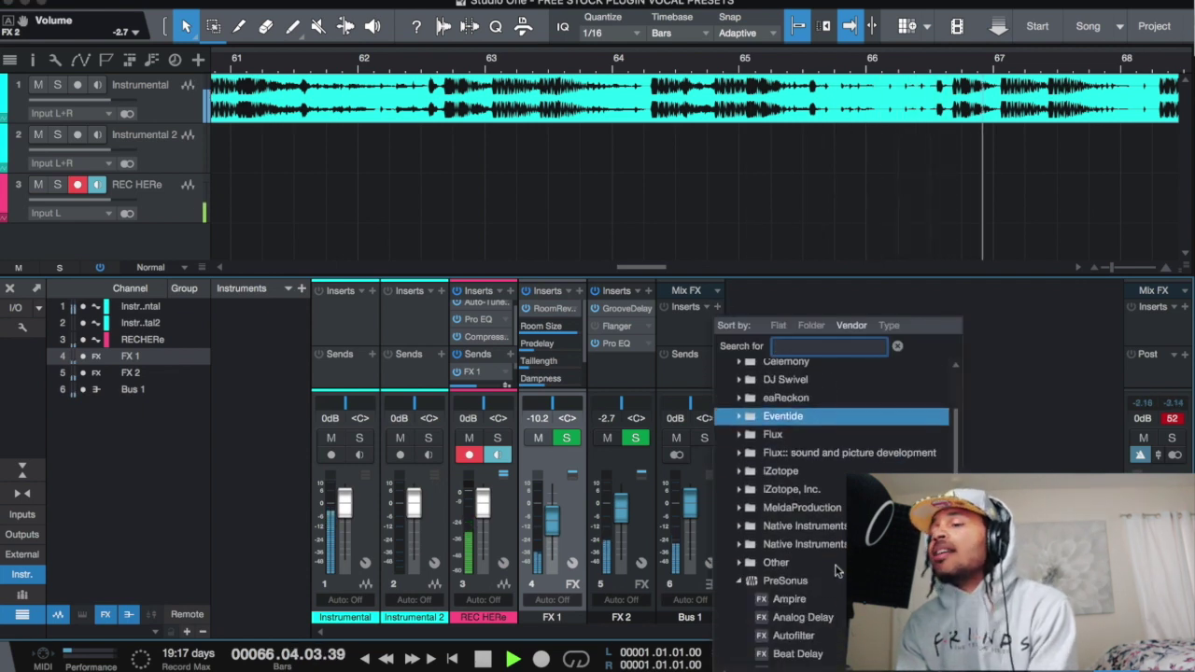
scroll(837, 570, down, 5)
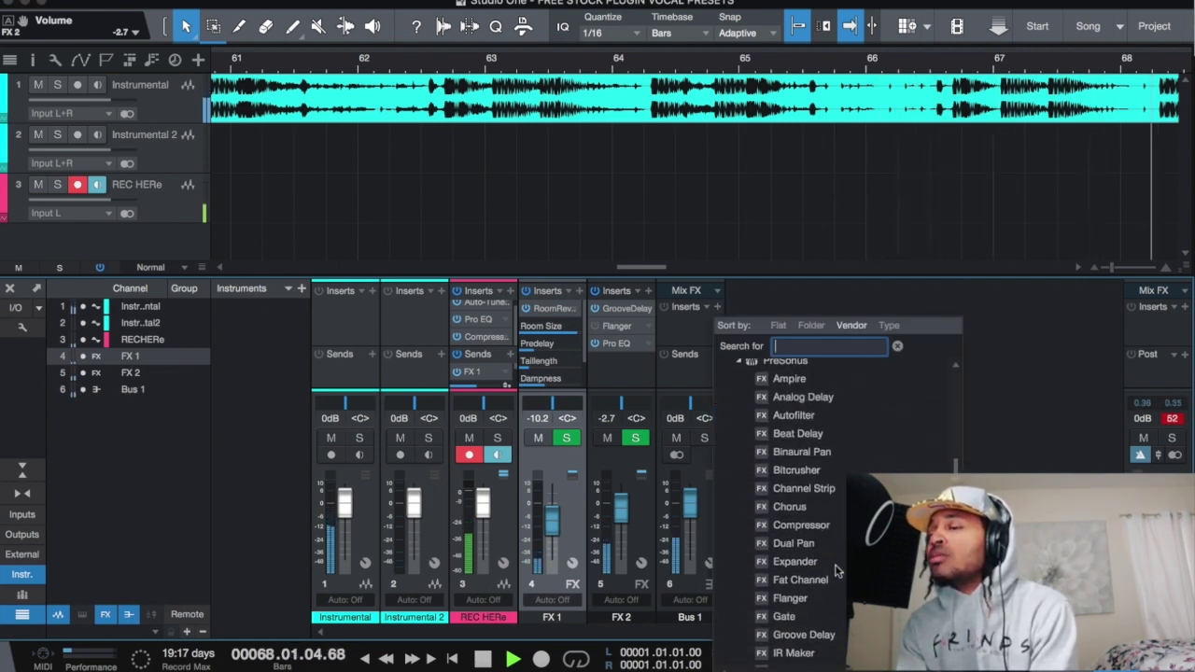
scroll(837, 570, down, 3)
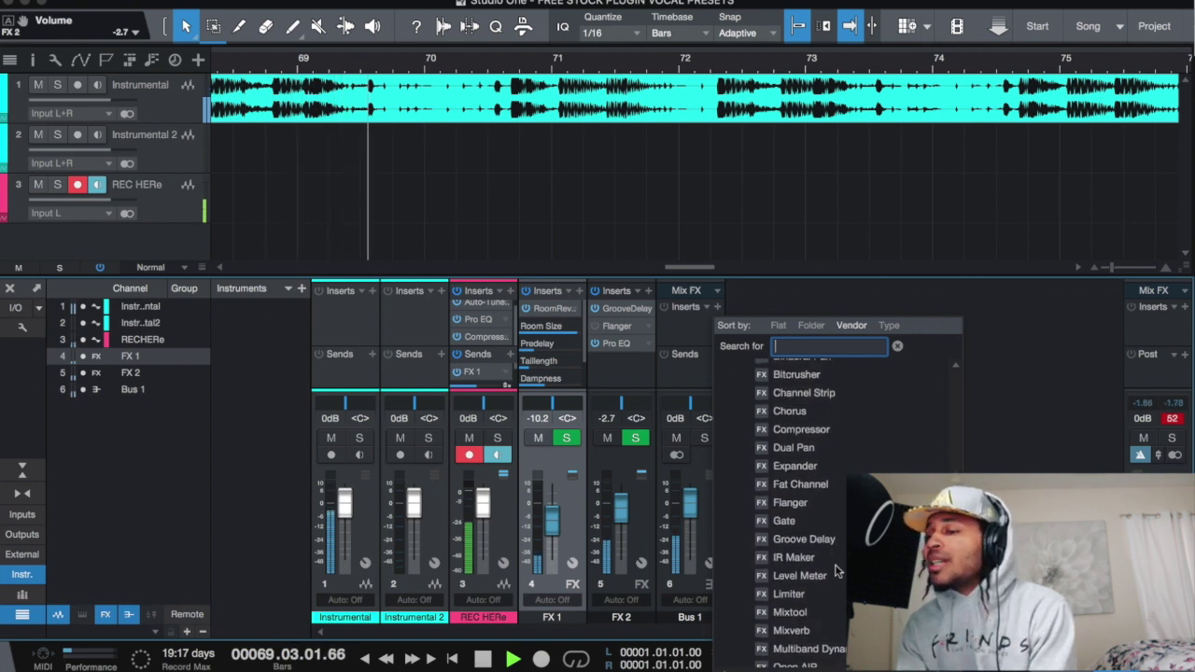
click(782, 486)
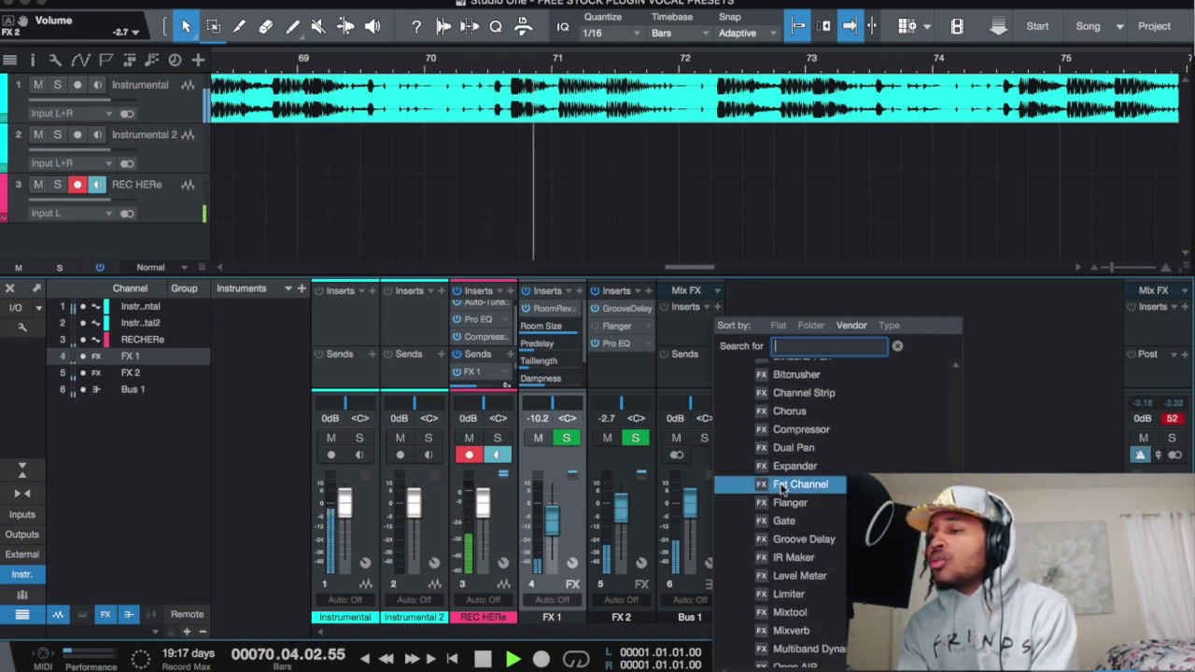
double_click(782, 487)
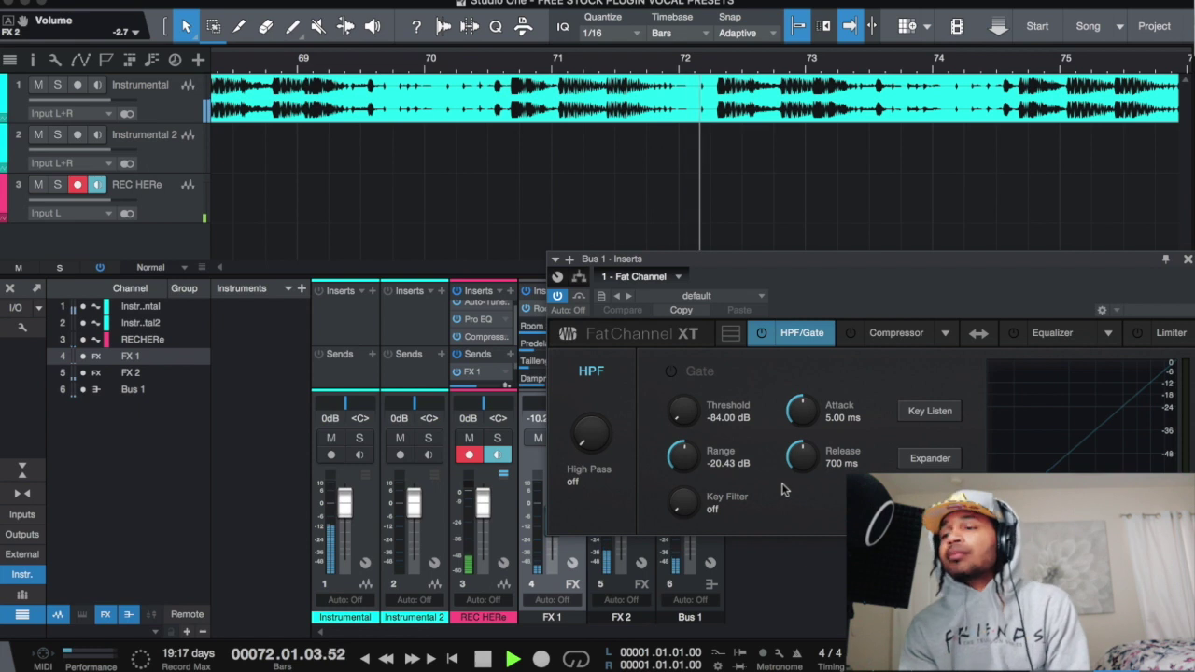
Show all Fat Channel sections, enable its equalizer, and cut LF by 15 dB at 106.3 Hz and HMF by 15 dB at 1.19 kHz.
drag(837, 260, 662, 257)
click(759, 416)
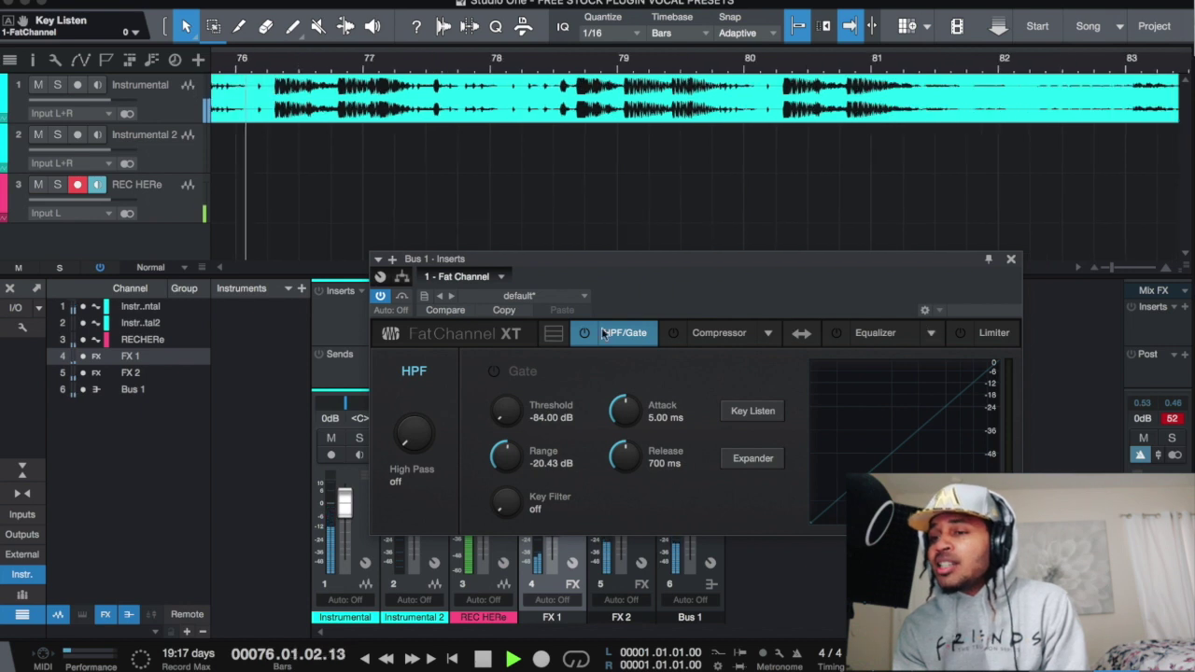
click(553, 337)
drag(701, 264, 658, 7)
click(362, 488)
drag(598, 538, 614, 586)
drag(773, 536, 730, 549)
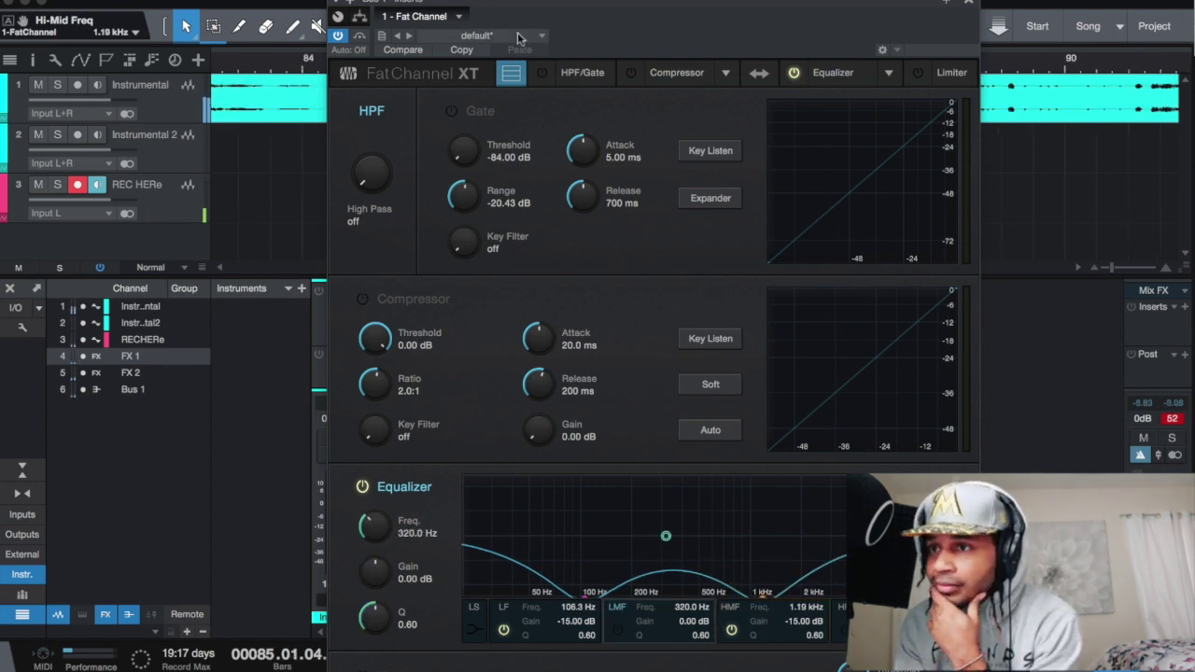
Load the Male 1 vocal preset into Bus 1's Fat Channel, close the plug-in and play the song from its beginning.
click(520, 35)
click(429, 274)
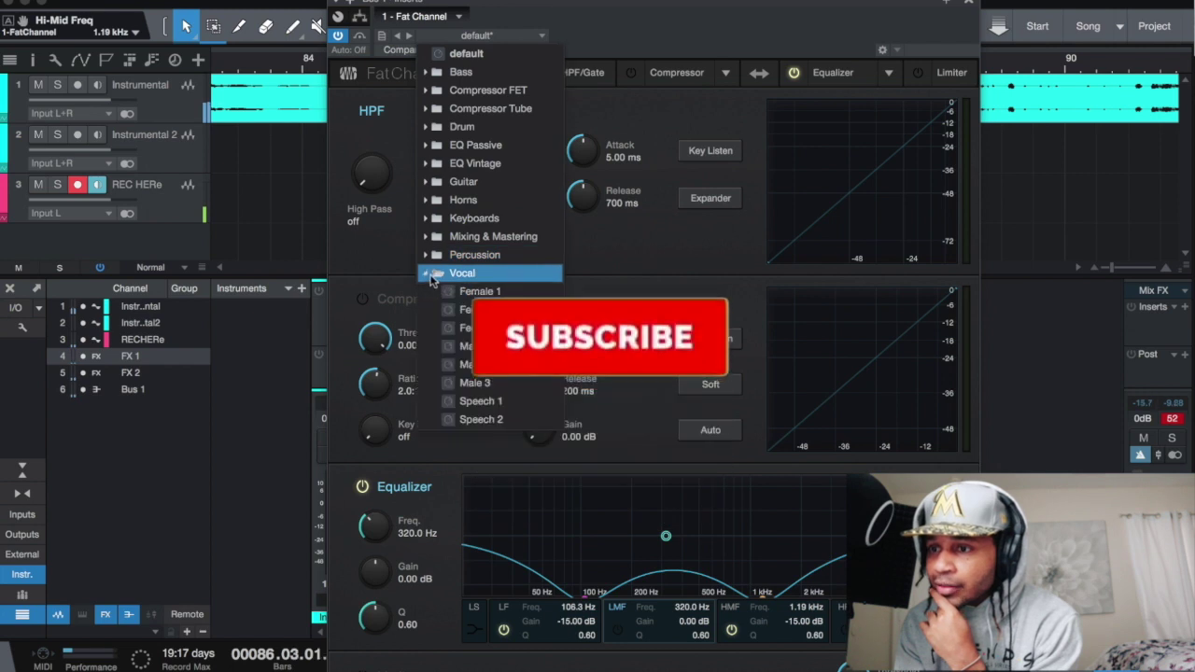
click(476, 346)
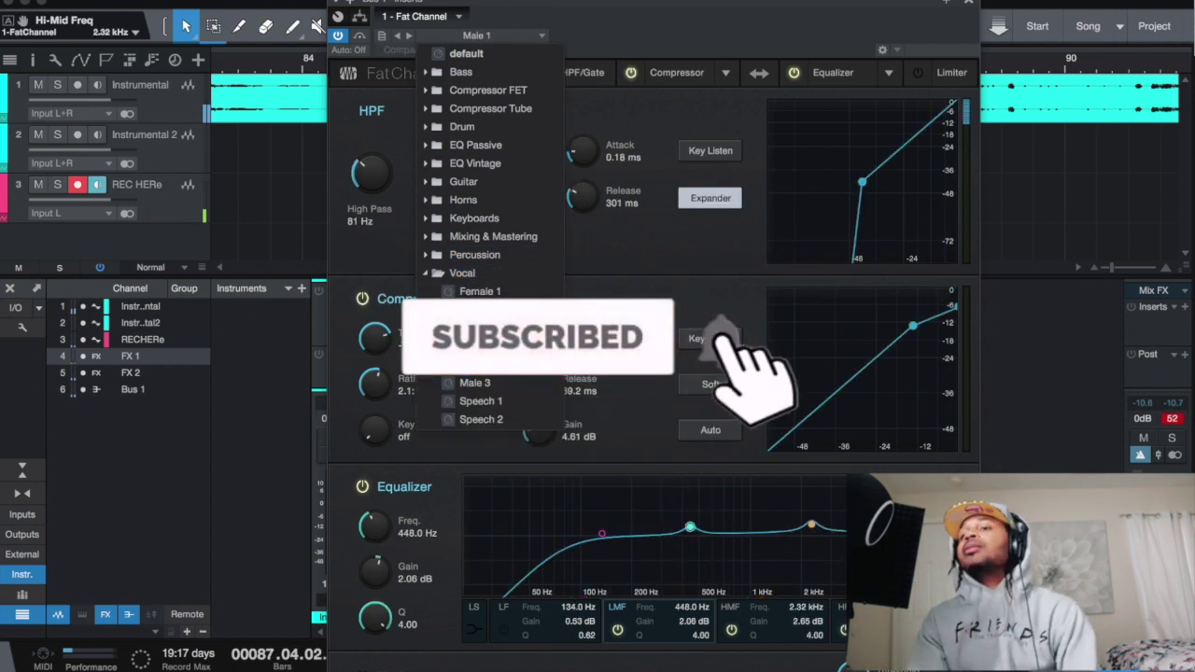
click(692, 117)
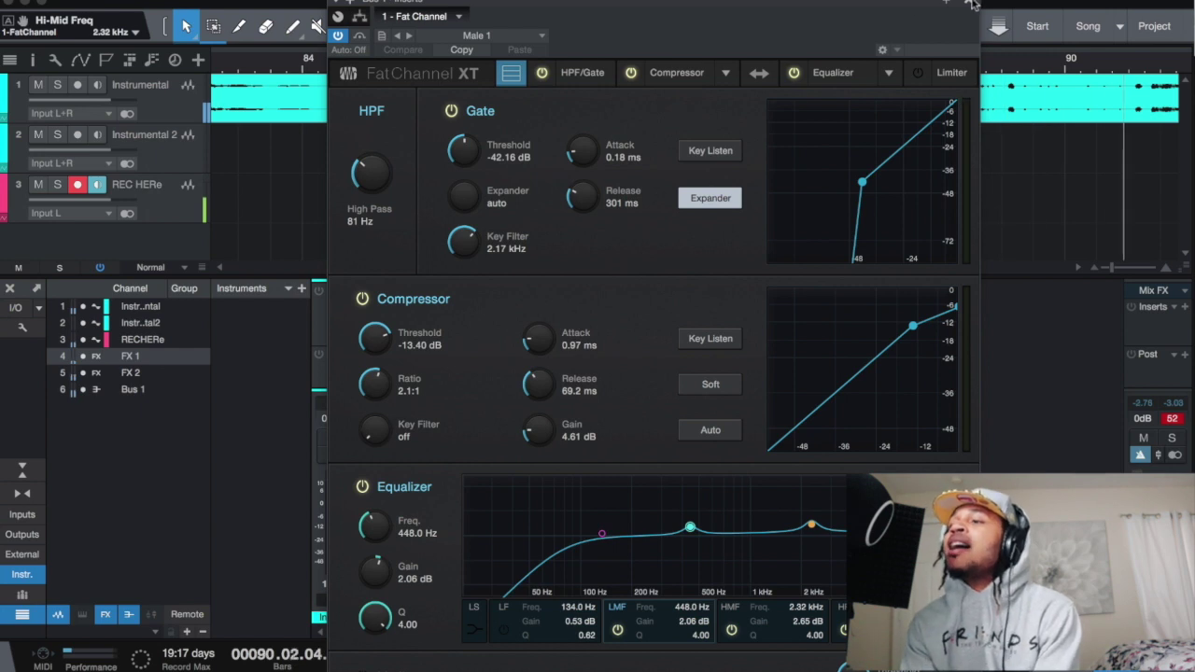
key(super+w)
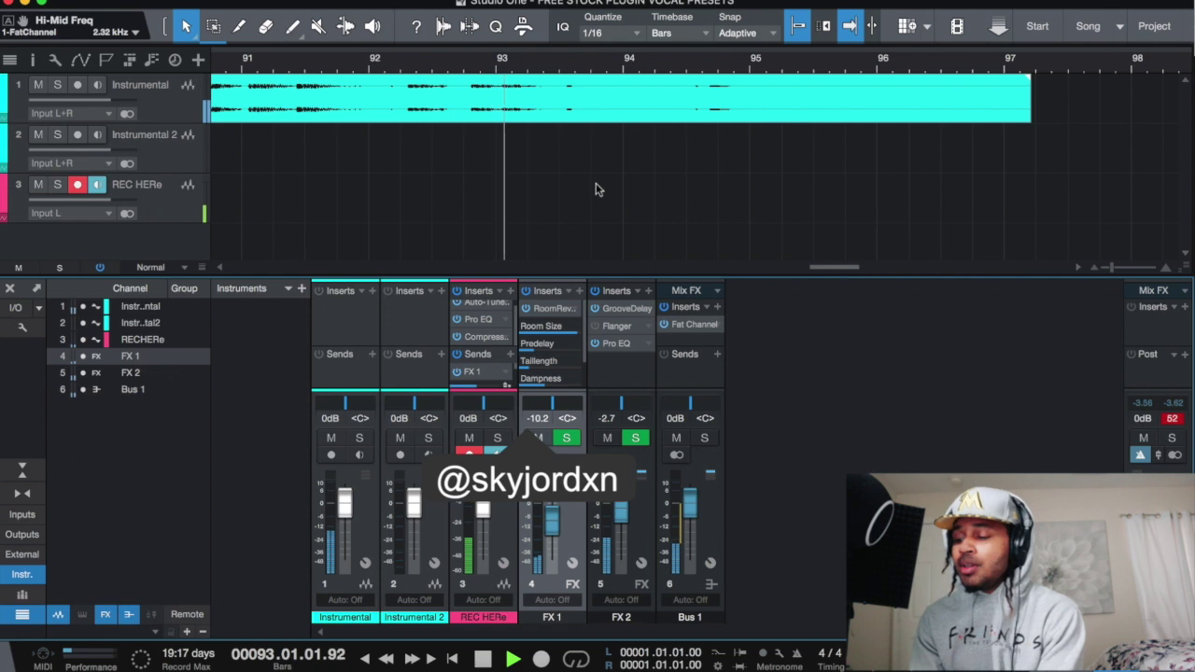
key(comma)
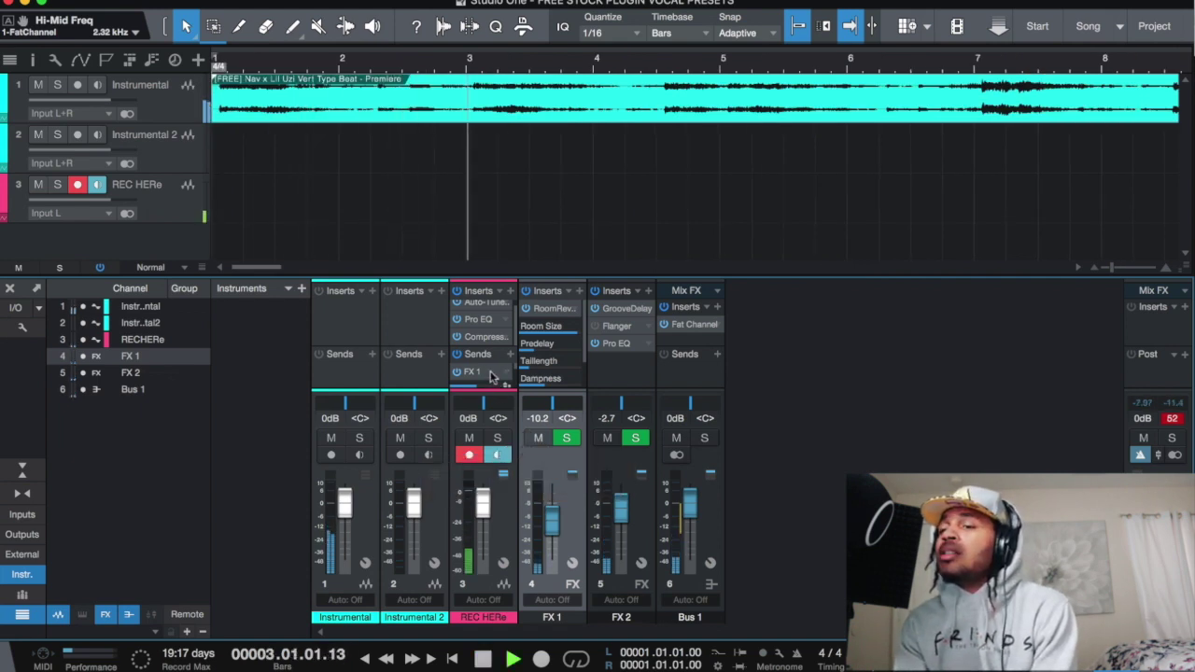
click(717, 307)
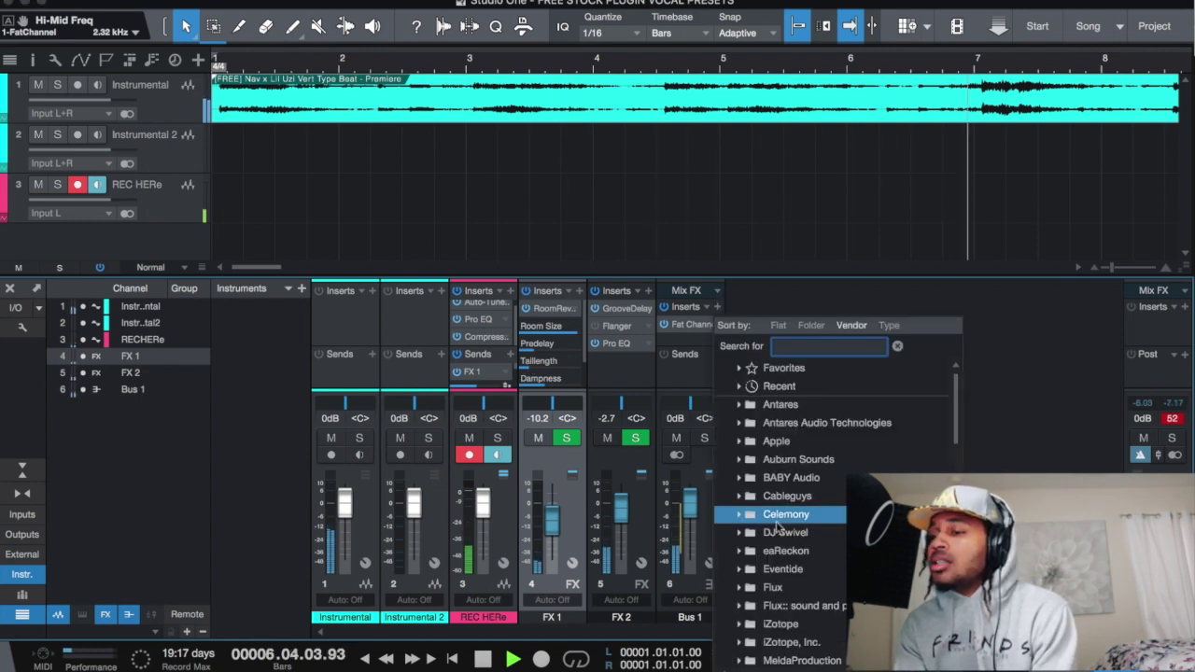
scroll(777, 523, down, 5)
scroll(778, 527, down, 3)
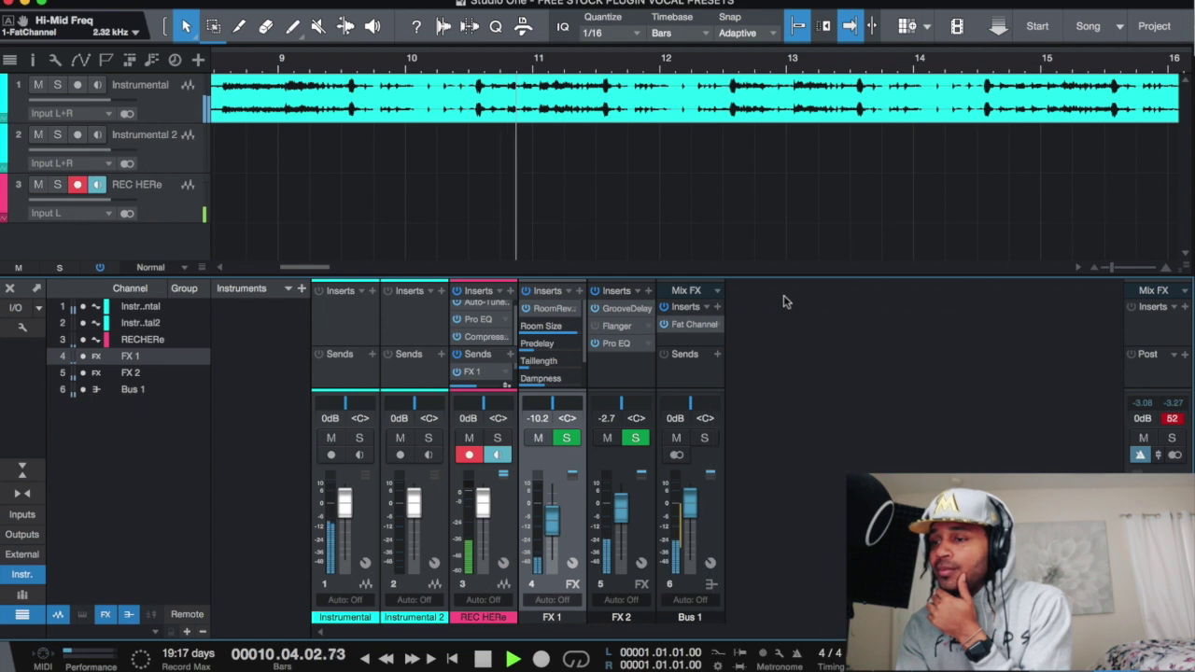
click(719, 296)
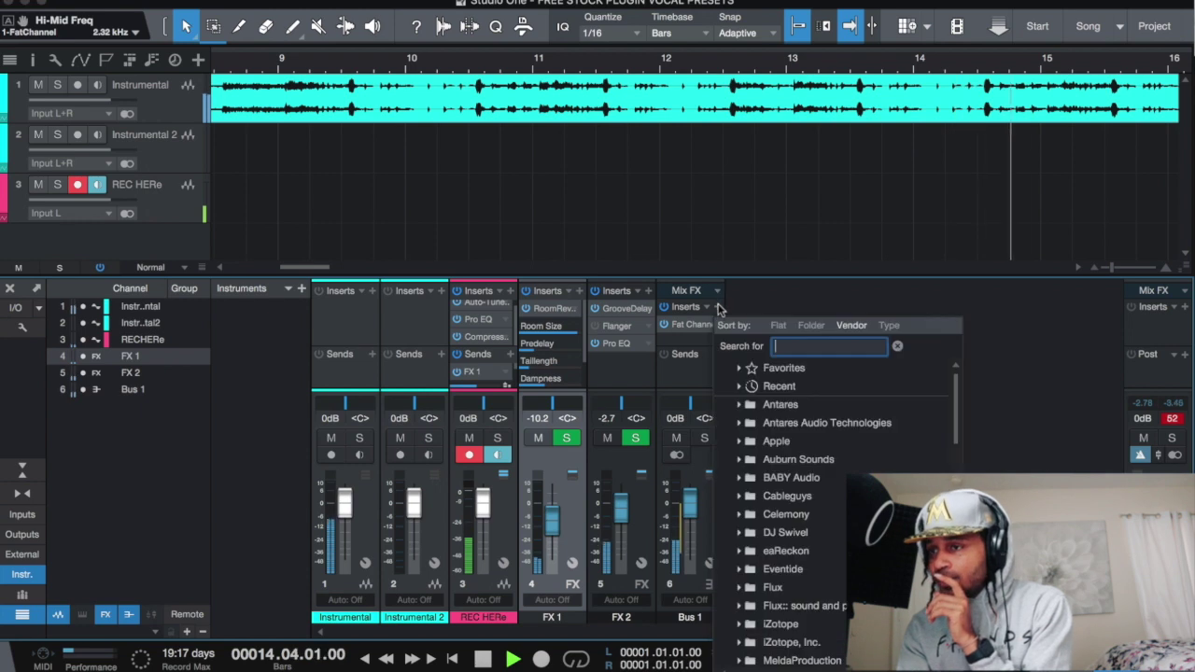
click(719, 296)
click(719, 296)
click(714, 351)
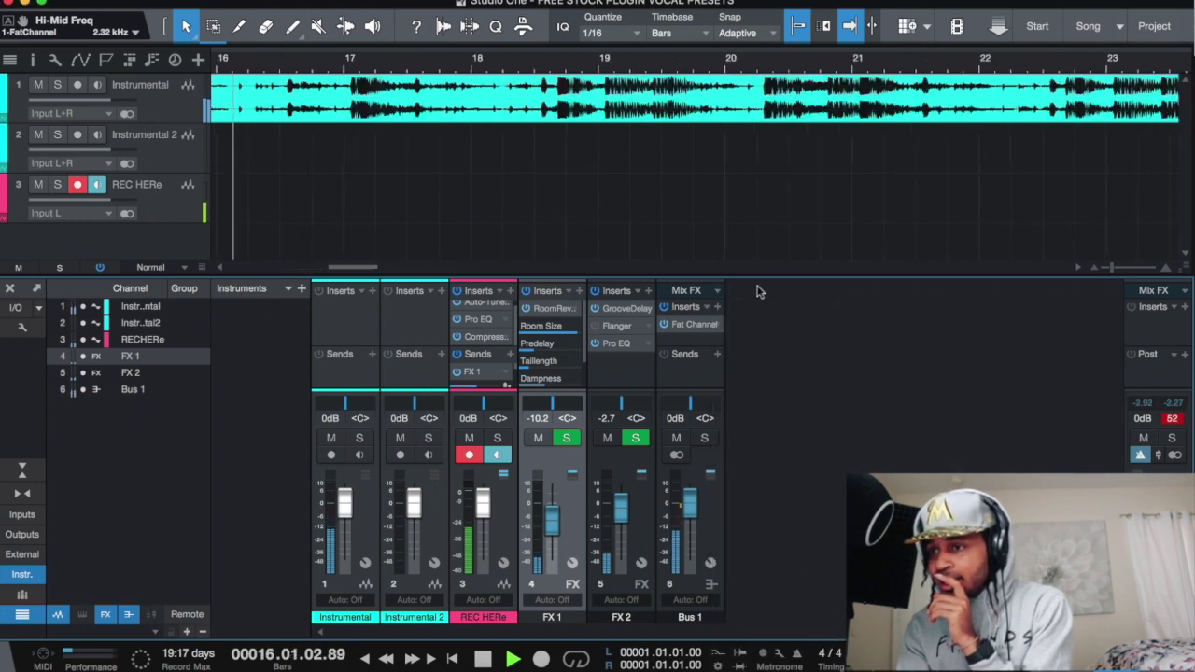
click(717, 354)
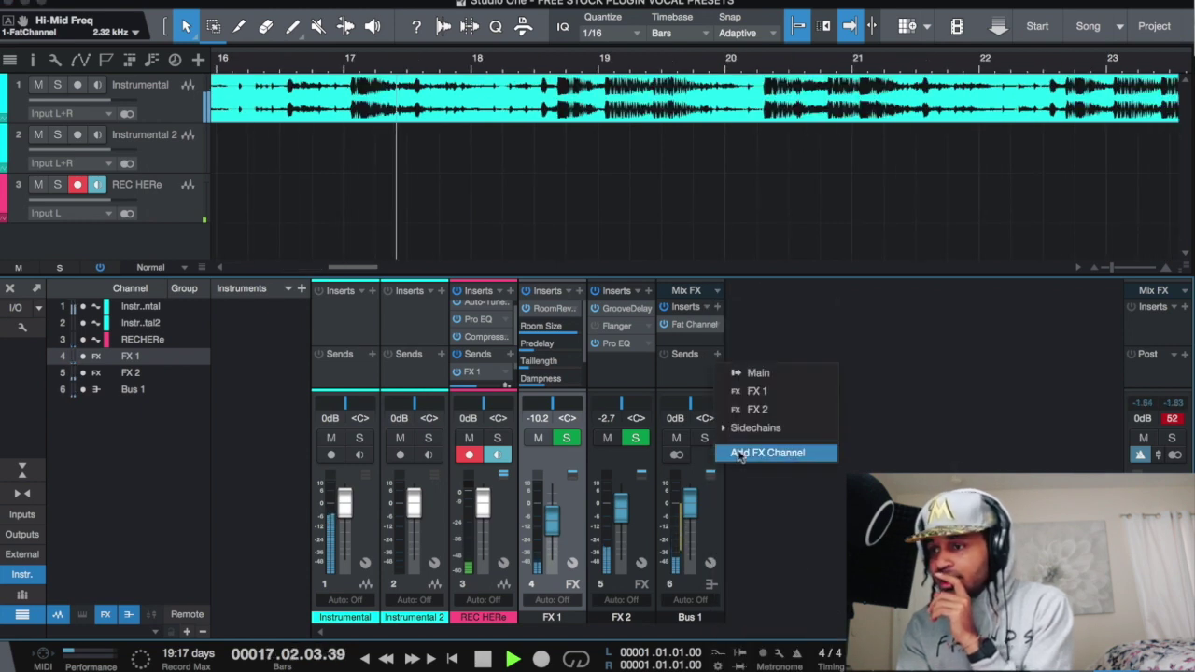
click(768, 319)
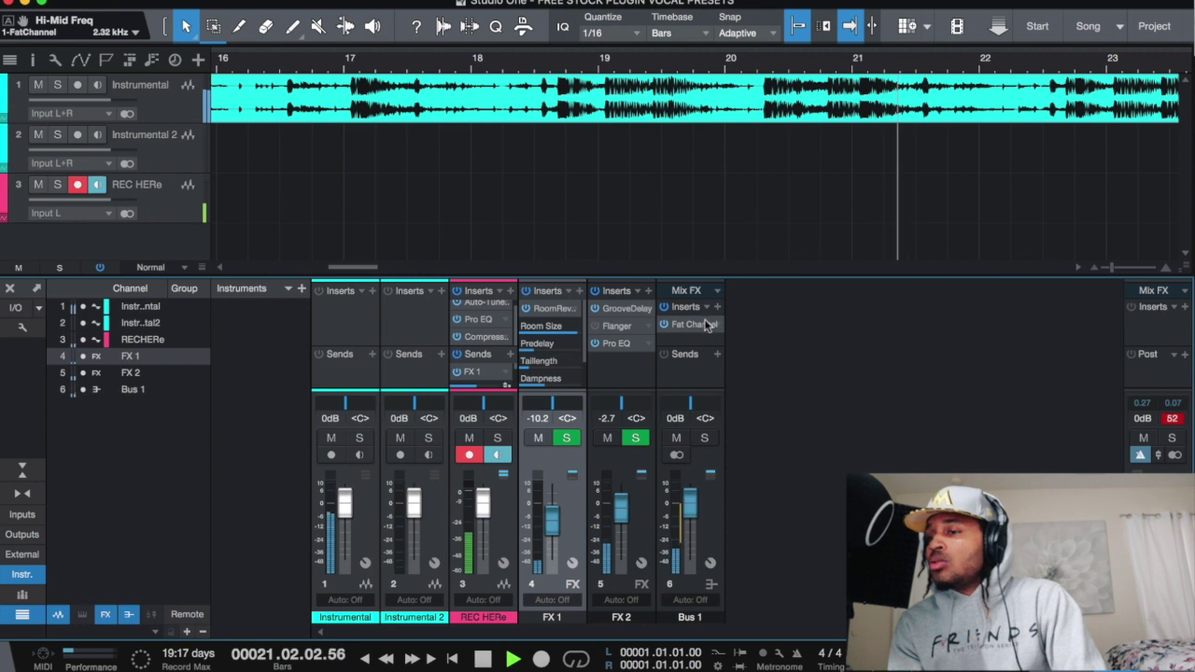
click(716, 291)
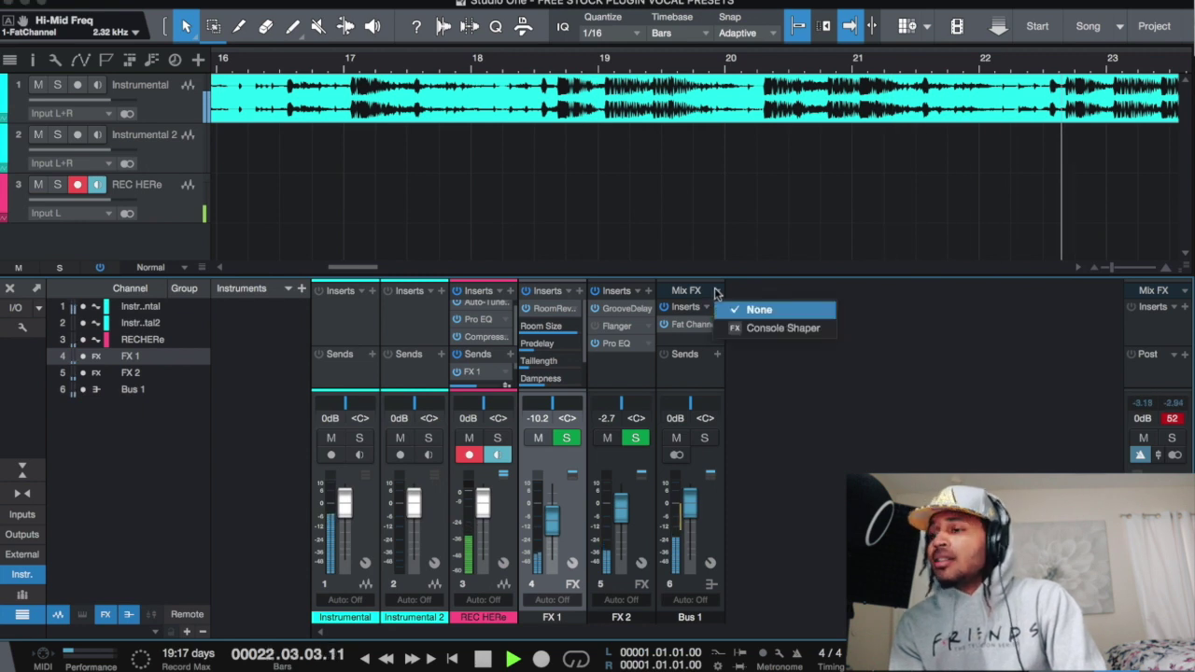
click(715, 377)
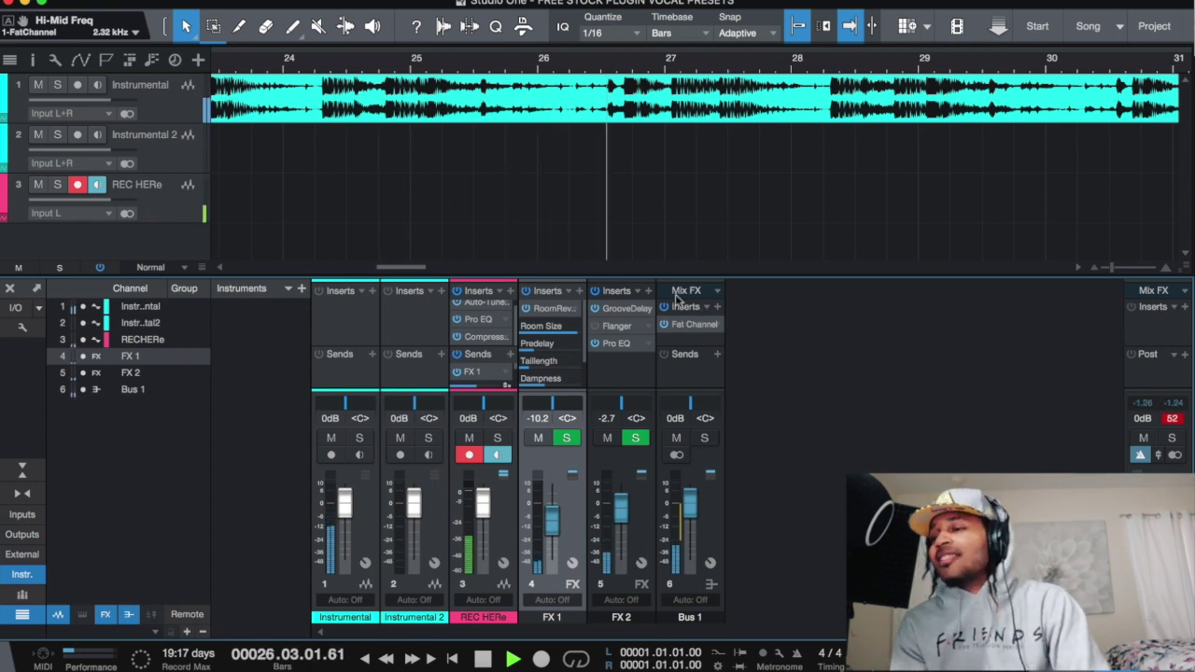
Add a send from Bus 1 to Main and remove it again.
click(717, 354)
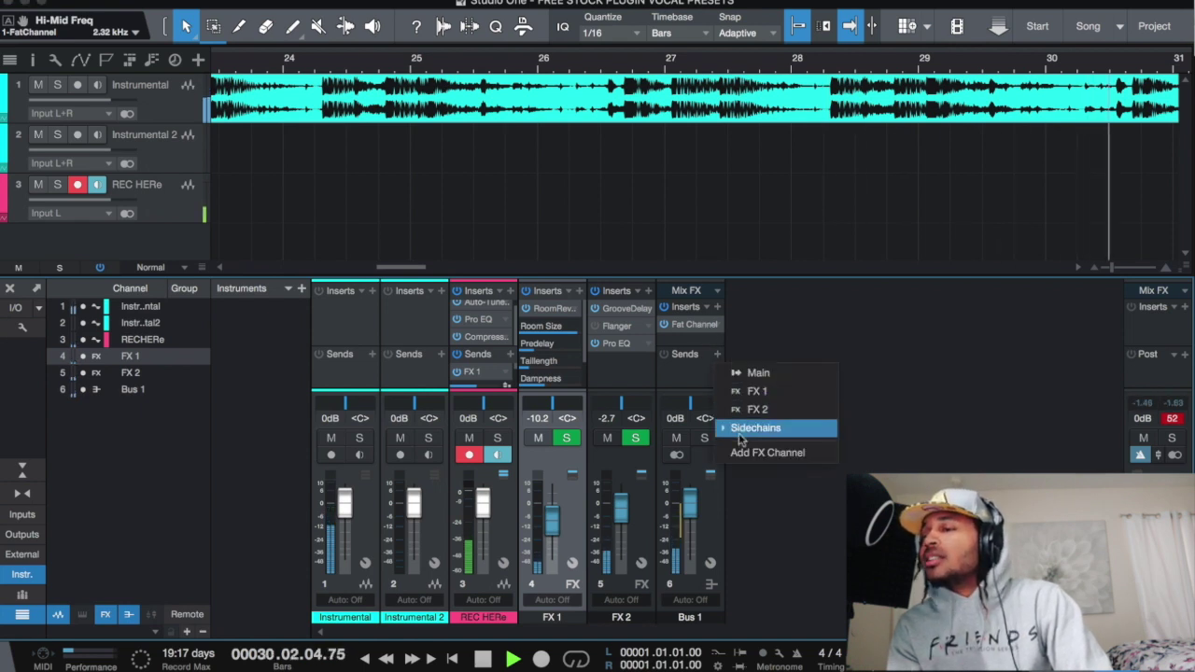
click(719, 372)
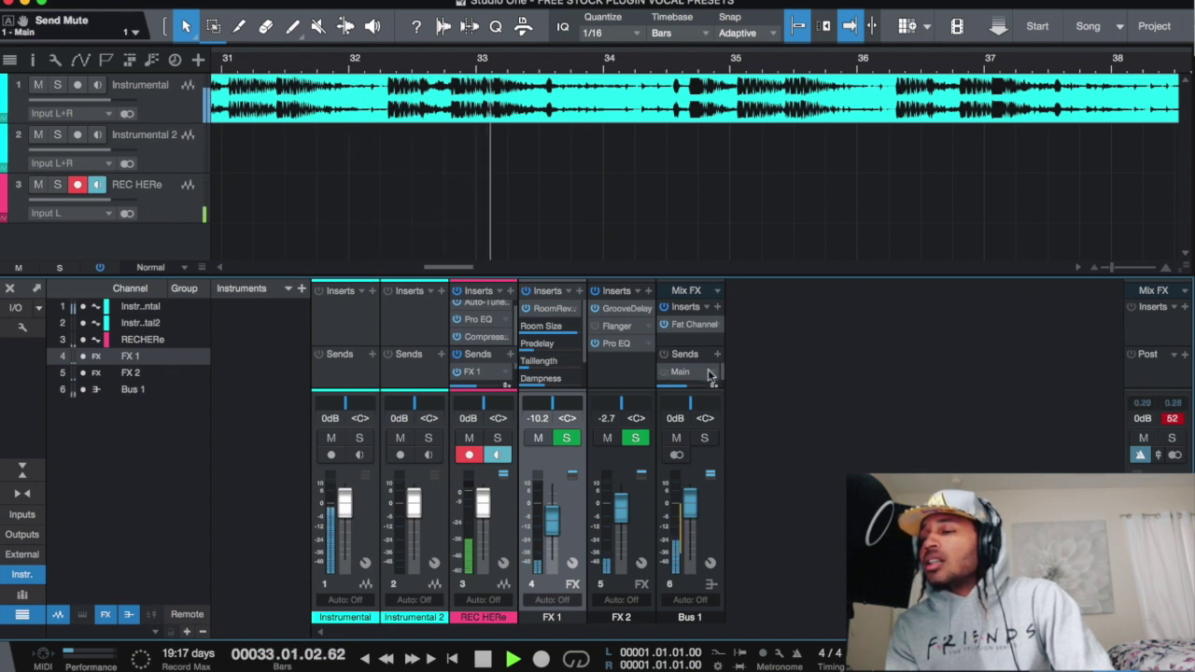
click(714, 373)
click(759, 496)
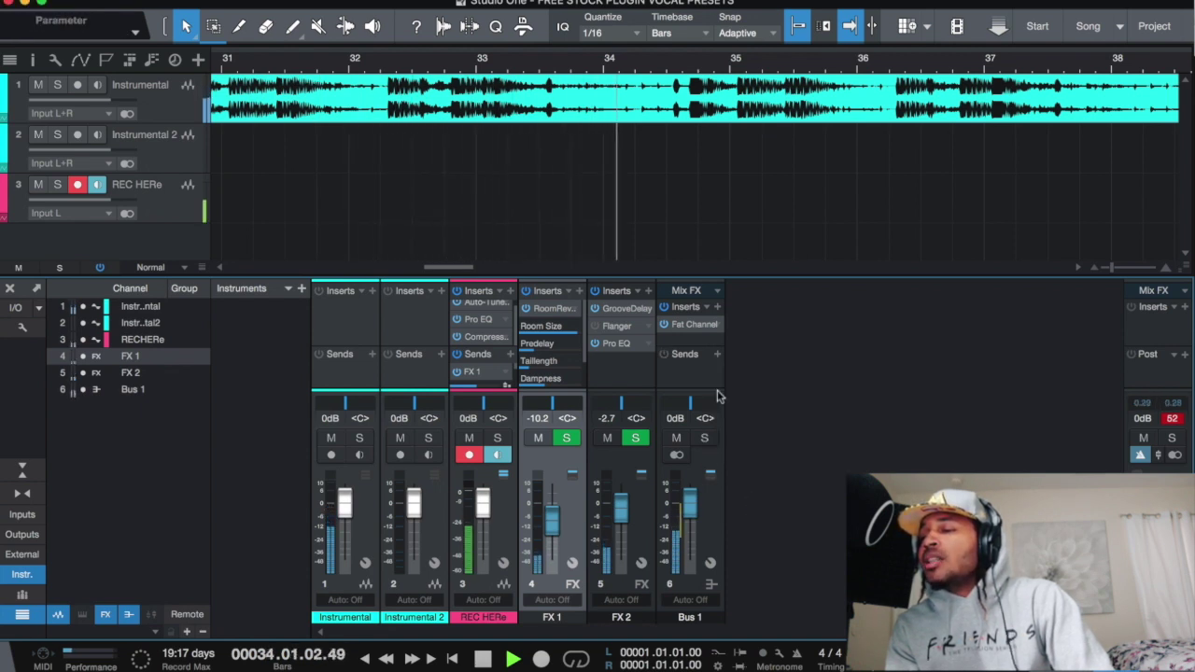
Apply the Console Shaper as the Mix FX on Bus 1.
click(717, 291)
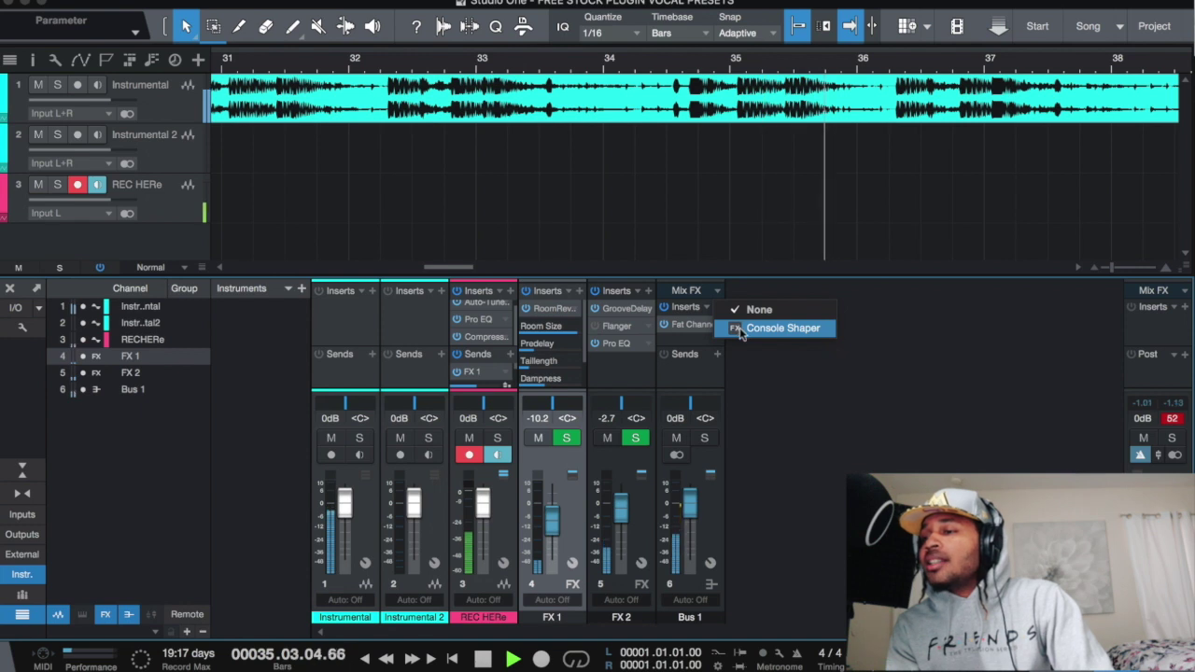
click(740, 329)
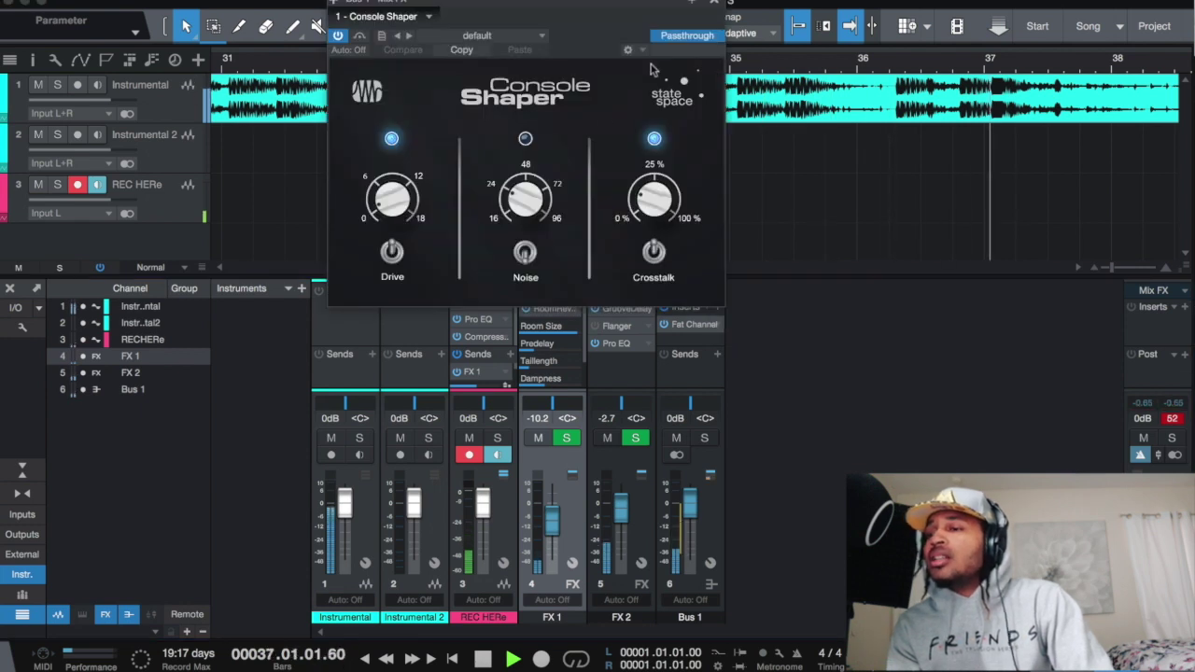
Close the Console Shaper and remove it from the Mix FX of Bus 1.
click(714, 2)
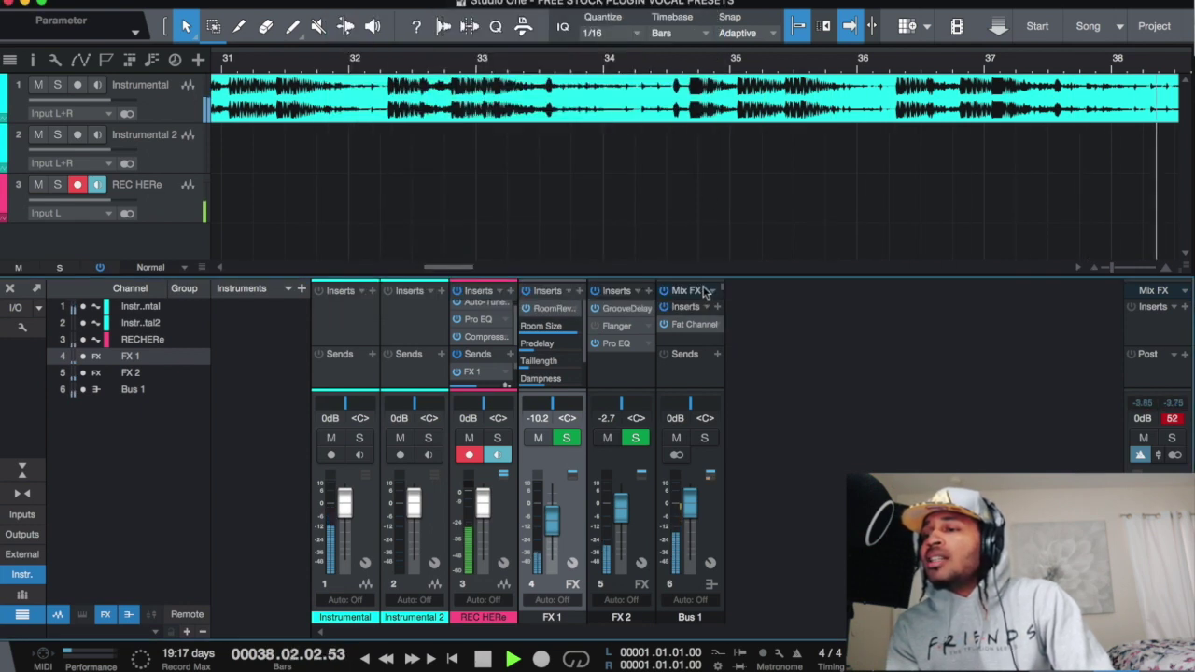
click(705, 292)
click(735, 309)
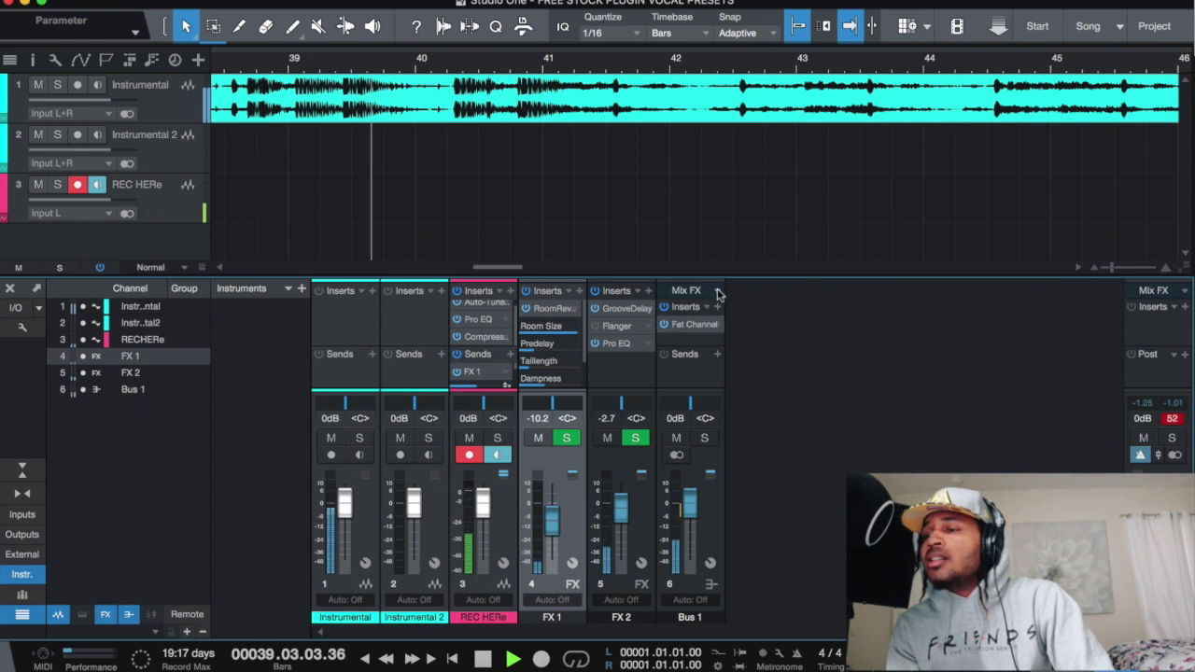
click(717, 292)
click(757, 371)
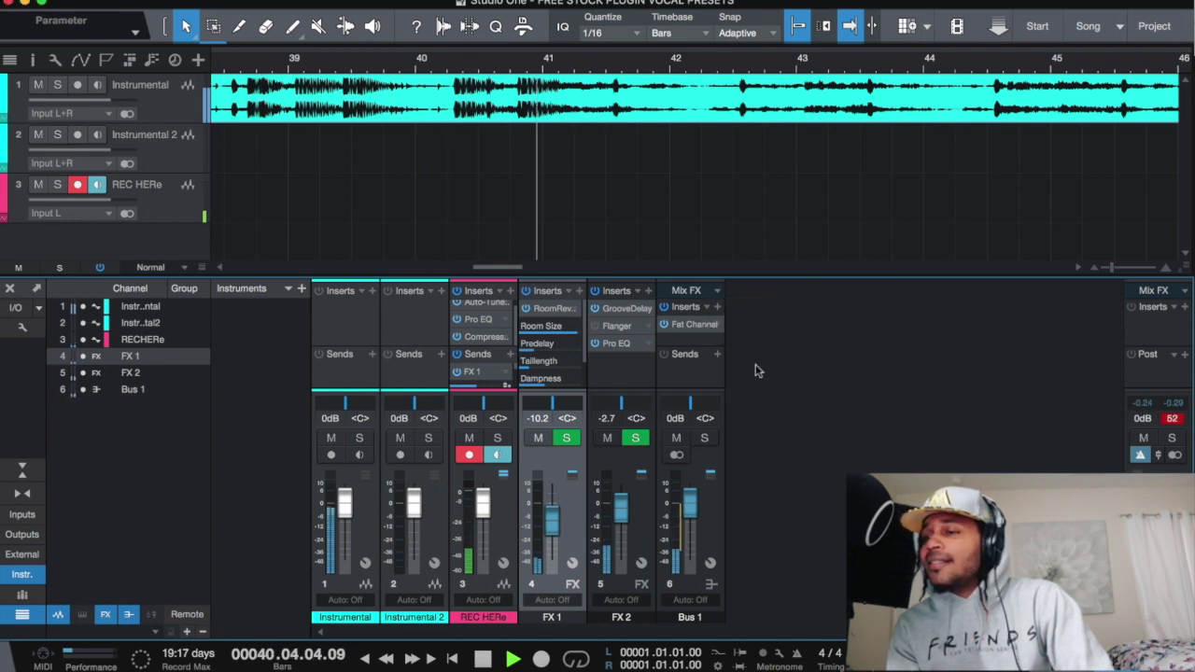
Add the RedlightDist effect as an insert after the Fat Channel on Bus 1.
click(709, 307)
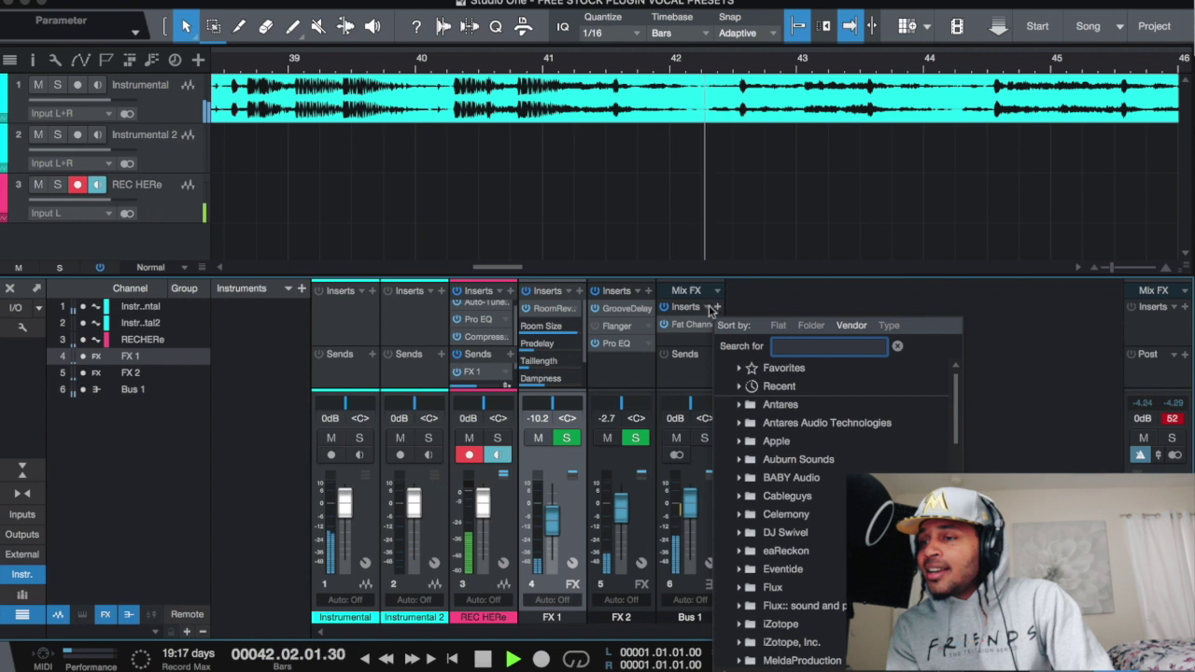
scroll(793, 551, down, 10)
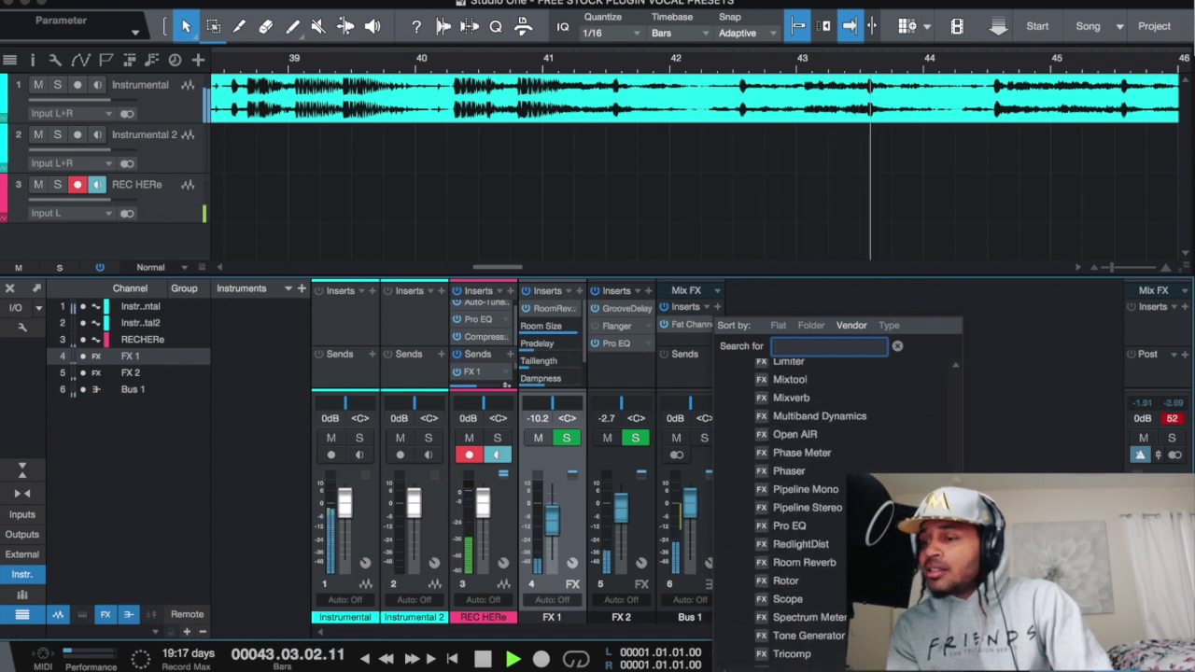
scroll(828, 560, down, 4)
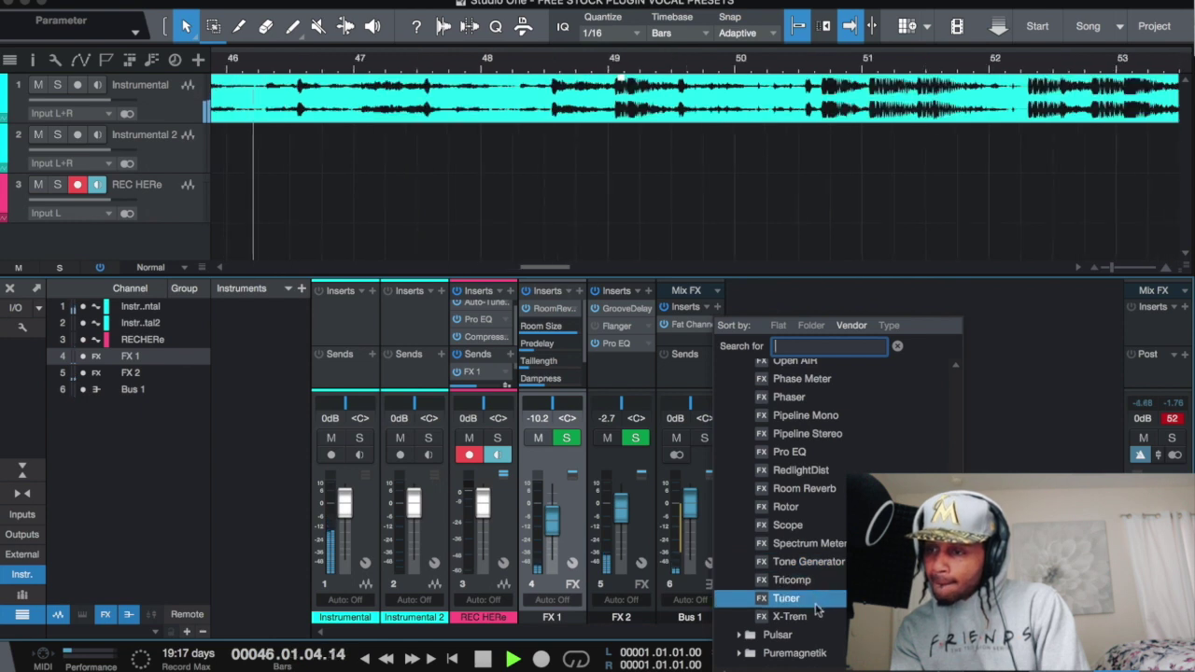
double_click(800, 470)
Reduce RedlightDist's Drive to 0.66, set Stages to 1 and lower the Mix.
drag(538, 219, 542, 273)
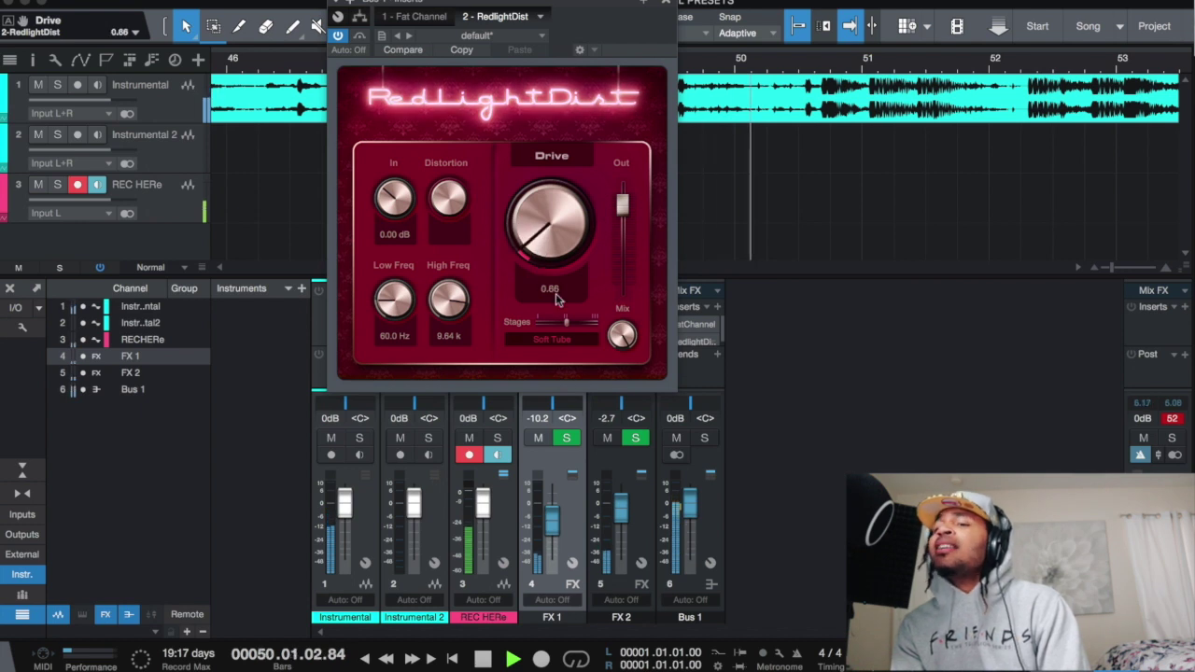
drag(570, 325, 540, 323)
drag(628, 337, 624, 439)
click(632, 439)
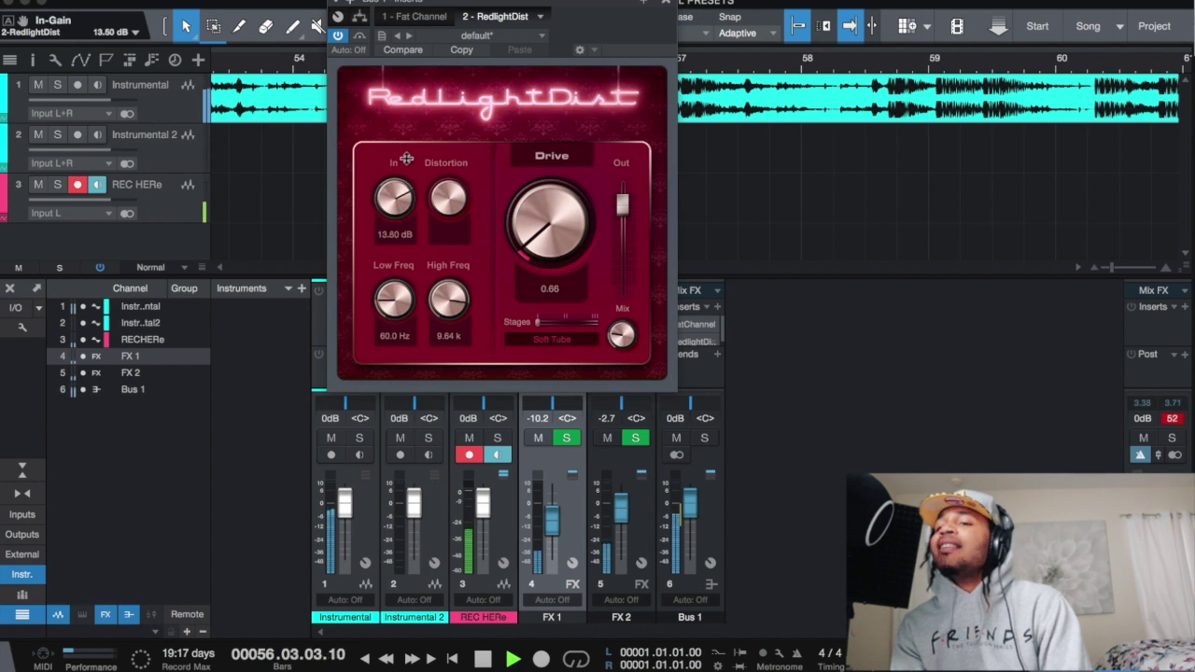
Set RedlightDist's input gain to 4.50 dB, Low Freq to 171 Hz and High Freq to 6.10 kHz, and close the plug-in.
drag(392, 294, 443, 319)
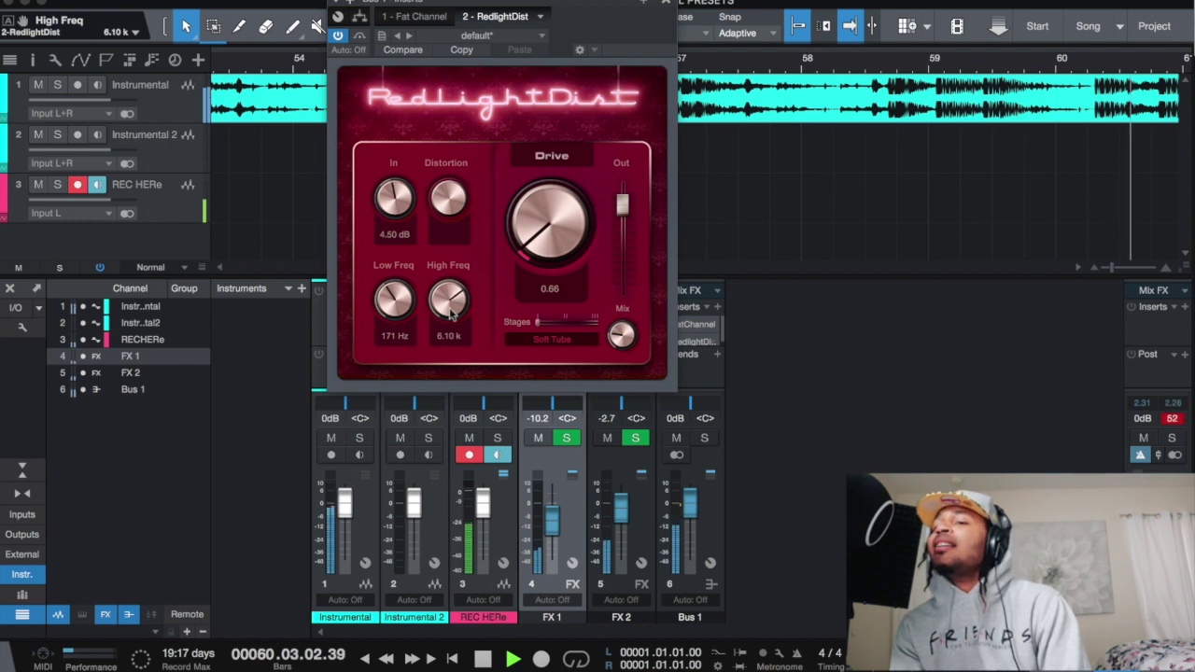
click(665, 3)
scroll(719, 327, down, 1)
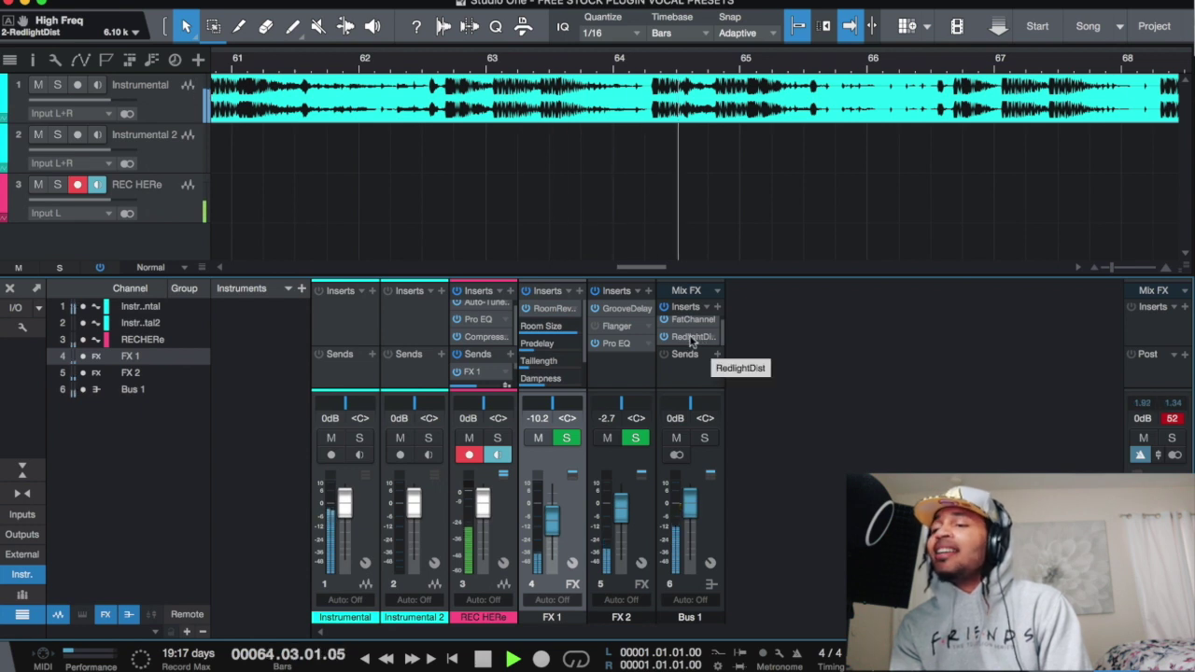
Reopen RedlightDist on Bus 1, reduce its output gain to 1.04 dB and close it.
click(690, 342)
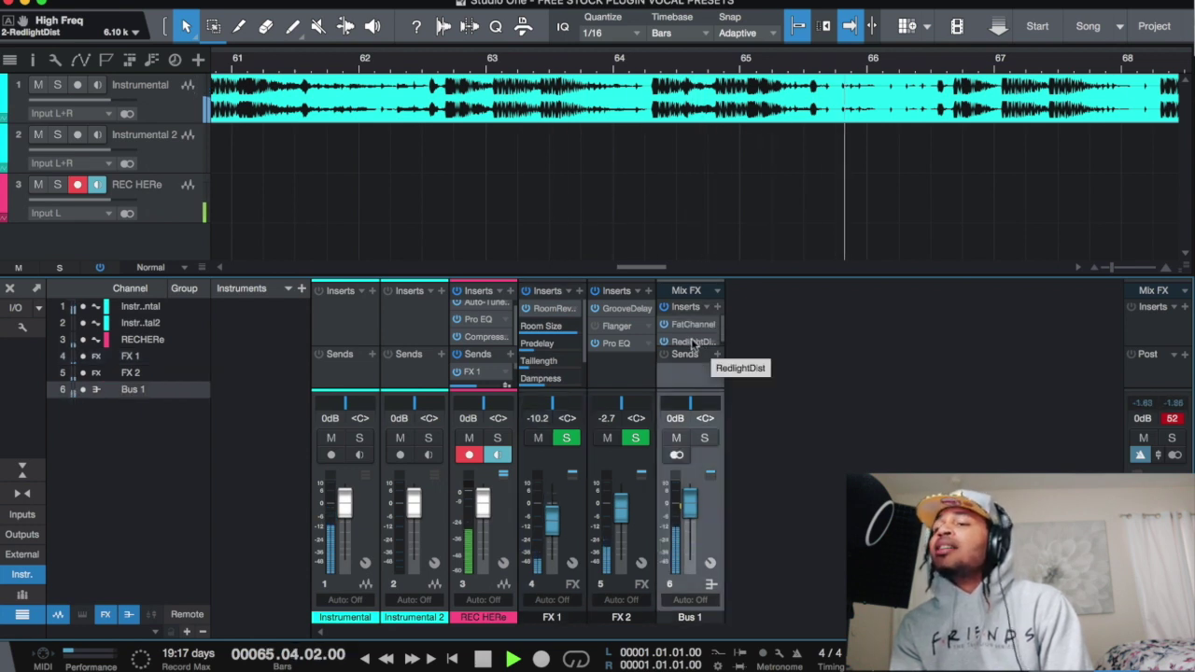
double_click(693, 343)
drag(620, 207, 620, 217)
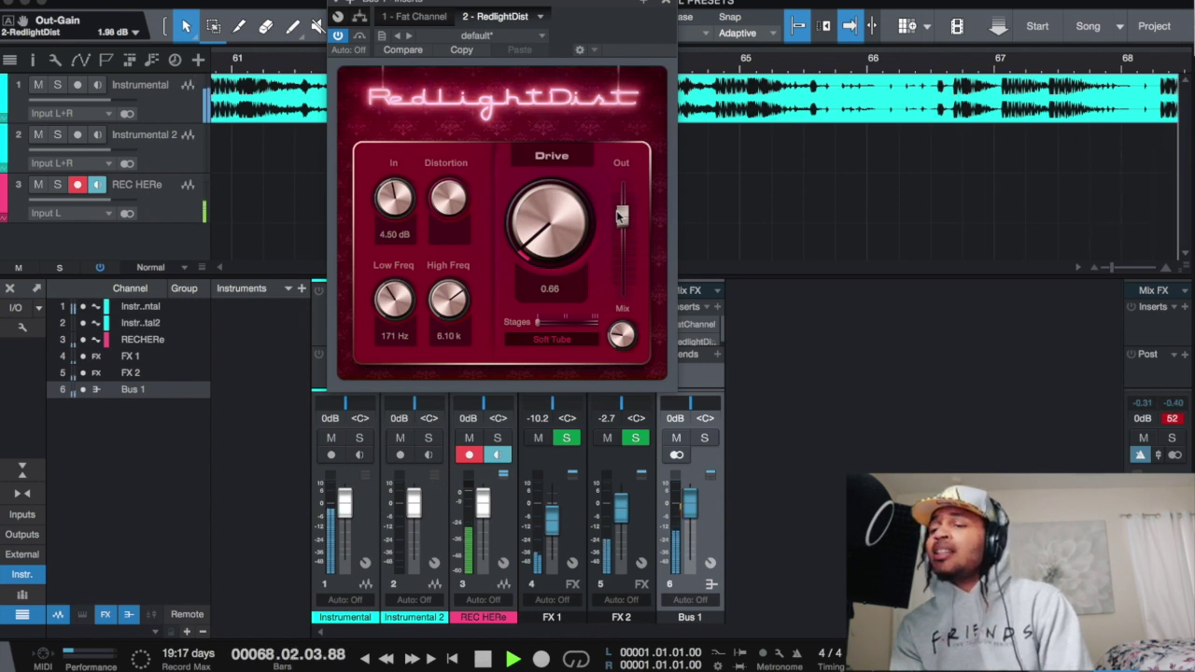
drag(620, 215, 621, 219)
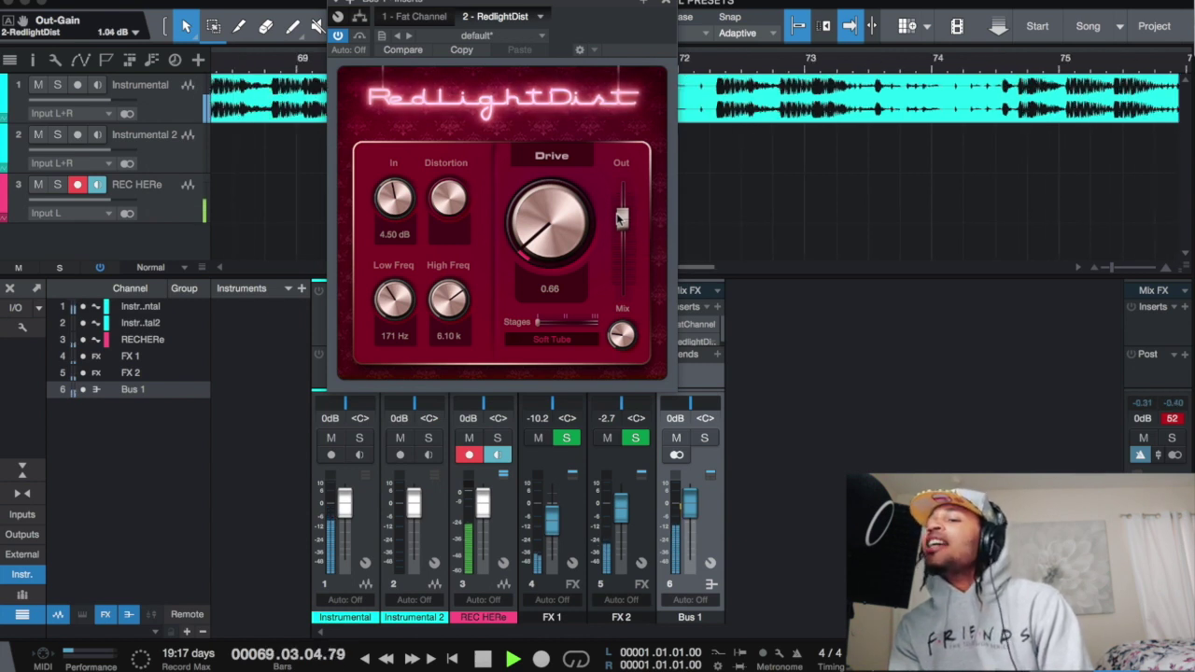
click(665, 3)
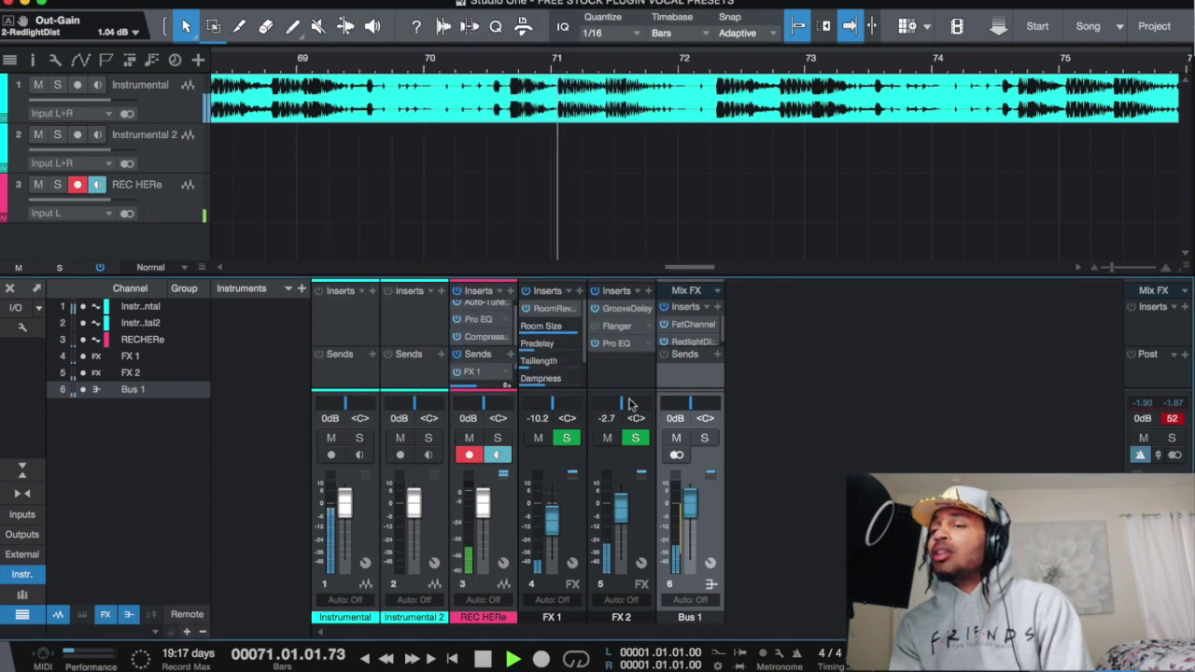
Reopen RedlightDist and try a Drive of 3.80 with 2 stages and the Transistor distortion type.
click(690, 343)
drag(551, 220, 566, 342)
click(564, 342)
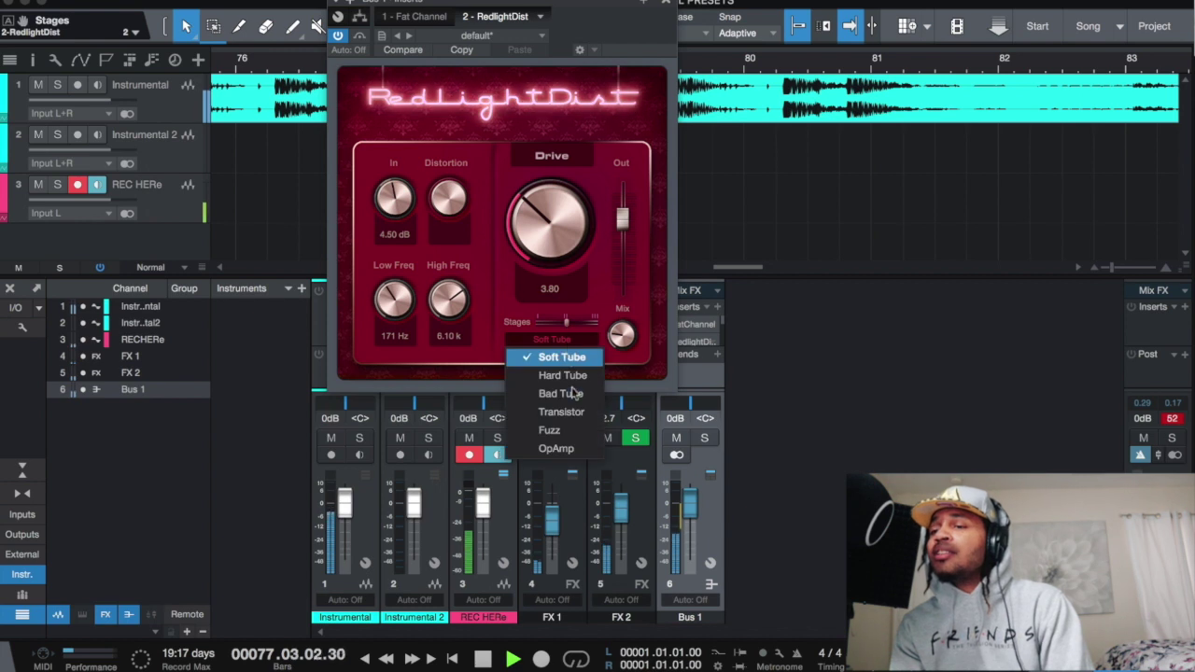
click(579, 412)
Switch RedlightDist to the Fuzz type with 1 stage and a Drive of 3.14, and close the plug-in.
click(566, 342)
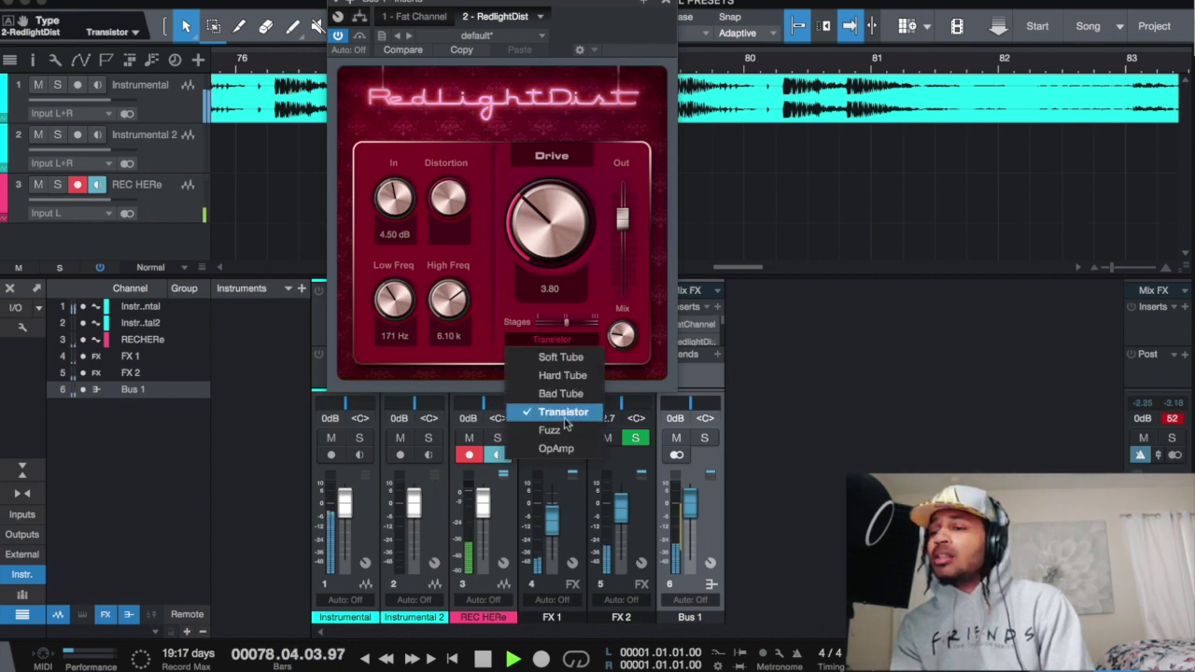
click(560, 428)
mouse_move(560, 248)
mouse_down()
mouse_move(560, 219)
mouse_move(560, 266)
mouse_move(560, 245)
mouse_up()
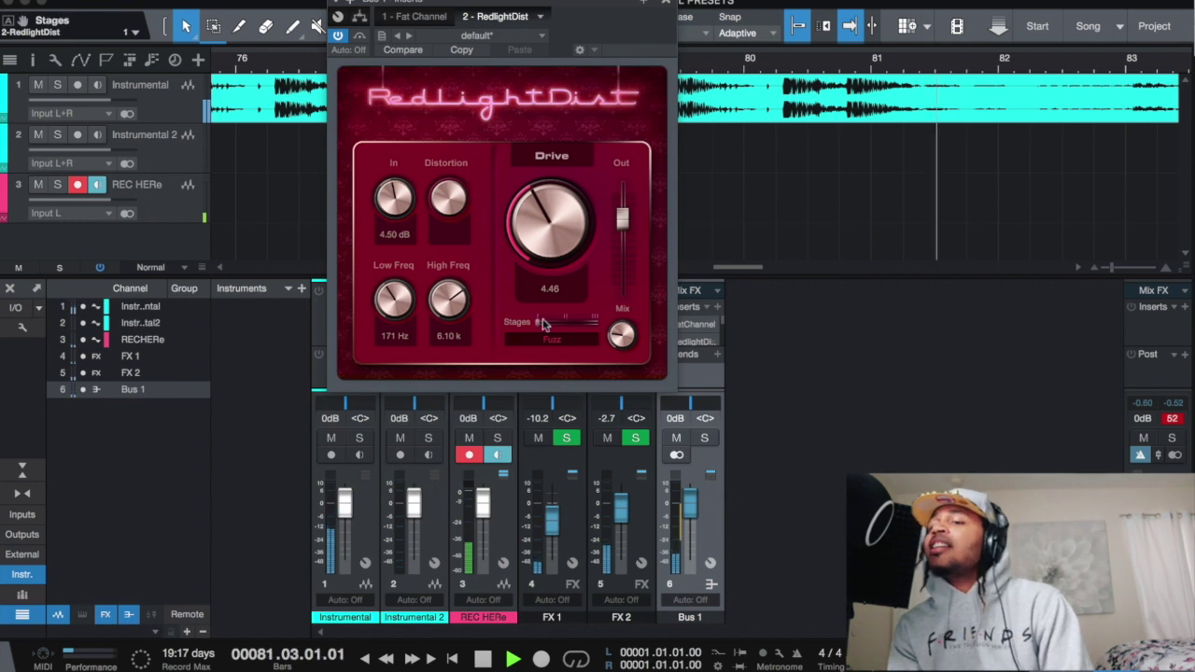
drag(564, 221, 564, 252)
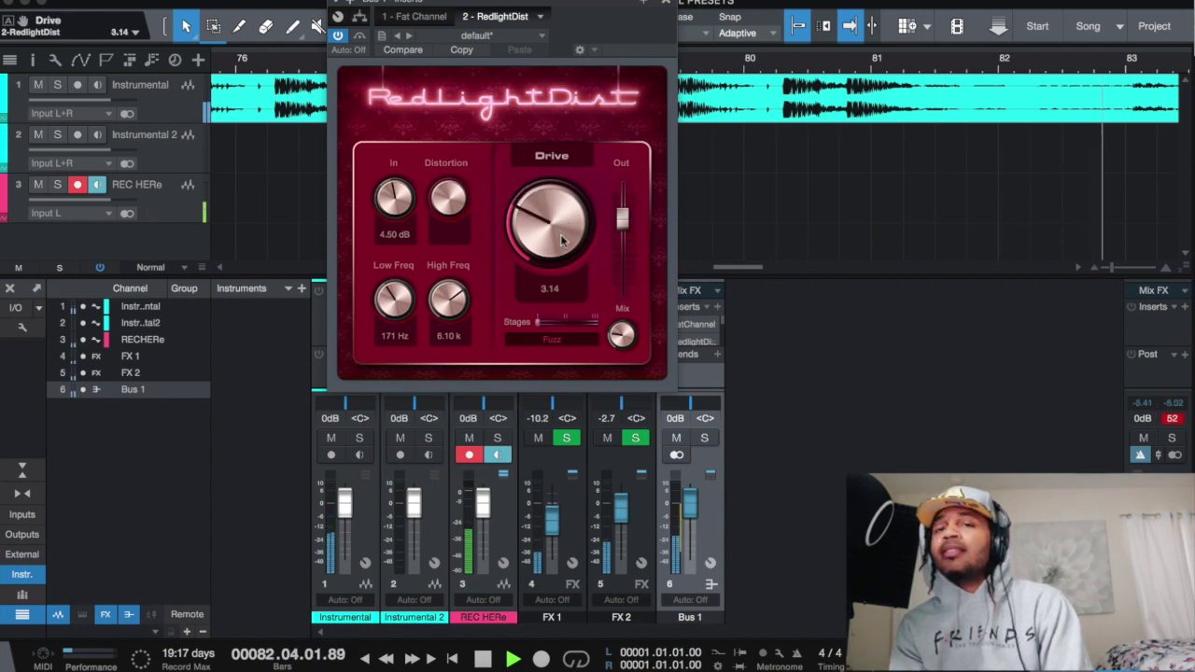
click(665, 2)
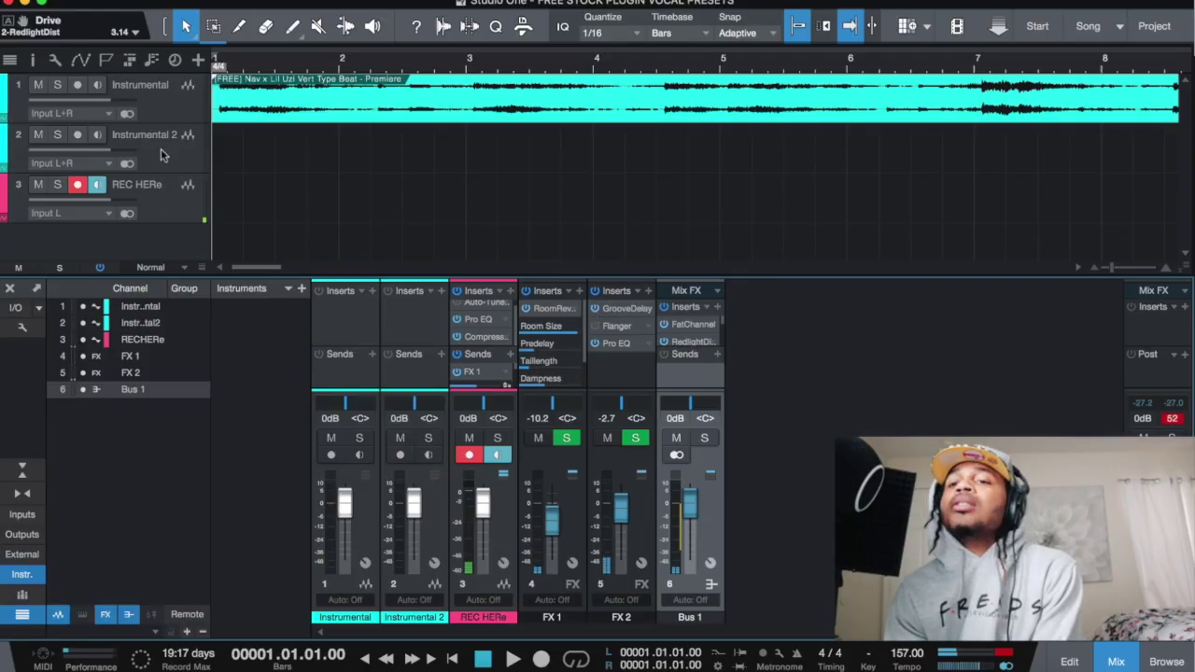
Duplicate the REC HERe track and rename the copy VOX A.
right_click(160, 213)
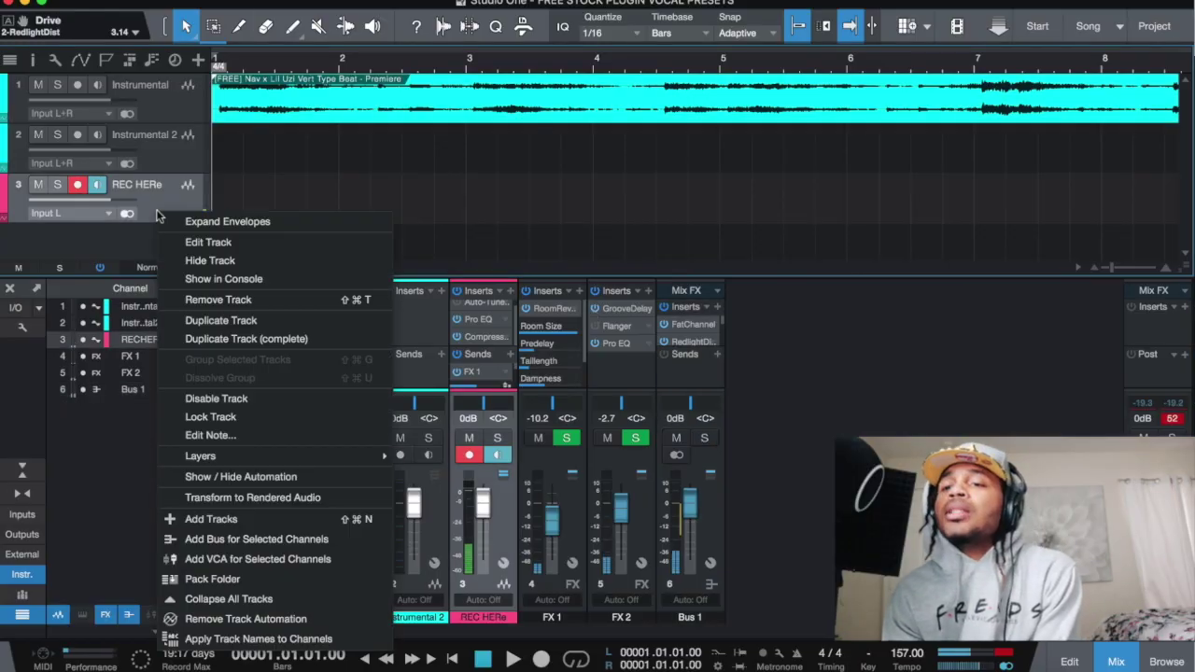
click(222, 321)
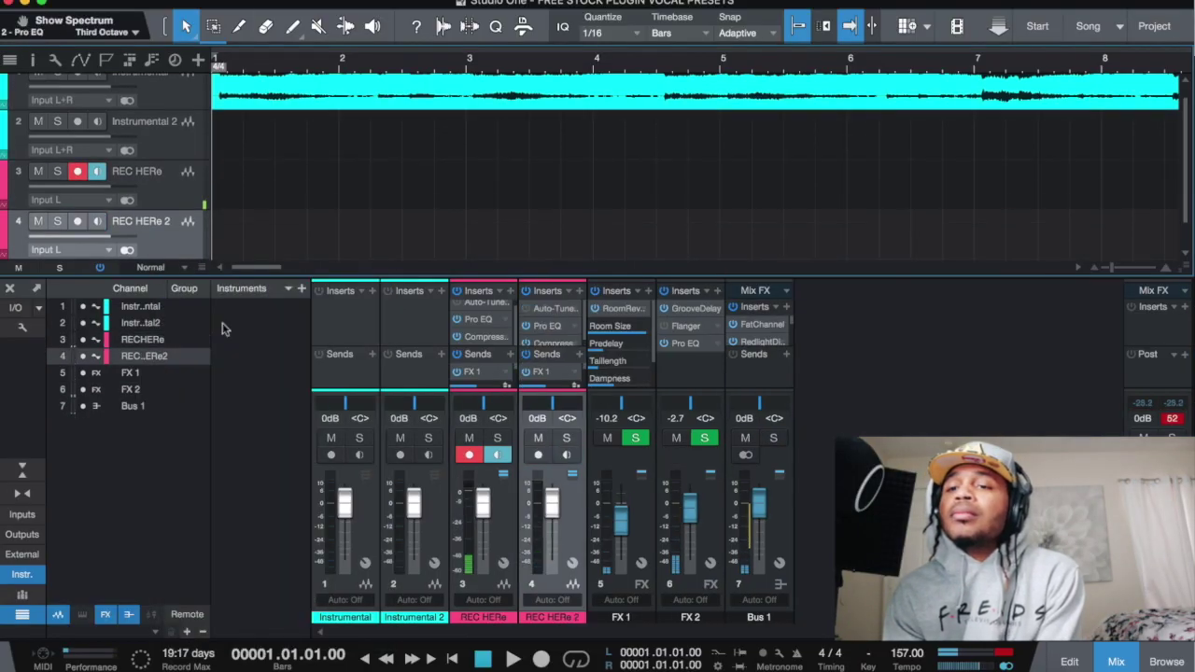
double_click(140, 222)
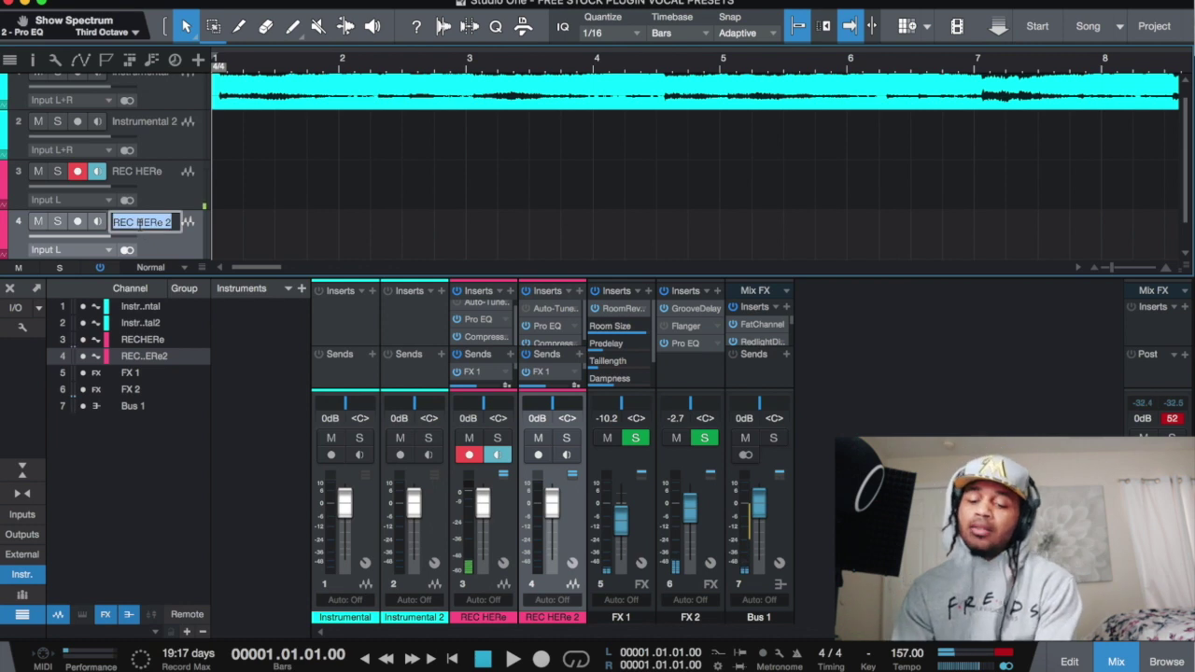
text(VOX A)
key(Return)
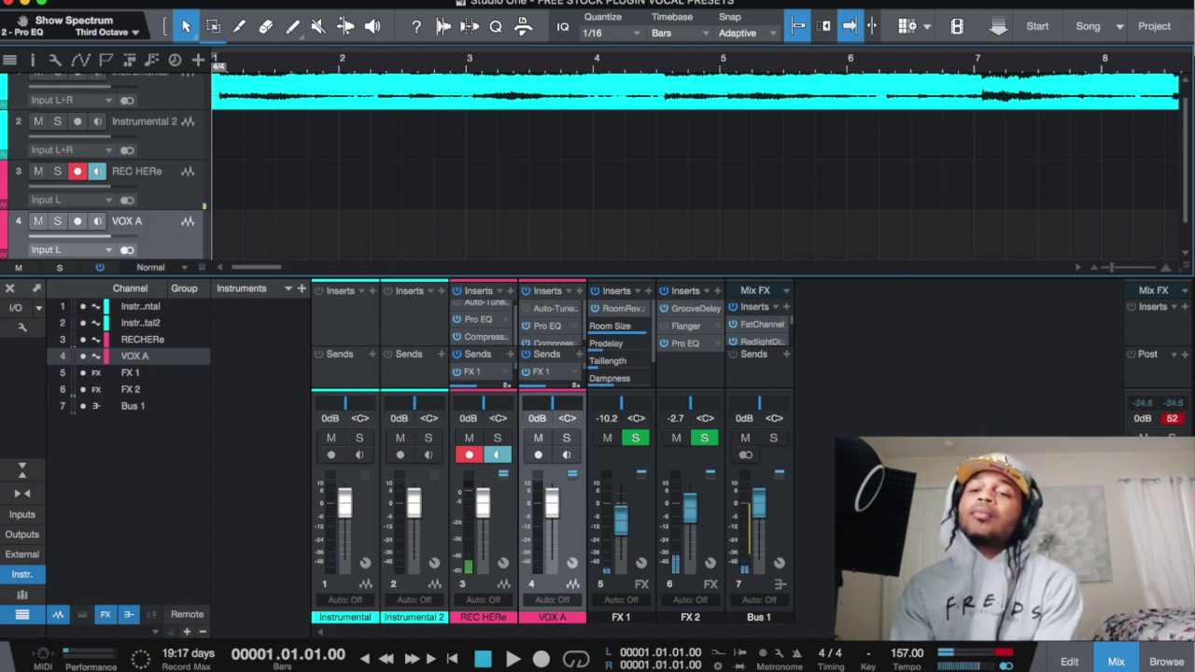
Colour the VOX A track blue.
click(4, 231)
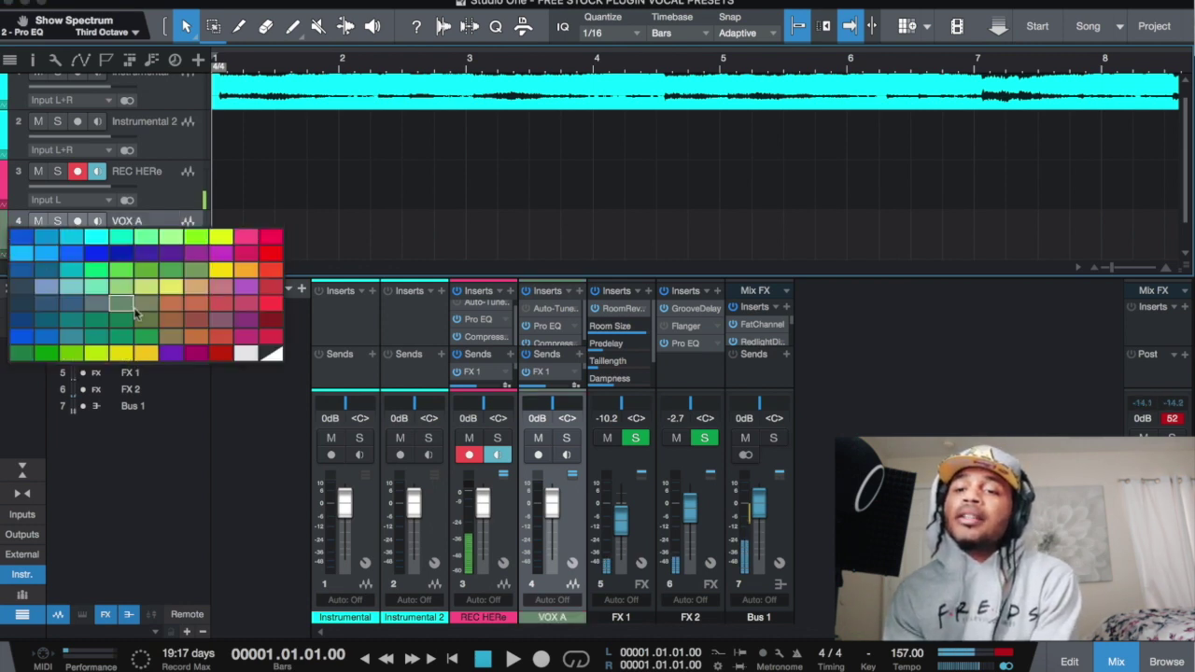
click(120, 337)
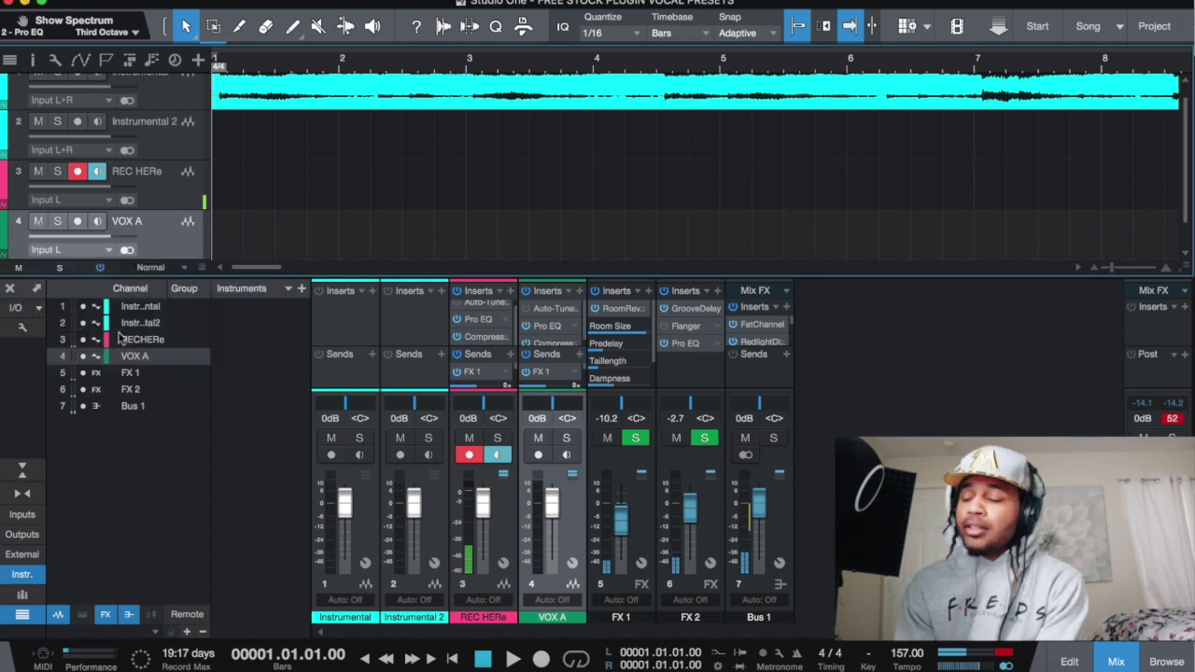
click(2, 234)
click(28, 347)
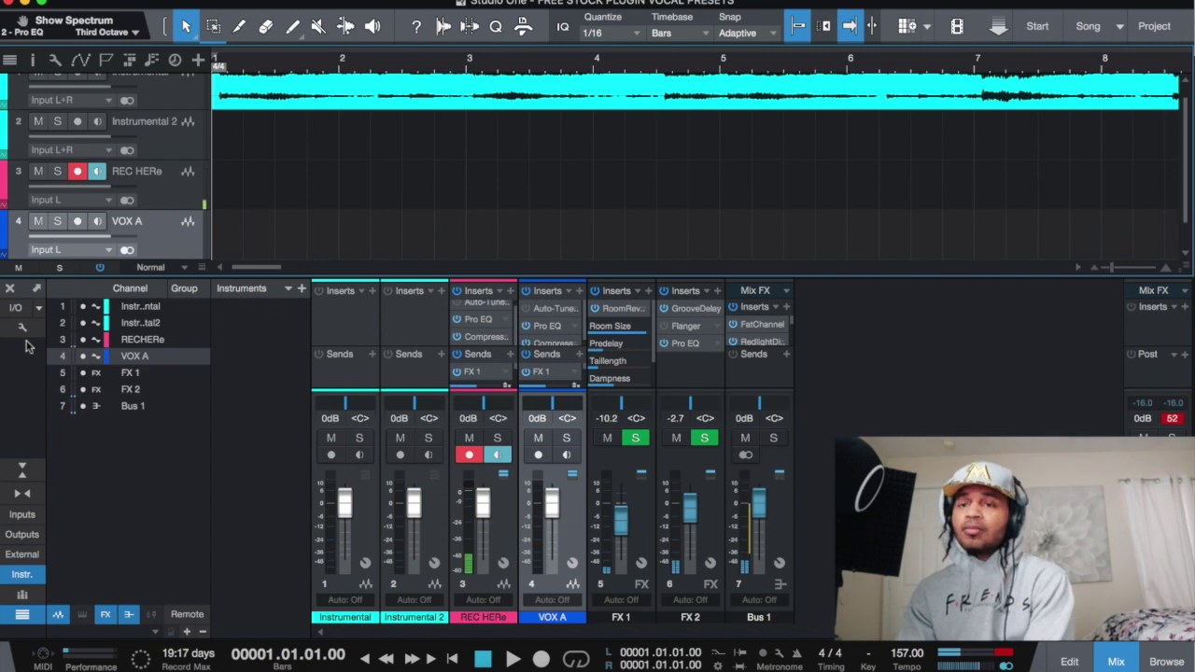
Record a vocal take on REC HERe from the song's beginning while lowering its FX 1 send to -9.5 dB.
key(KP_Multiply)
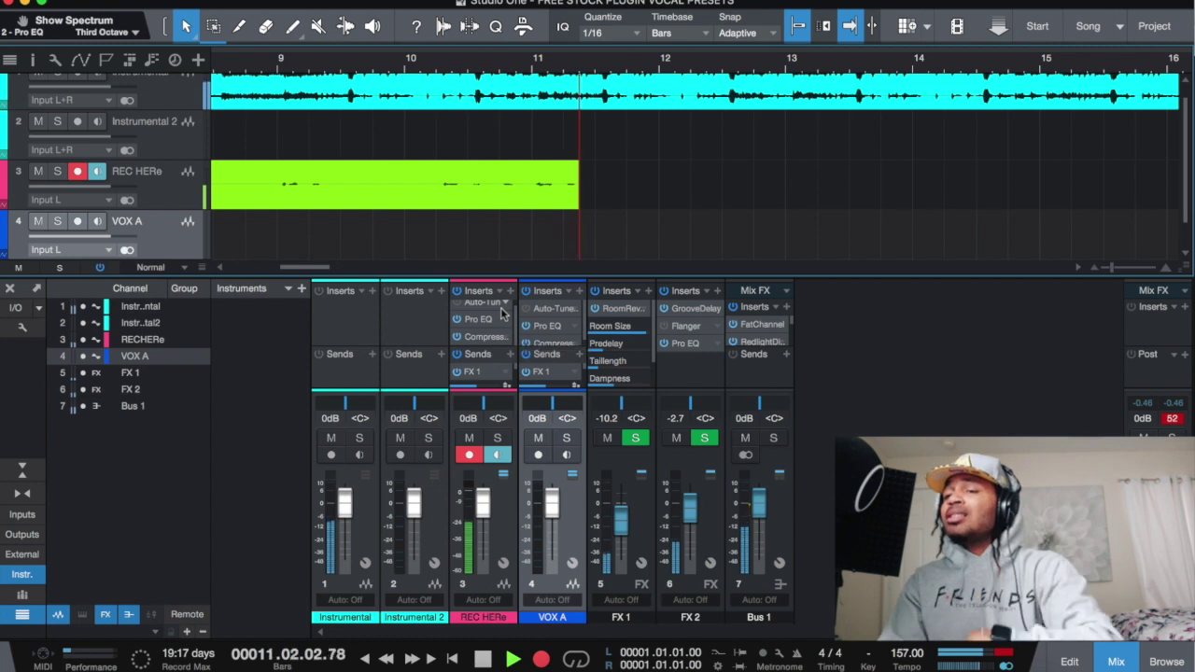
scroll(487, 385, down, 2)
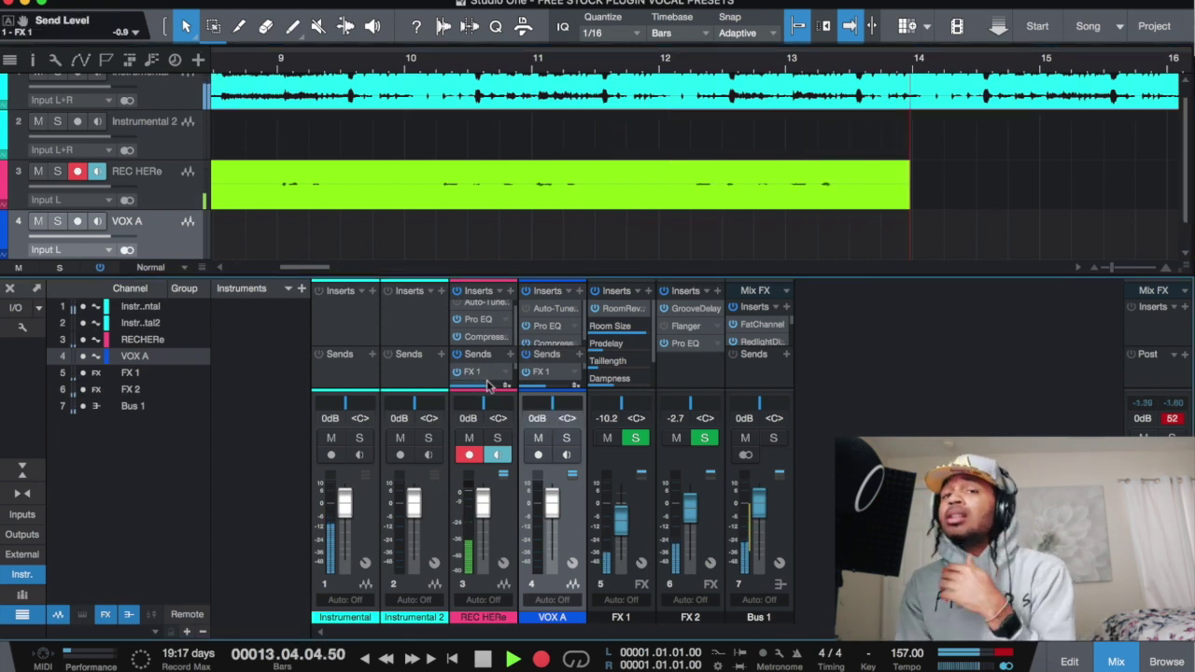
scroll(487, 386, down, 6)
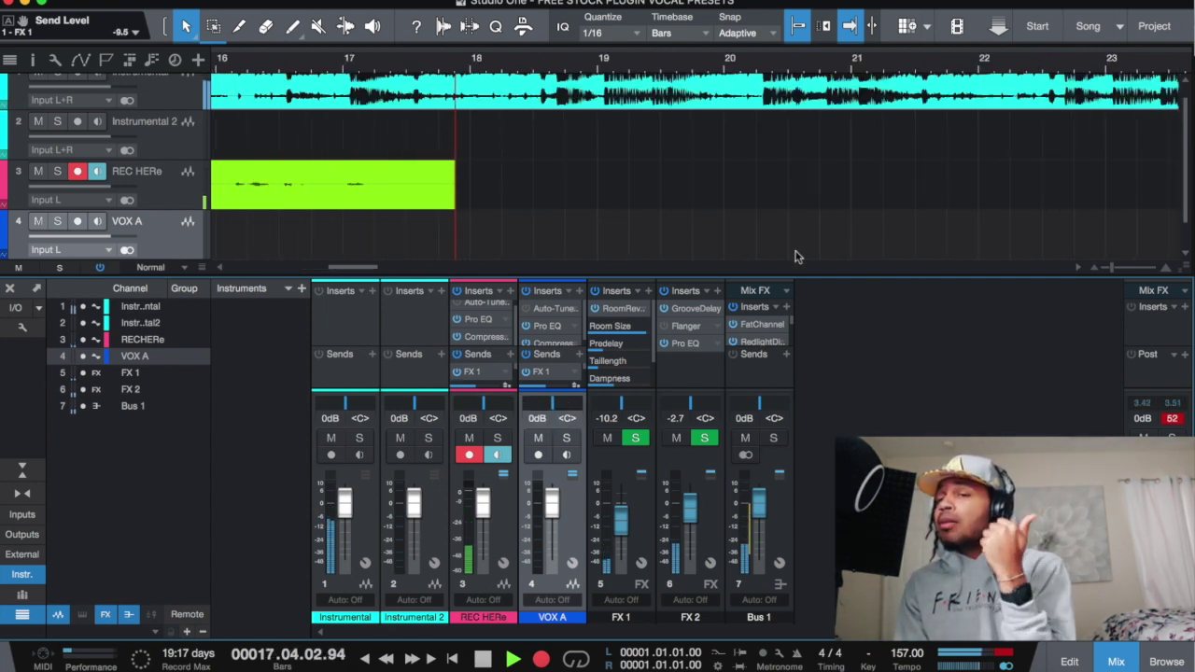
key(space)
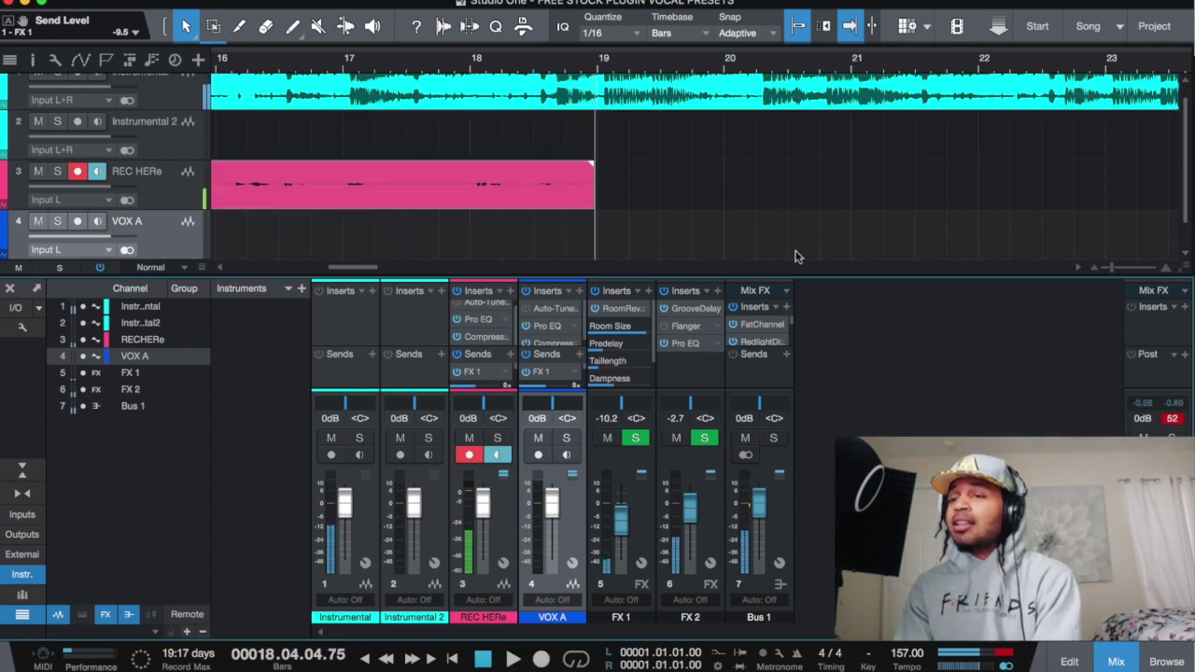
Play back the recorded REC HERe take from the beginning of the song.
click(650, 62)
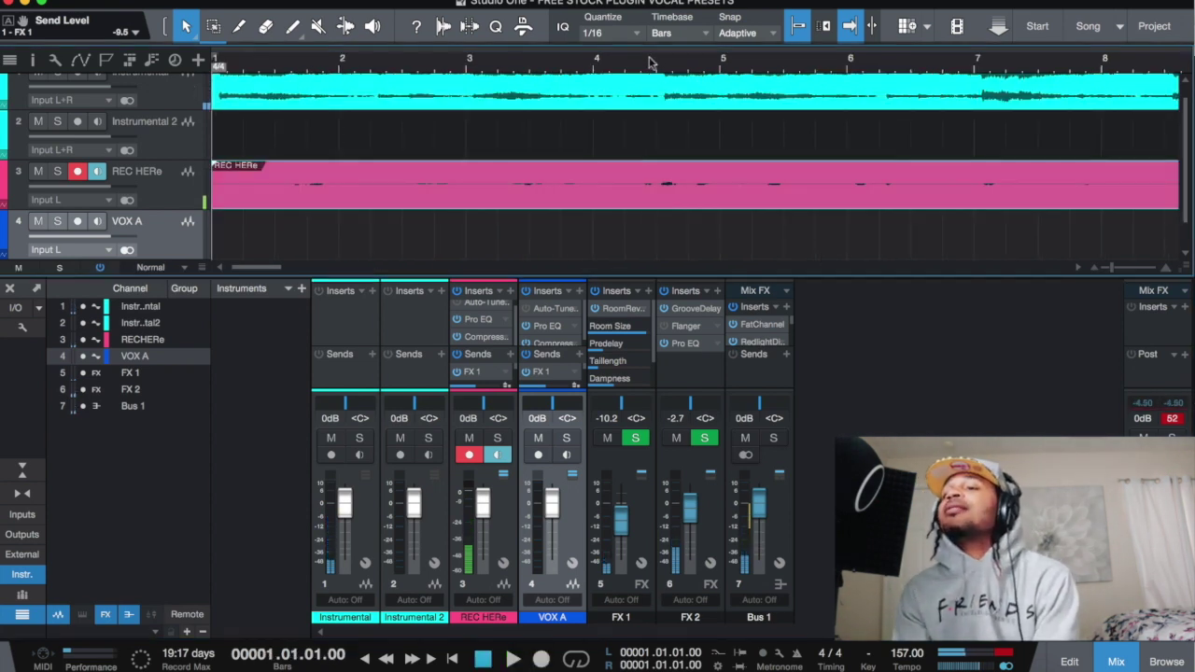
key(space)
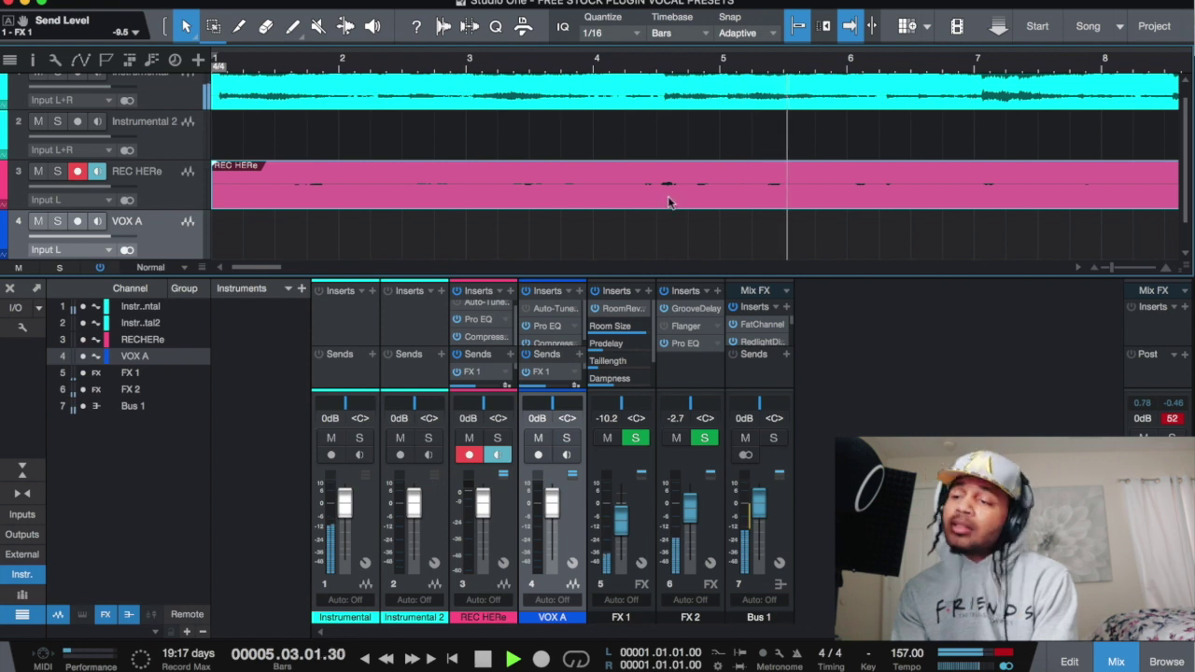
scroll(825, 86, up, 1)
scroll(825, 86, up, 1)
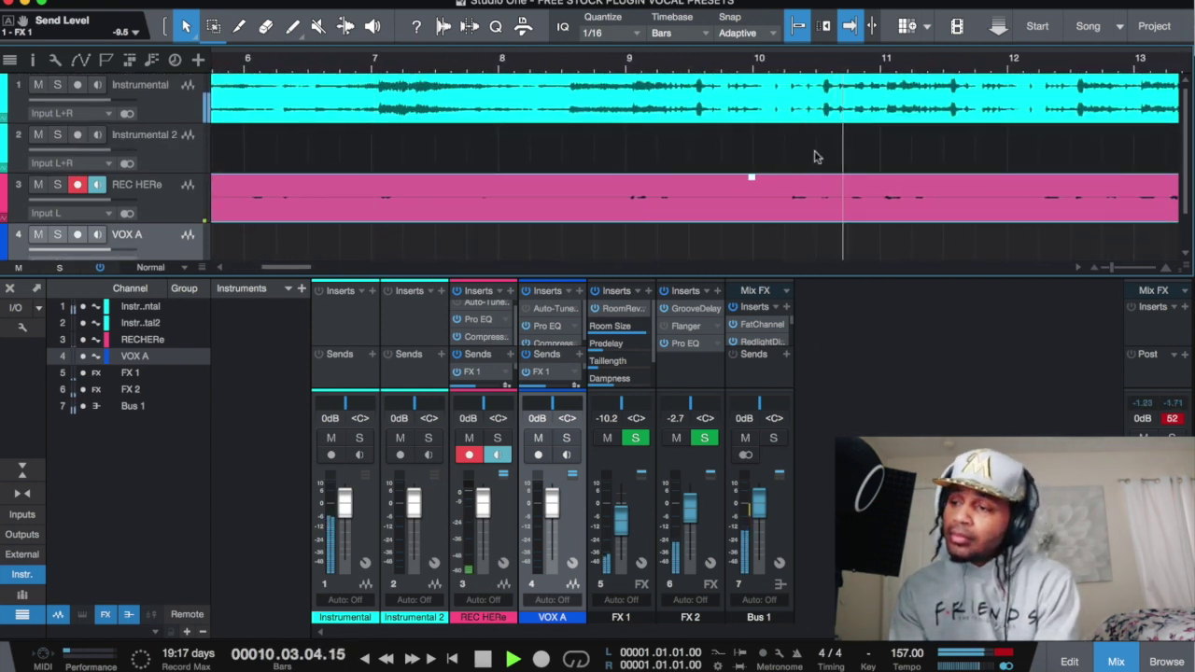
scroll(750, 210, down, 1)
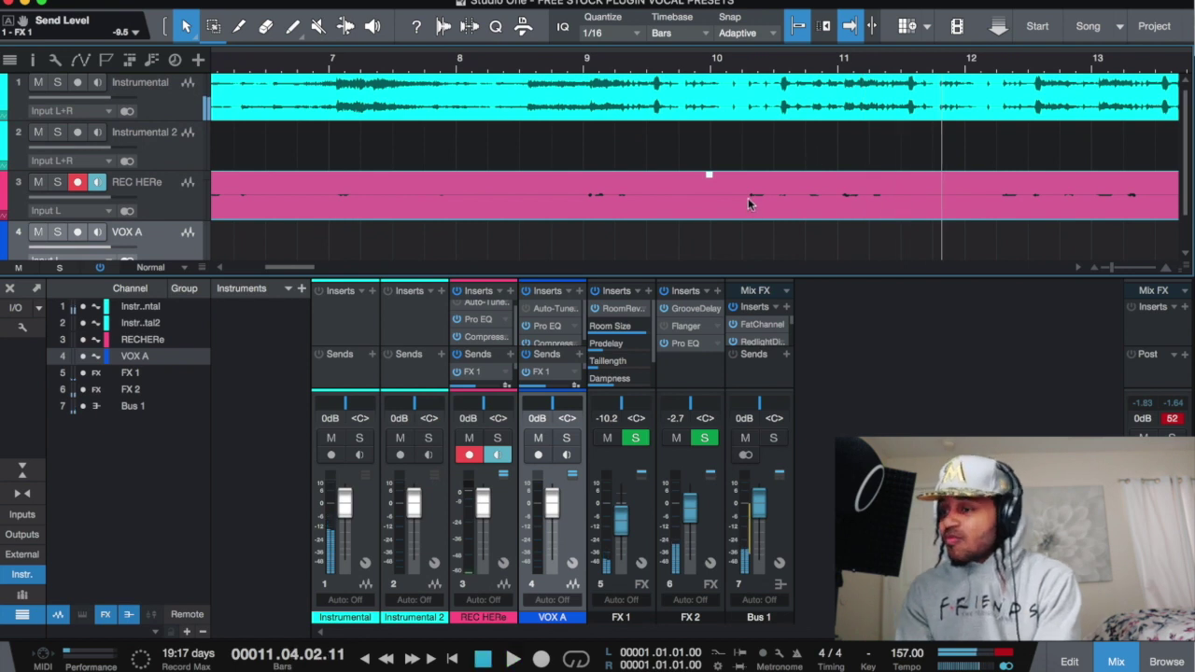
Delete the take from REC HERe and record a new vocal take from the song's beginning.
click(750, 203)
key(Delete)
key(space)
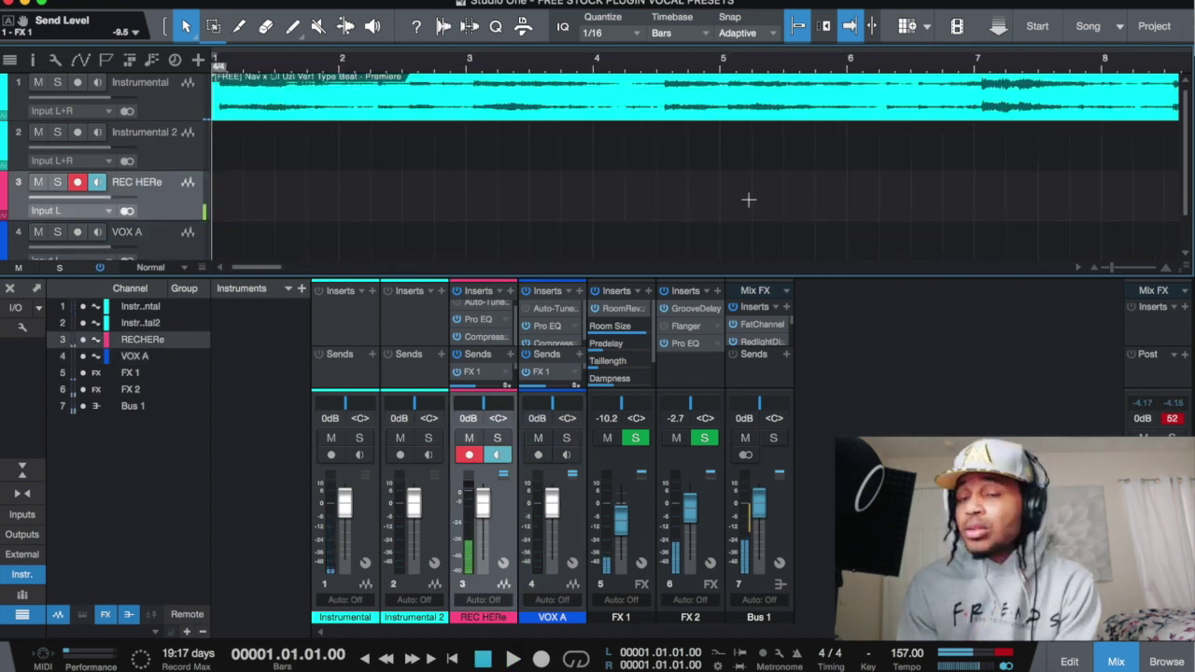
key(KP_Multiply)
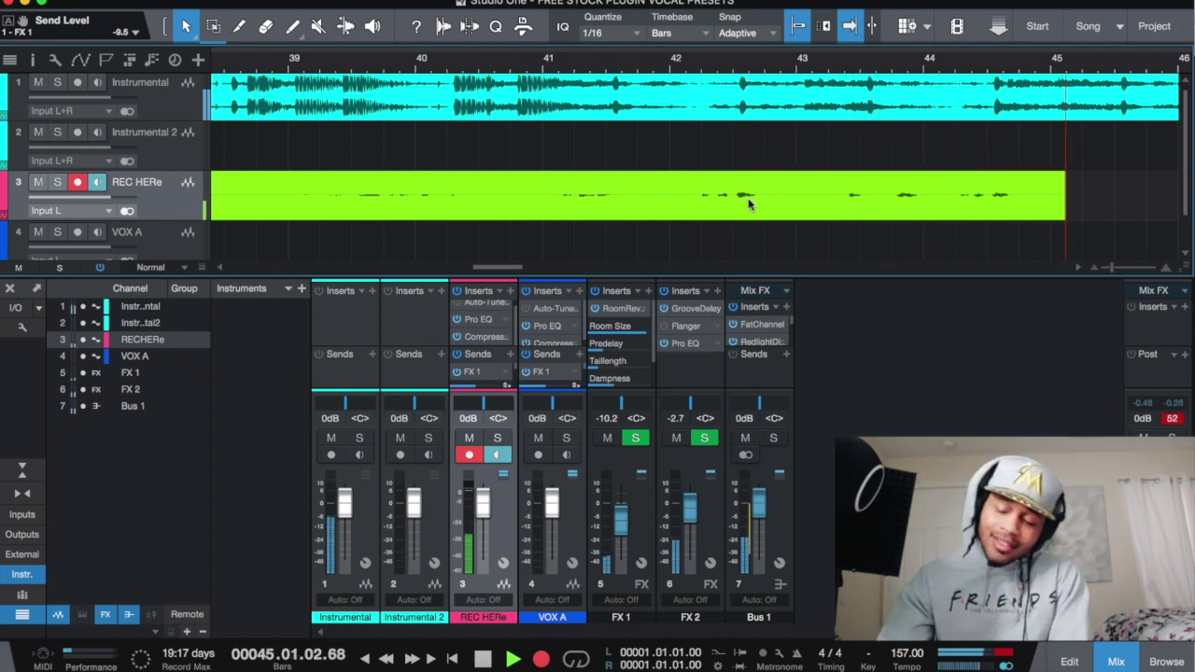
key(space)
Move the new take from REC HERe to the VOX A track and play it from the beginning.
drag(492, 213, 492, 257)
key(f)
key(space)
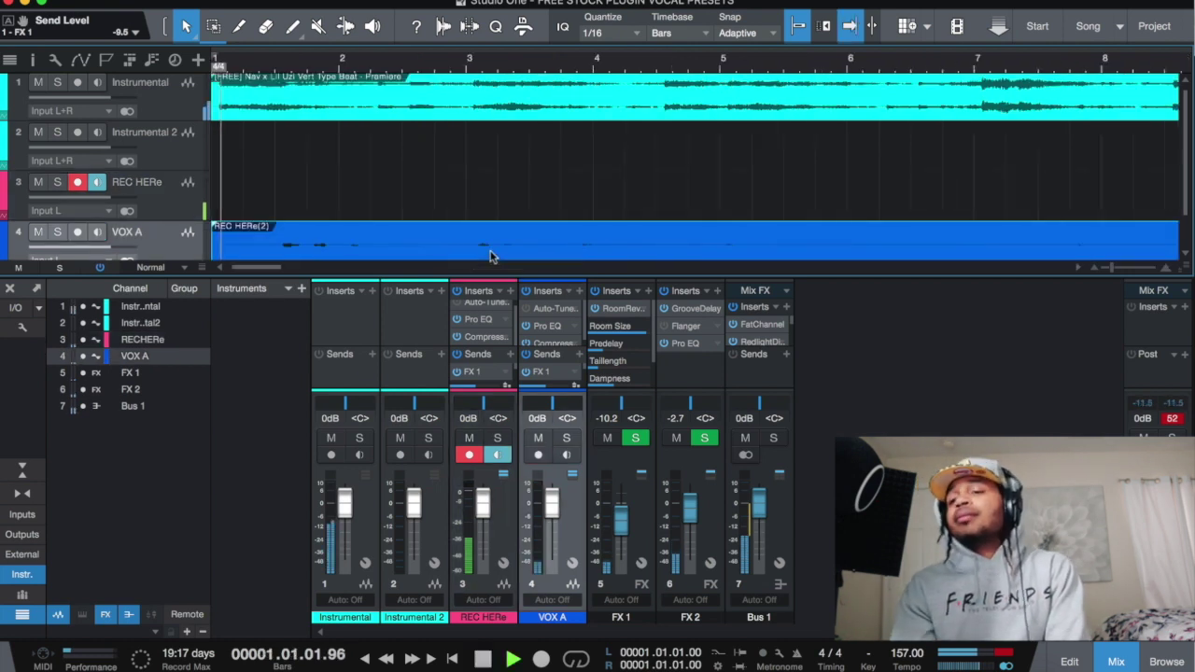